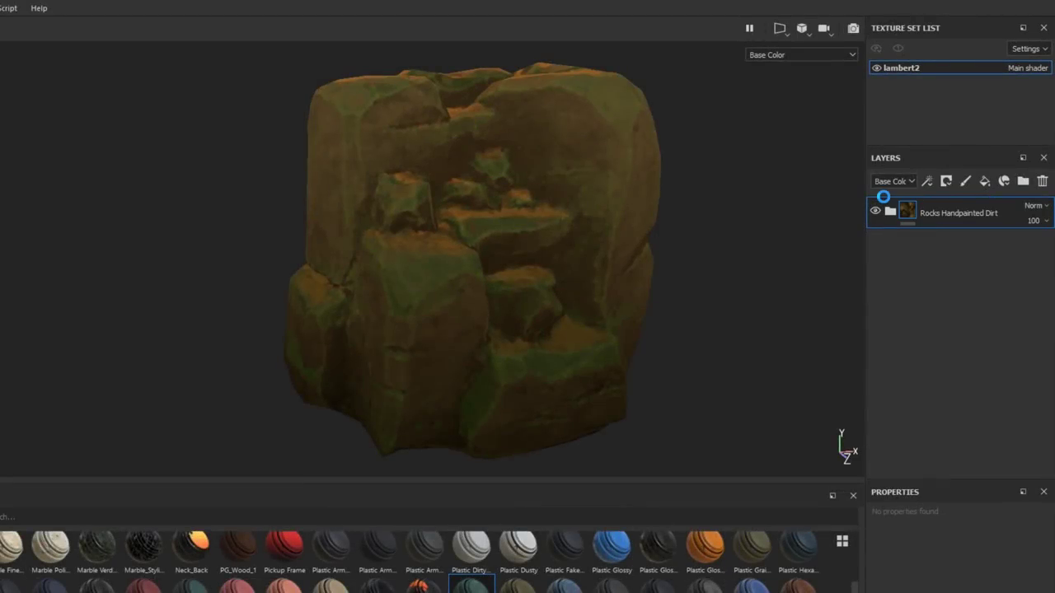
pyautogui.moveTo(692, 368)
pyautogui.keyDown('alt'); pyautogui.mouseDown()
pyautogui.moveTo(640, 372)
pyautogui.moveTo(679, 370)
pyautogui.mouseUp(); pyautogui.keyUp('alt')
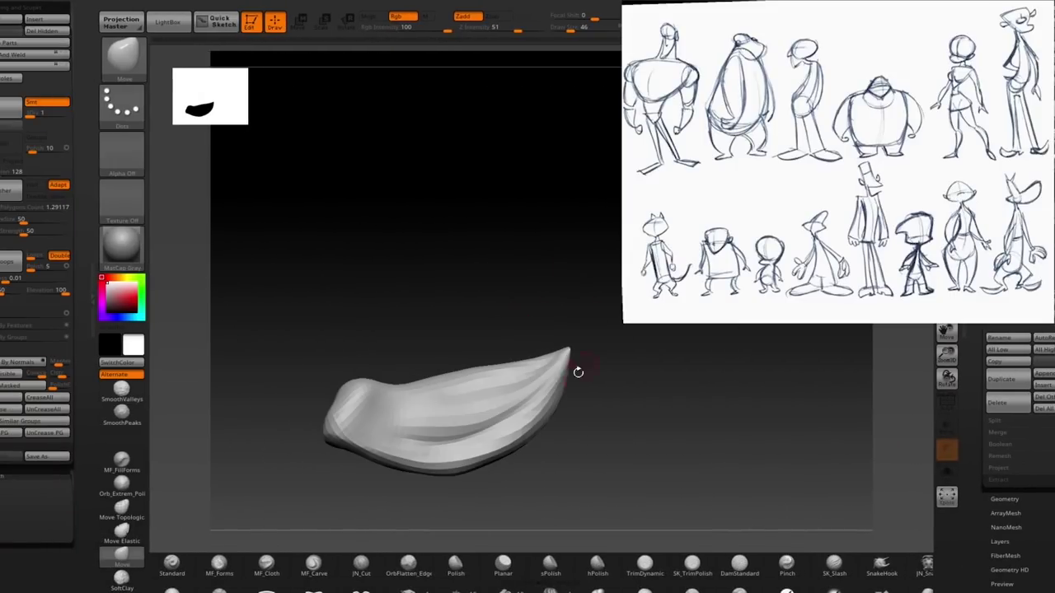
# - Adjust the brush size and reshape the single hair strand around its pointed tip with the Move brush
pyautogui.moveTo(577, 370)
pyautogui.mouseDown()
pyautogui.moveTo(598, 306)
pyautogui.moveTo(522, 226)
pyautogui.moveTo(544, 284)
pyautogui.mouseUp()
pyautogui.press('space')
pyautogui.click(505, 288)
pyautogui.moveTo(610, 362)
pyautogui.mouseDown()
pyautogui.moveTo(593, 330)
pyautogui.moveTo(569, 367)
pyautogui.mouseUp()
# - Carve flowing grooves along the single strand's length and around its root with the MF_Carve brush
pyautogui.click(313, 566)
pyautogui.press('space')
pyautogui.moveTo(473, 376)
pyautogui.mouseDown()
pyautogui.moveTo(459, 376)
pyautogui.moveTo(449, 441)
pyautogui.mouseUp()
pyautogui.moveTo(362, 412); pyautogui.dragTo(379, 417)
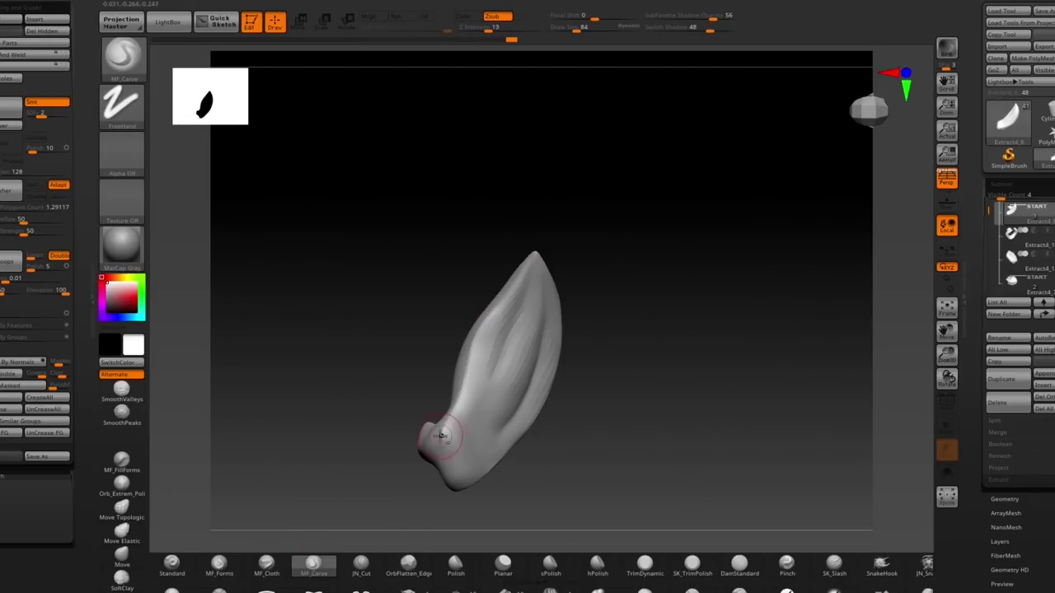
pyautogui.moveTo(379, 354); pyautogui.dragTo(428, 280)
pyautogui.moveTo(528, 362); pyautogui.dragTo(577, 330)
pyautogui.moveTo(451, 437); pyautogui.dragTo(472, 466)
pyautogui.moveTo(549, 311); pyautogui.dragTo(569, 280)
pyautogui.moveTo(462, 417); pyautogui.dragTo(485, 428)
pyautogui.moveTo(478, 300); pyautogui.dragTo(577, 305)
pyautogui.moveTo(412, 392); pyautogui.dragTo(422, 418)
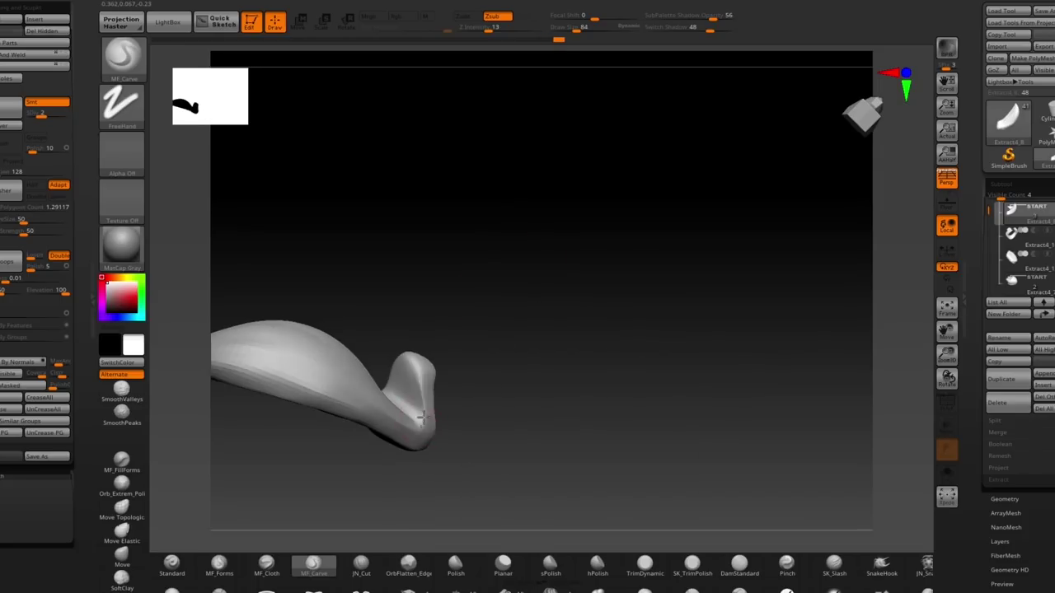
# - Reshape the single strand's curve and silhouette with the Move brush at an adjusted draw size
pyautogui.moveTo(486, 354)
pyautogui.mouseDown()
pyautogui.moveTo(577, 363)
pyautogui.moveTo(568, 321)
pyautogui.mouseUp()
pyautogui.press('b')
pyautogui.press('m')
pyautogui.press('v')
pyautogui.press('space')
pyautogui.moveTo(544, 412)
pyautogui.mouseDown()
pyautogui.moveTo(564, 413)
pyautogui.moveTo(544, 371)
pyautogui.mouseUp()
pyautogui.moveTo(577, 338)
pyautogui.mouseDown()
pyautogui.moveTo(512, 330)
pyautogui.moveTo(610, 281)
pyautogui.mouseUp()
# - Make the forked hair lock the active subtool and reshape its outline and tips with the Move brush
pyautogui.keyDown('alt'); pyautogui.click(537, 278); pyautogui.keyUp('alt')
pyautogui.moveTo(536, 278); pyautogui.dragTo(537, 305)
pyautogui.moveTo(461, 329)
pyautogui.mouseDown()
pyautogui.moveTo(659, 344)
pyautogui.moveTo(556, 324)
pyautogui.moveTo(533, 285)
pyautogui.mouseUp()
pyautogui.moveTo(577, 313); pyautogui.dragTo(643, 272)
pyautogui.moveTo(577, 247); pyautogui.dragTo(527, 207)
pyautogui.press('space')
pyautogui.moveTo(462, 146); pyautogui.dragTo(444, 145)
pyautogui.moveTo(569, 182)
pyautogui.mouseDown()
pyautogui.moveTo(527, 164)
pyautogui.moveTo(527, 148)
pyautogui.mouseUp()
pyautogui.moveTo(626, 330)
pyautogui.mouseDown()
pyautogui.moveTo(562, 278)
pyautogui.moveTo(577, 346)
pyautogui.moveTo(528, 247)
pyautogui.moveTo(535, 371)
pyautogui.moveTo(535, 255)
pyautogui.moveTo(692, 318)
pyautogui.mouseUp()
# - Carve grooves along the forked lock with the MF_Carve brush and raise its subdivision level to 3
pyautogui.click(313, 566)
pyautogui.moveTo(433, 259); pyautogui.dragTo(625, 405)
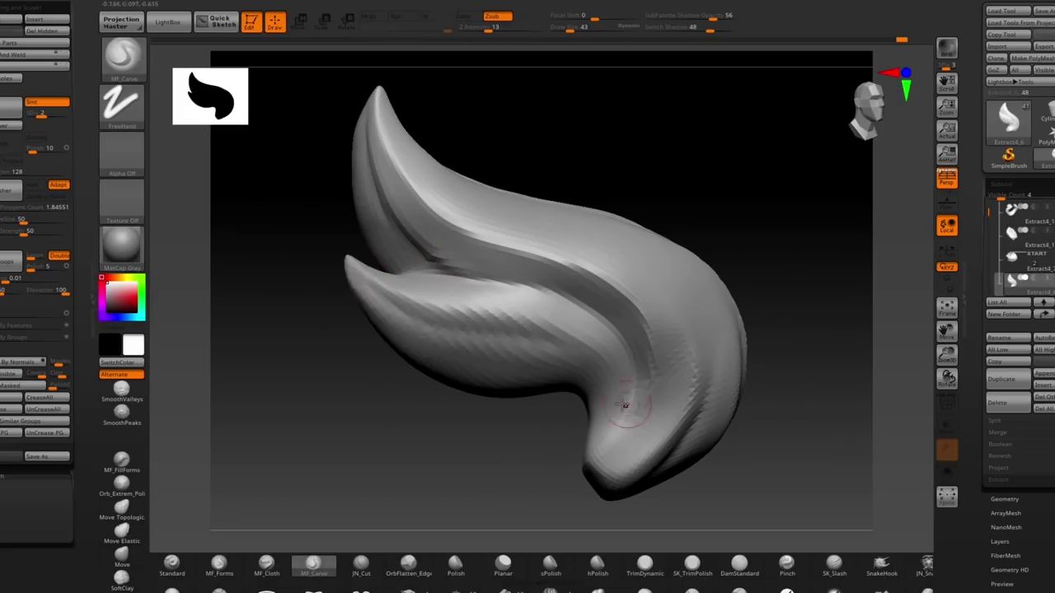
pyautogui.press('d')
pyautogui.moveTo(631, 152)
pyautogui.mouseDown()
pyautogui.moveTo(582, 121)
pyautogui.moveTo(568, 281)
pyautogui.moveTo(525, 203)
pyautogui.mouseUp()
# - Reshape the outer edge of the forked lock's main strand with the Move brush, varying the brush size
pyautogui.click(122, 555)
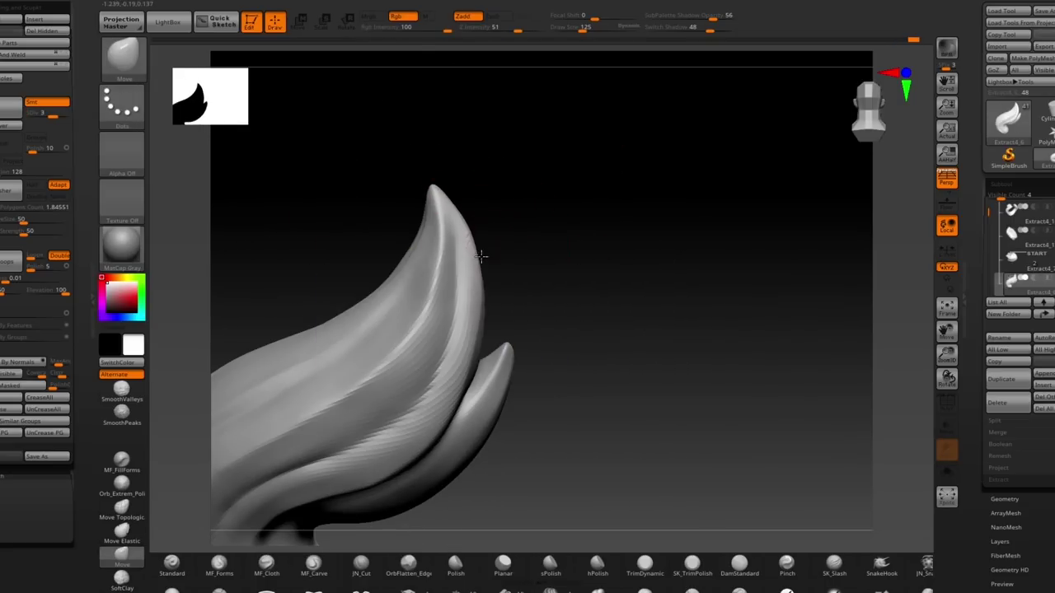
pyautogui.press('[')
pyautogui.press('[')
pyautogui.moveTo(489, 241)
pyautogui.mouseDown()
pyautogui.moveTo(502, 252)
pyautogui.moveTo(474, 244)
pyautogui.moveTo(508, 250)
pyautogui.moveTo(533, 182)
pyautogui.moveTo(555, 299)
pyautogui.mouseUp()
pyautogui.press(']')
pyautogui.press(']')
pyautogui.press(']')
# - Even out the carved surface of the forked lock with a smaller Polish brush
pyautogui.click(456, 564)
pyautogui.press('[')
pyautogui.press('[')
pyautogui.moveTo(279, 308); pyautogui.dragTo(346, 301)
pyautogui.moveTo(461, 148); pyautogui.dragTo(448, 229)
pyautogui.moveTo(538, 256)
pyautogui.mouseDown()
pyautogui.moveTo(533, 178)
pyautogui.moveTo(470, 214)
pyautogui.mouseUp()
# - Push the main strand's outer edge into a cleaner curve with the Move brush, using draw sizes 151 and 130
pyautogui.click(122, 557)
pyautogui.moveTo(304, 412)
pyautogui.mouseDown()
pyautogui.moveTo(494, 293)
pyautogui.moveTo(504, 298)
pyautogui.mouseUp()
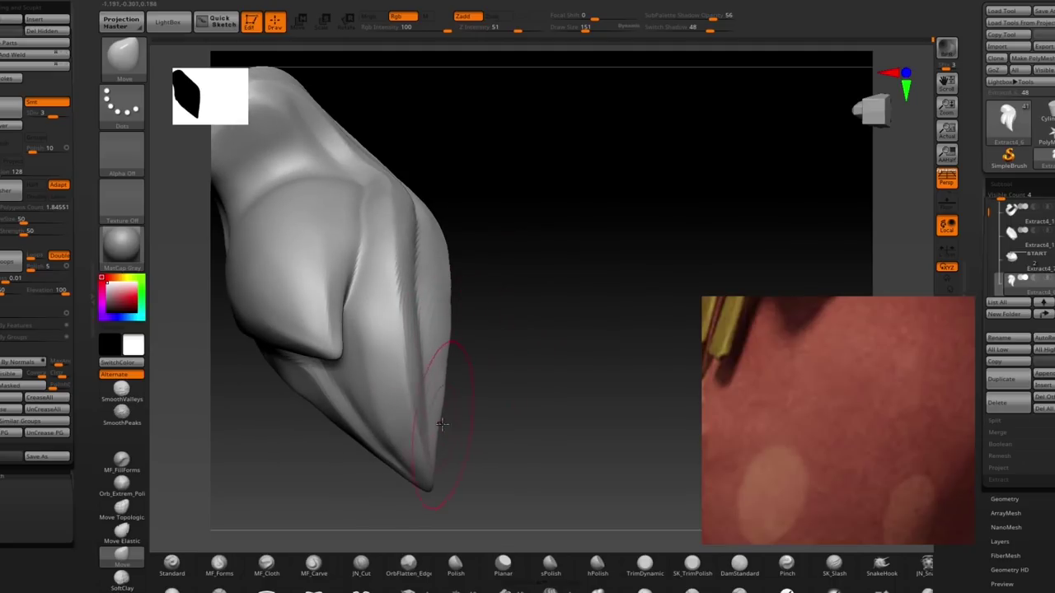
pyautogui.moveTo(462, 393); pyautogui.dragTo(415, 301)
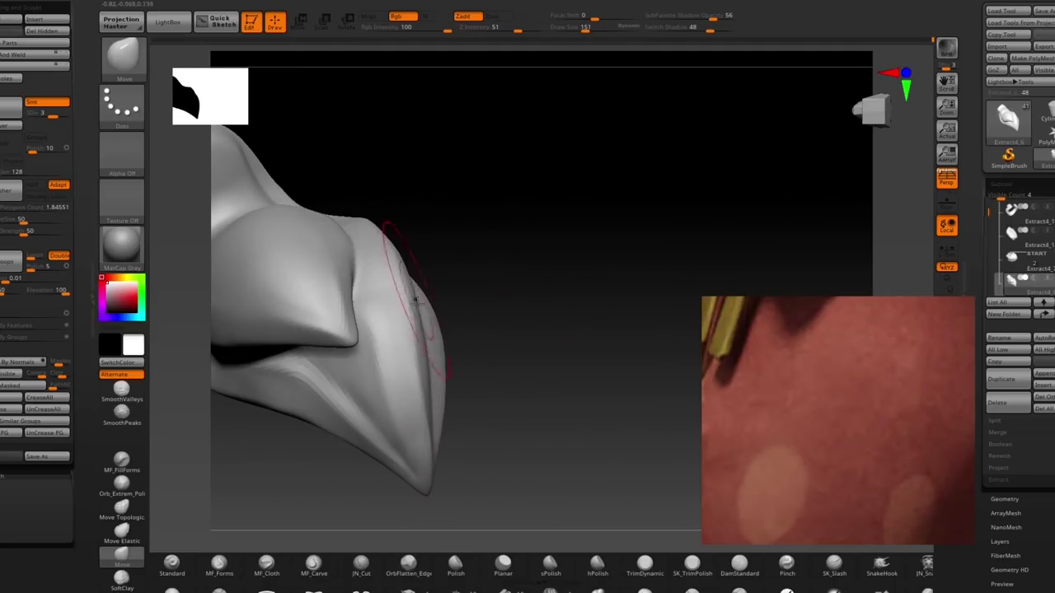
pyautogui.moveTo(478, 341)
pyautogui.mouseDown()
pyautogui.moveTo(495, 396)
pyautogui.moveTo(461, 330)
pyautogui.mouseUp()
pyautogui.press('space')
pyautogui.moveTo(381, 311)
pyautogui.mouseDown()
pyautogui.moveTo(360, 312)
pyautogui.moveTo(413, 305)
pyautogui.moveTo(582, 231)
pyautogui.moveTo(438, 285)
pyautogui.moveTo(479, 438)
pyautogui.mouseUp()
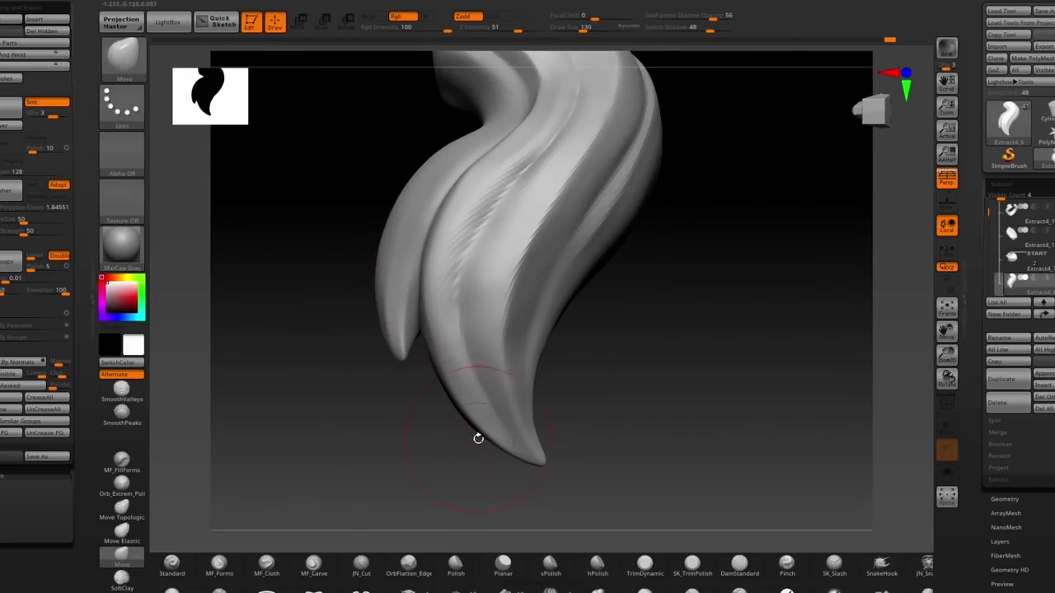
# - Smooth the forked lock's underside and adjust the edge beside the smaller strand with a smaller Move brush
pyautogui.moveTo(478, 438); pyautogui.dragTo(443, 273, button='right')
pyautogui.press('space')
pyautogui.moveTo(482, 227); pyautogui.dragTo(460, 227)
pyautogui.moveTo(460, 227)
pyautogui.mouseDown(button='right')
pyautogui.moveTo(490, 172)
pyautogui.moveTo(456, 274)
pyautogui.moveTo(412, 268)
pyautogui.mouseUp(button='right')
pyautogui.press('2')
pyautogui.moveTo(366, 193)
pyautogui.keyDown('shift'); pyautogui.mouseDown()
pyautogui.moveTo(352, 193)
pyautogui.moveTo(412, 217)
pyautogui.moveTo(434, 274)
pyautogui.mouseUp(); pyautogui.keyUp('shift')
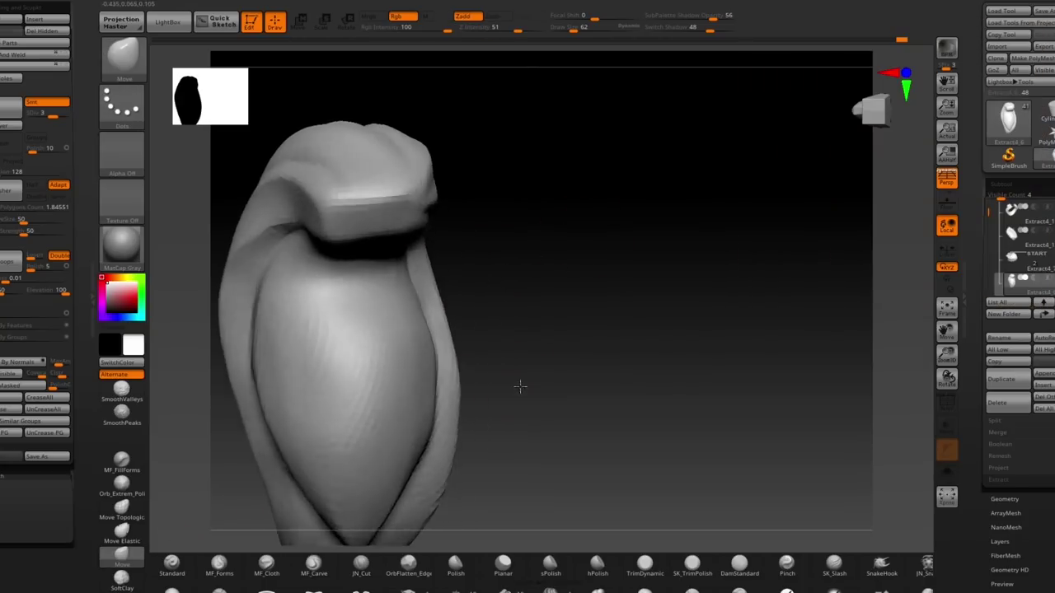
pyautogui.moveTo(520, 385); pyautogui.dragTo(448, 398)
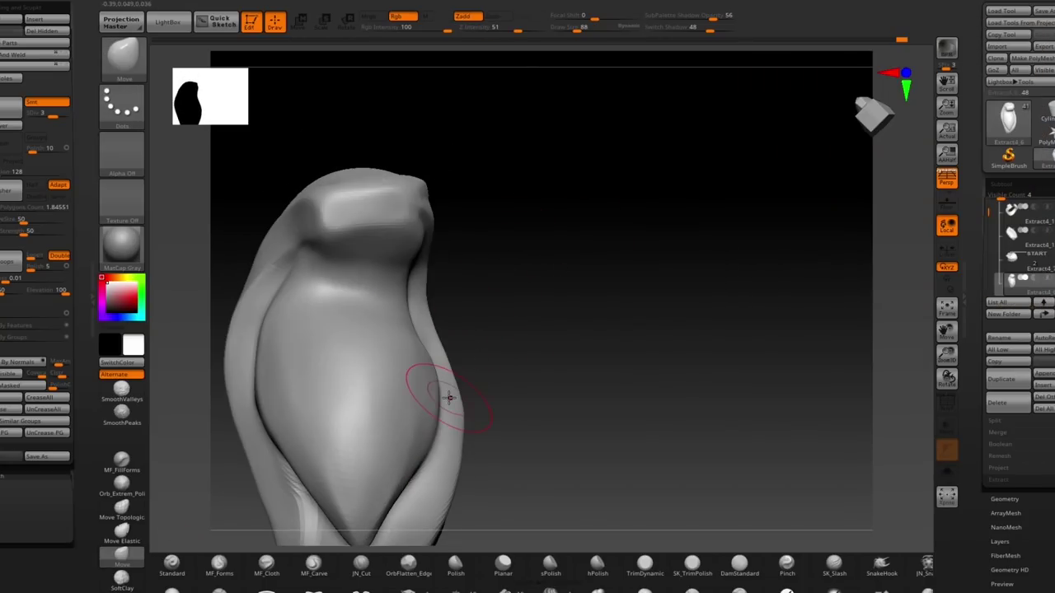
# - Polish the forked lock's surface near the root with the Polish brush at draw size 76
pyautogui.moveTo(449, 398)
pyautogui.mouseDown(button='right')
pyautogui.moveTo(375, 394)
pyautogui.moveTo(399, 322)
pyautogui.mouseUp(button='right')
pyautogui.click(456, 565)
pyautogui.press('space')
pyautogui.moveTo(316, 138); pyautogui.dragTo(313, 138)
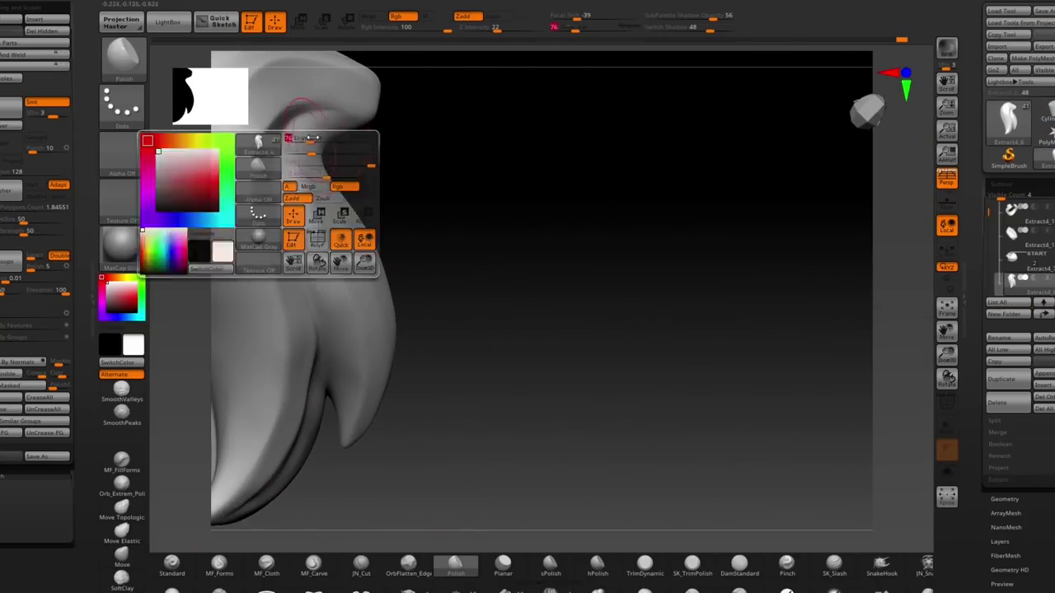
pyautogui.moveTo(462, 247); pyautogui.dragTo(577, 227)
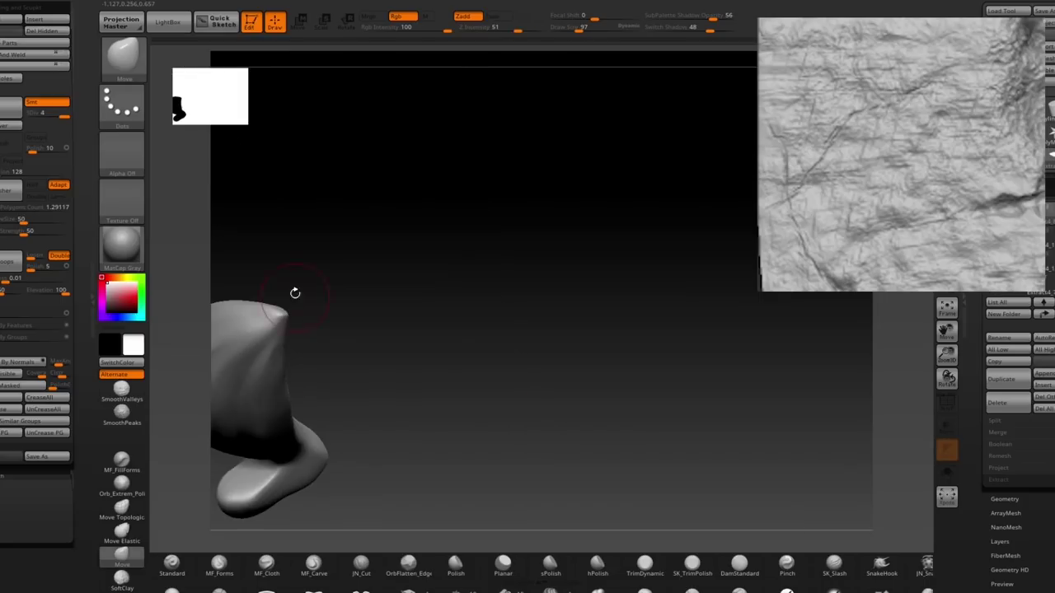
# - Reshape the single strand's tip with the Move brush and smooth its surface ridges
pyautogui.moveTo(294, 292)
pyautogui.mouseDown()
pyautogui.moveTo(356, 302)
pyautogui.moveTo(341, 299)
pyautogui.mouseUp()
pyautogui.moveTo(421, 259); pyautogui.dragTo(494, 255)
pyautogui.moveTo(560, 341)
pyautogui.mouseDown()
pyautogui.moveTo(567, 301)
pyautogui.moveTo(618, 229)
pyautogui.mouseUp()
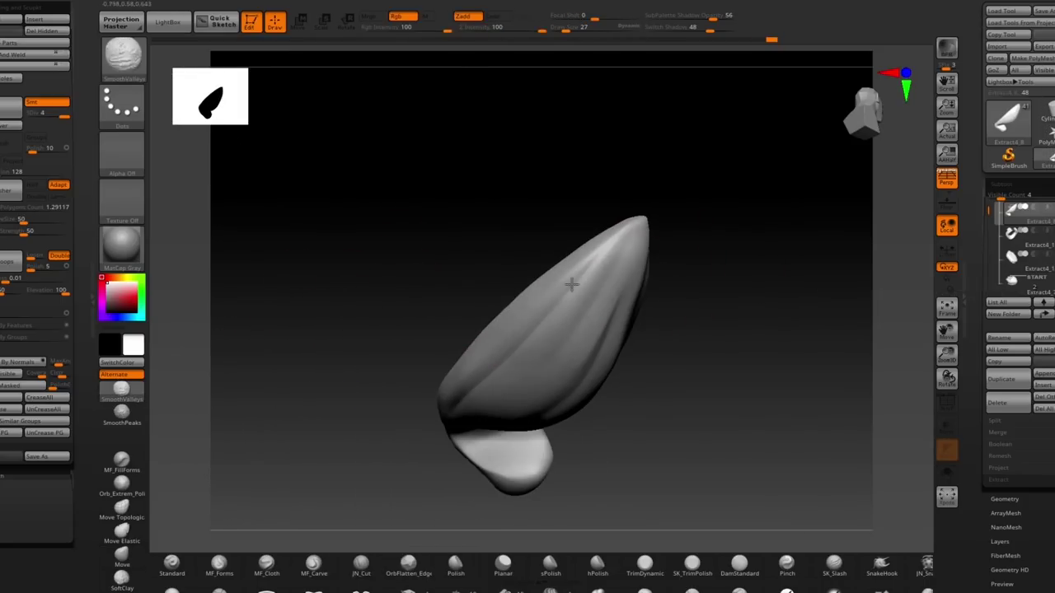
pyautogui.moveTo(571, 486)
pyautogui.mouseDown()
pyautogui.moveTo(518, 495)
pyautogui.moveTo(544, 470)
pyautogui.mouseUp()
# - Try carving a groove across the single strand with the MF_Carve brush
pyautogui.click(313, 565)
pyautogui.hotkey('ctrl', 'z')
pyautogui.moveTo(572, 340)
pyautogui.mouseDown()
pyautogui.moveTo(632, 224)
pyautogui.moveTo(593, 207)
pyautogui.moveTo(569, 267)
pyautogui.moveTo(572, 283)
pyautogui.moveTo(588, 288)
pyautogui.moveTo(594, 332)
pyautogui.moveTo(572, 306)
pyautogui.moveTo(607, 272)
pyautogui.moveTo(572, 384)
pyautogui.moveTo(540, 366)
pyautogui.moveTo(506, 299)
pyautogui.moveTo(387, 408)
pyautogui.mouseUp()
pyautogui.hotkey('ctrl', 'z')
# - Adjust the single strand's curve with the Move brush at draw size 115, and return to the forked lock
pyautogui.press('space')
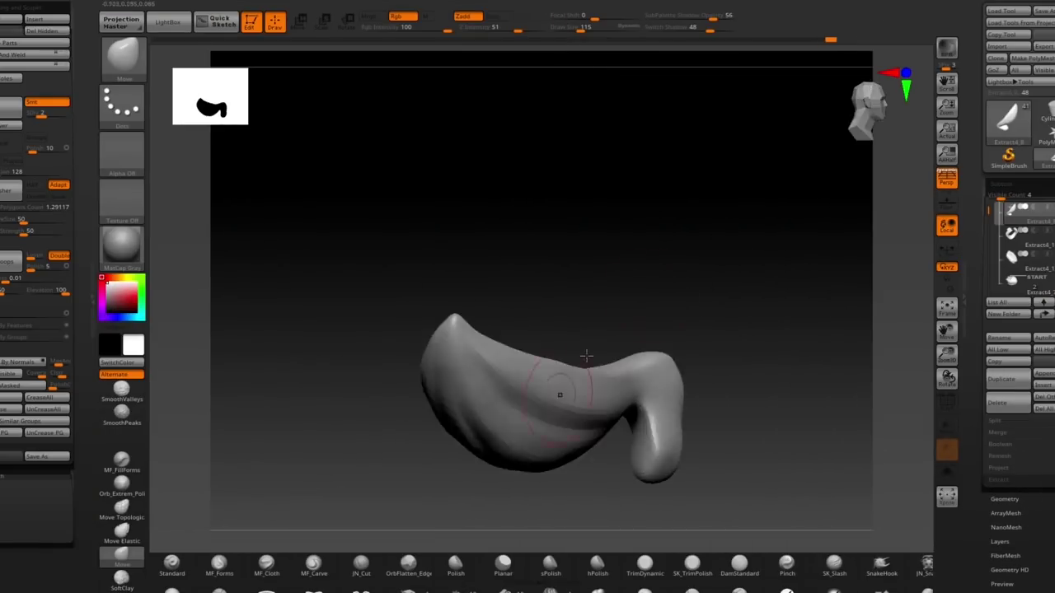
pyautogui.moveTo(586, 356)
pyautogui.mouseDown()
pyautogui.moveTo(455, 296)
pyautogui.moveTo(454, 219)
pyautogui.mouseUp()
pyautogui.moveTo(689, 377); pyautogui.dragTo(469, 351)
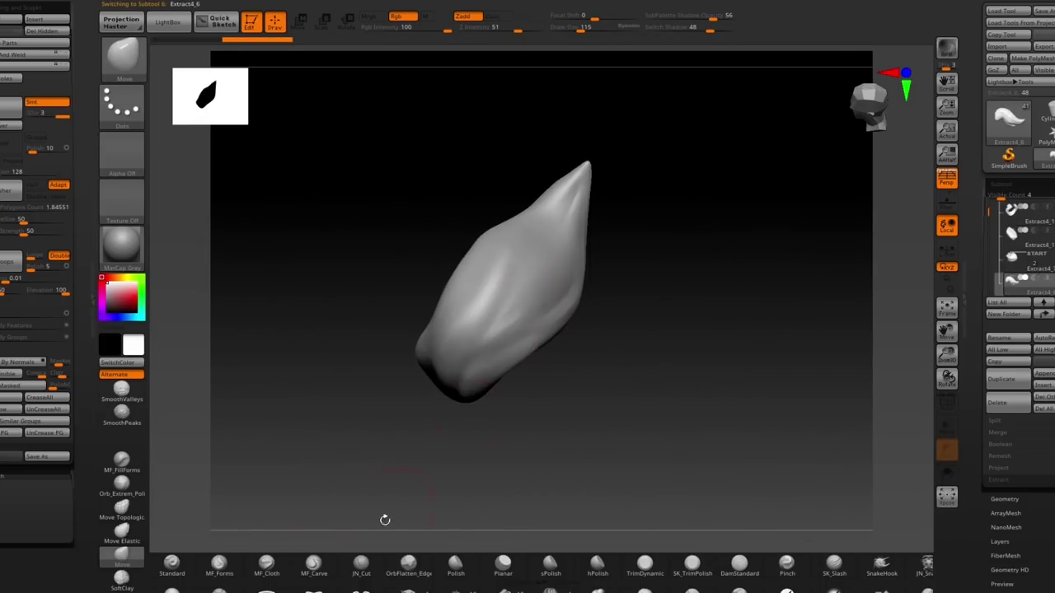
# - Carve grooves along the back of the forked lock with the MF_Carve brush at draw size 49
pyautogui.click(314, 565)
pyautogui.moveTo(461, 461); pyautogui.dragTo(547, 316)
pyautogui.moveTo(583, 297)
pyautogui.mouseDown(button='right')
pyautogui.moveTo(586, 308)
pyautogui.moveTo(686, 268)
pyautogui.moveTo(551, 334)
pyautogui.moveTo(721, 206)
pyautogui.mouseUp(button='right')
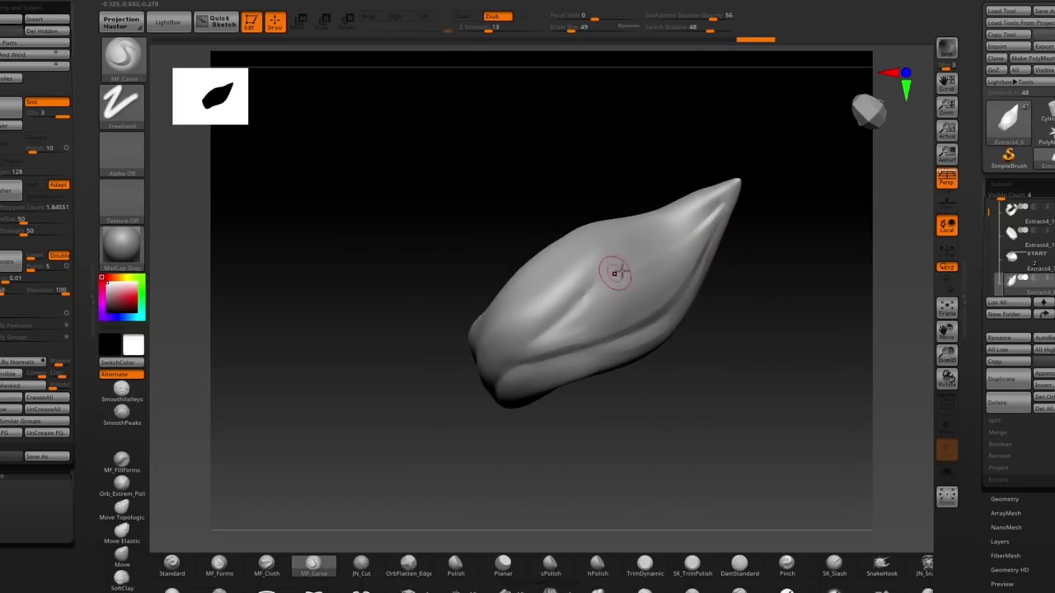
pyautogui.moveTo(614, 274)
pyautogui.mouseDown(button='right')
pyautogui.moveTo(707, 265)
pyautogui.moveTo(518, 375)
pyautogui.mouseUp(button='right')
pyautogui.moveTo(543, 326)
pyautogui.mouseDown(button='right')
pyautogui.moveTo(440, 504)
pyautogui.moveTo(575, 316)
pyautogui.moveTo(681, 296)
pyautogui.mouseUp(button='right')
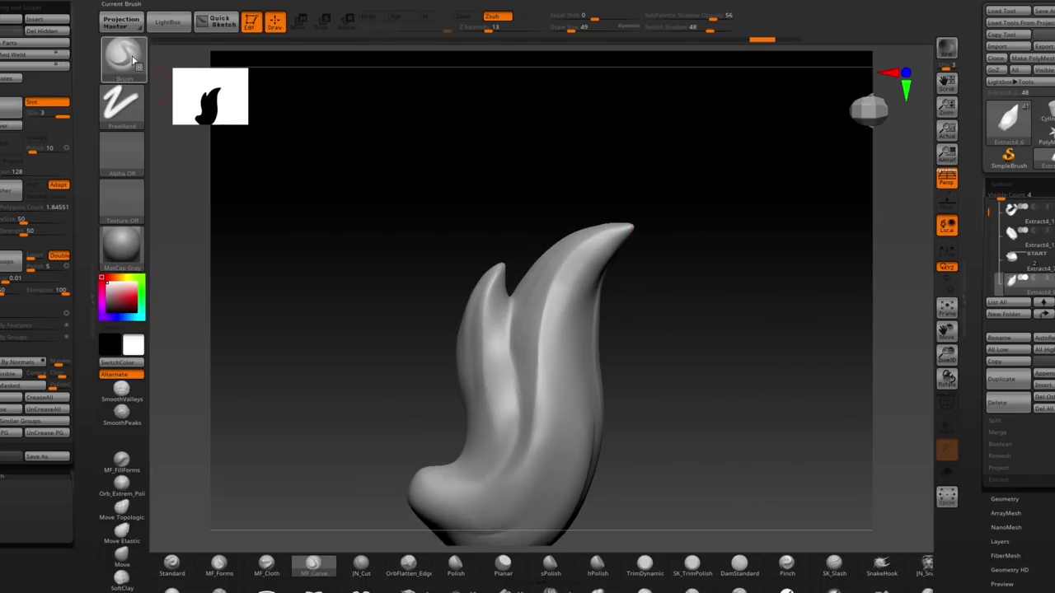
# - Sharpen and lengthen the forked lock's main tip with the Move brush at draw size 106
pyautogui.press('b')
pyautogui.press('m')
pyautogui.press('v')
pyautogui.moveTo(588, 242); pyautogui.dragTo(673, 202, button='right')
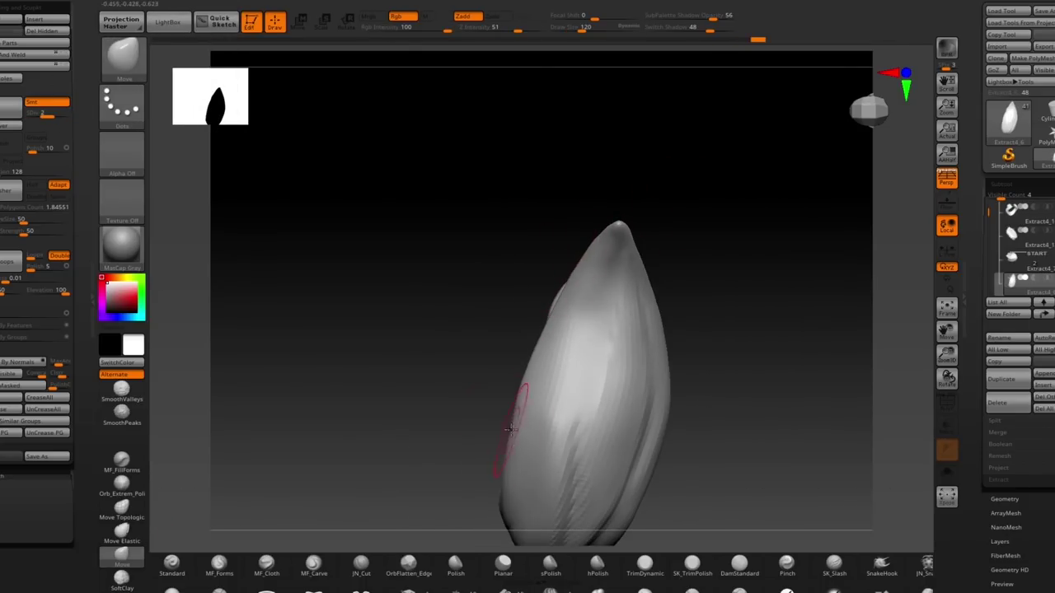
pyautogui.press('space')
pyautogui.moveTo(546, 348); pyautogui.dragTo(537, 349)
pyautogui.moveTo(577, 247); pyautogui.dragTo(588, 257)
pyautogui.moveTo(620, 224); pyautogui.dragTo(619, 213)
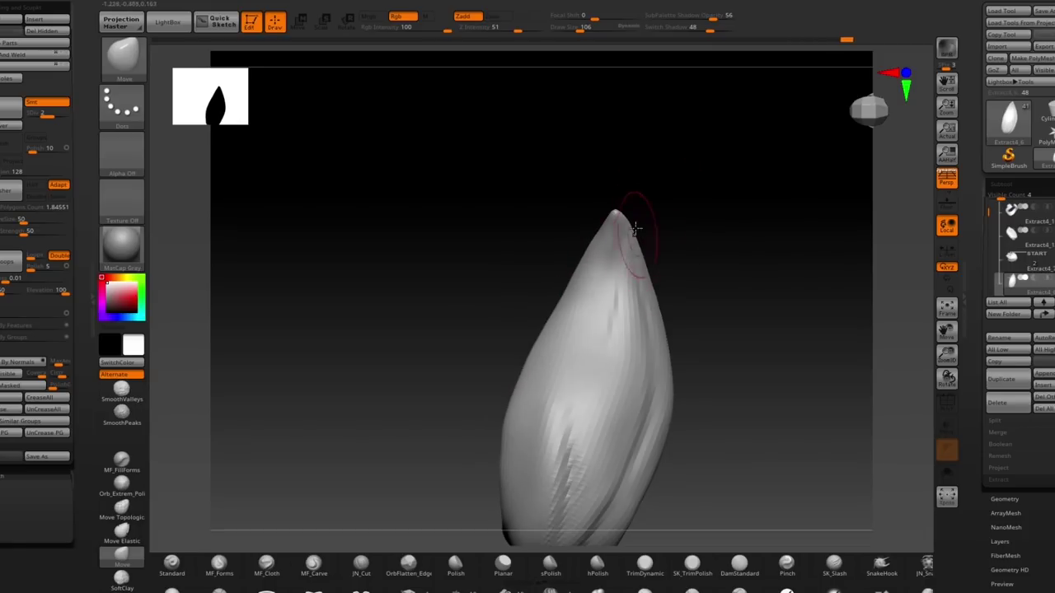
# - Adjust the main strand's side edge and smooth the surface close to its tip
pyautogui.moveTo(767, 305)
pyautogui.mouseDown(button='right')
pyautogui.moveTo(711, 316)
pyautogui.moveTo(672, 346)
pyautogui.mouseUp(button='right')
pyautogui.moveTo(643, 365); pyautogui.dragTo(646, 369)
pyautogui.moveTo(700, 346); pyautogui.dragTo(742, 305, button='right')
pyautogui.keyDown('shift'); pyautogui.moveTo(681, 206); pyautogui.dragTo(679, 201); pyautogui.keyUp('shift')
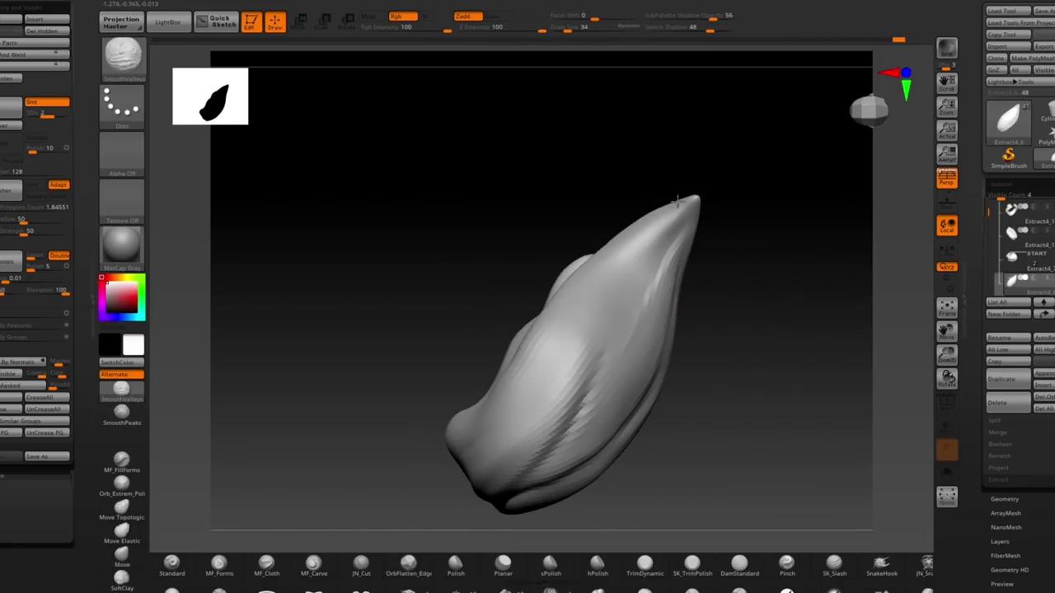
pyautogui.moveTo(725, 247); pyautogui.dragTo(742, 251, button='right')
# - Refine the profile of the forked lock's main tip from two angles with a resized Move brush
pyautogui.press('space')
pyautogui.moveTo(654, 214); pyautogui.dragTo(659, 221)
pyautogui.moveTo(659, 272)
pyautogui.mouseDown(button='right')
pyautogui.moveTo(593, 297)
pyautogui.moveTo(568, 272)
pyautogui.mouseUp(button='right')
pyautogui.moveTo(613, 218); pyautogui.dragTo(616, 224)
pyautogui.press('space')
pyautogui.moveTo(616, 223)
pyautogui.mouseDown(button='right')
pyautogui.moveTo(569, 255)
pyautogui.moveTo(504, 363)
pyautogui.moveTo(429, 355)
pyautogui.mouseUp(button='right')
# - Flatten the ridge below the forked lock's main tip with a resized Polish brush
pyautogui.press('b')
pyautogui.press('p')
pyautogui.press('o')
pyautogui.press('space')
pyautogui.moveTo(563, 140)
pyautogui.mouseDown()
pyautogui.moveTo(613, 269)
pyautogui.moveTo(589, 239)
pyautogui.mouseUp()
pyautogui.moveTo(527, 247); pyautogui.dragTo(610, 330, button='right')
# - Nudge the forked lock's contour into shape with a resized Move brush
pyautogui.click(124, 556)
pyautogui.press('space')
pyautogui.moveTo(495, 330); pyautogui.dragTo(520, 310, button='right')
pyautogui.moveTo(521, 311); pyautogui.dragTo(531, 305)
pyautogui.moveTo(569, 330)
pyautogui.mouseDown(button='right')
pyautogui.moveTo(606, 313)
pyautogui.moveTo(561, 305)
pyautogui.moveTo(606, 311)
pyautogui.moveTo(613, 224)
pyautogui.moveTo(582, 280)
pyautogui.moveTo(568, 129)
pyautogui.moveTo(624, 240)
pyautogui.moveTo(574, 275)
pyautogui.moveTo(523, 278)
pyautogui.moveTo(462, 338)
pyautogui.moveTo(424, 353)
pyautogui.moveTo(641, 337)
pyautogui.moveTo(436, 354)
pyautogui.mouseUp(button='right')
# - Reshape the smaller strand's outer edge down to its tip with the Move brush
pyautogui.press('space')
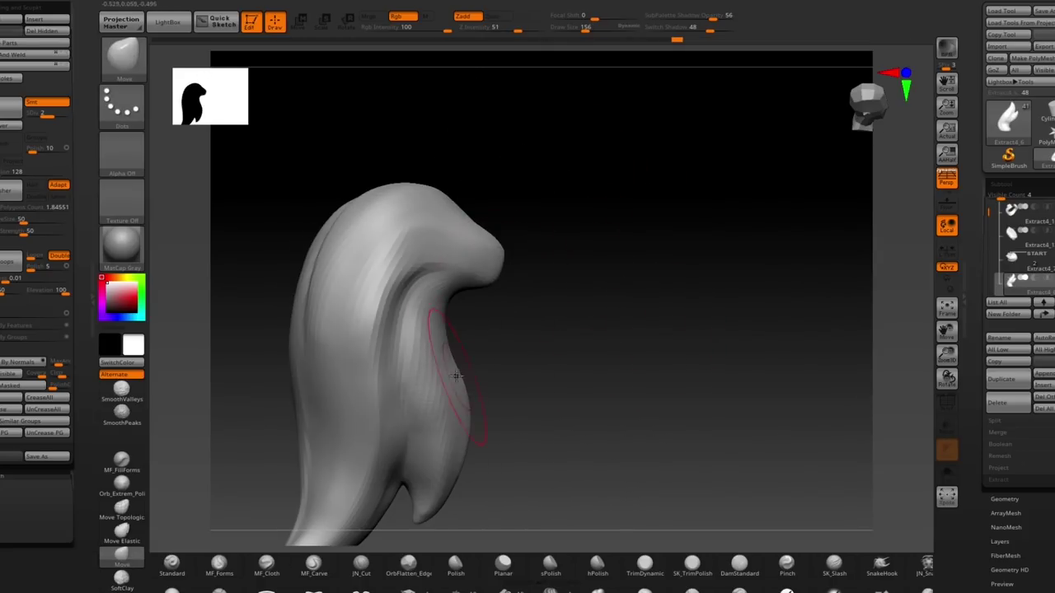
pyautogui.rightClick(469, 422)
pyautogui.moveTo(469, 426); pyautogui.dragTo(461, 426)
pyautogui.moveTo(478, 462)
pyautogui.mouseDown(button='right')
pyautogui.moveTo(509, 464)
pyautogui.moveTo(550, 344)
pyautogui.moveTo(618, 362)
pyautogui.moveTo(503, 337)
pyautogui.moveTo(643, 203)
pyautogui.moveTo(648, 273)
pyautogui.moveTo(446, 375)
pyautogui.moveTo(546, 384)
pyautogui.moveTo(497, 330)
pyautogui.mouseUp(button='right')
pyautogui.moveTo(478, 412); pyautogui.dragTo(448, 434)
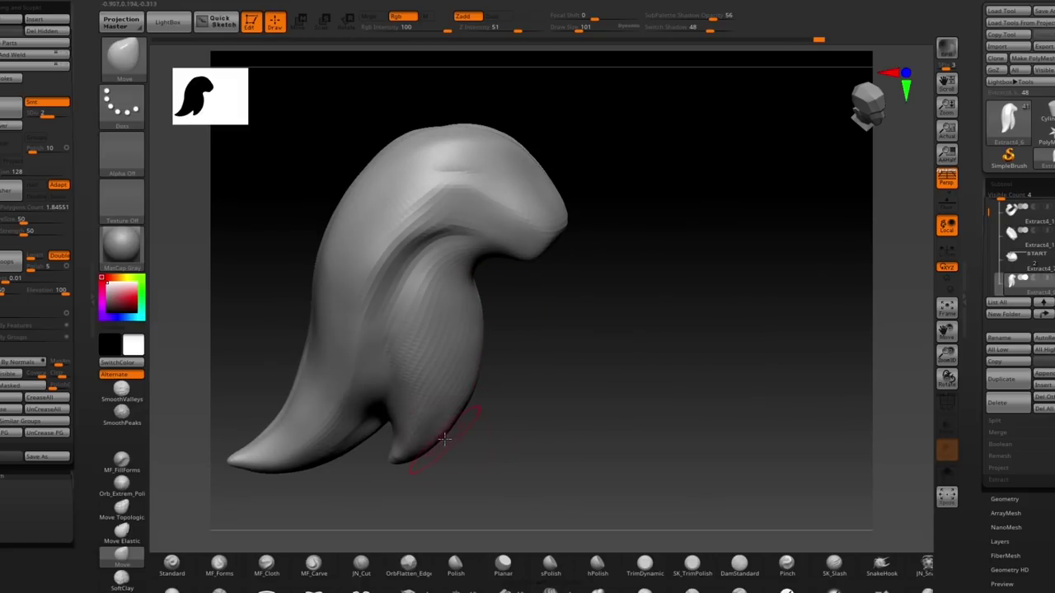
# - Refine the smaller strand's junction and tip from several angles with the Move brush, changing its draw size
pyautogui.moveTo(448, 433); pyautogui.dragTo(459, 299, button='right')
pyautogui.moveTo(459, 300); pyautogui.dragTo(458, 312)
pyautogui.press('space')
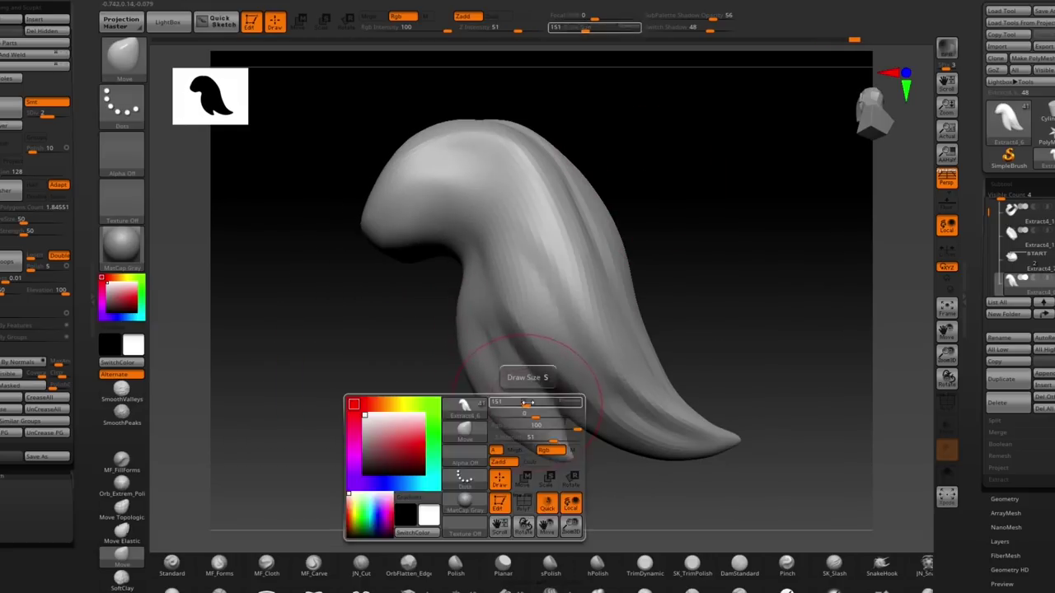
pyautogui.moveTo(534, 435); pyautogui.dragTo(540, 446)
pyautogui.moveTo(499, 393); pyautogui.dragTo(471, 422, button='right')
pyautogui.moveTo(471, 422); pyautogui.dragTo(479, 429)
pyautogui.moveTo(478, 429)
pyautogui.mouseDown(button='right')
pyautogui.moveTo(484, 445)
pyautogui.moveTo(577, 228)
pyautogui.moveTo(518, 389)
pyautogui.moveTo(506, 188)
pyautogui.moveTo(551, 237)
pyautogui.mouseUp(button='right')
pyautogui.moveTo(535, 268); pyautogui.dragTo(546, 271)
pyautogui.press('s')
pyautogui.click(553, 272)
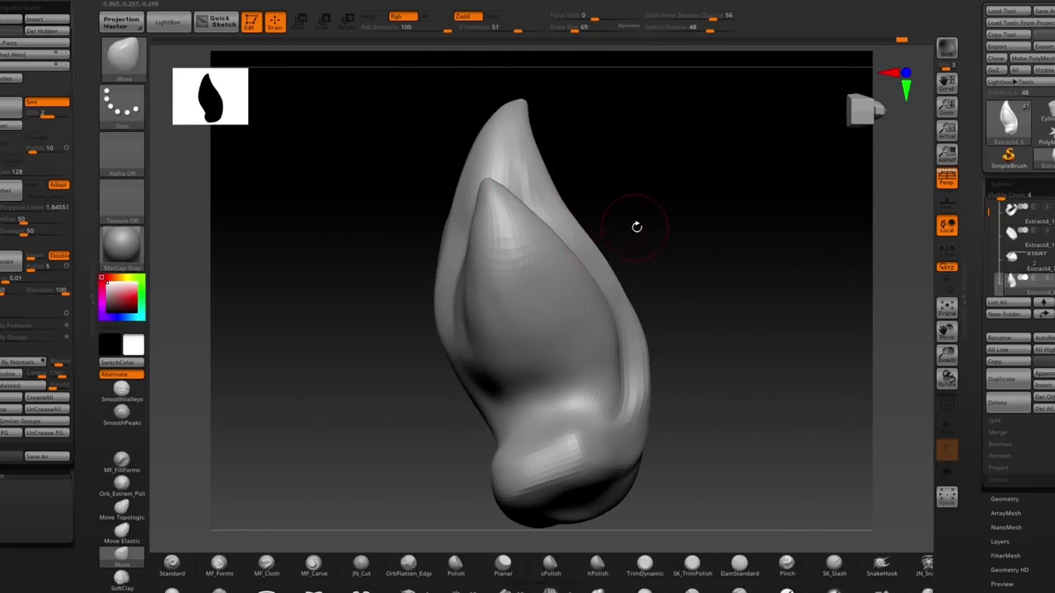
# - Raise the forked lock's subdivision level to 3 and pull the main strand's edge outward with the Move brush
pyautogui.press('d')
pyautogui.moveTo(638, 227)
pyautogui.mouseDown(button='right')
pyautogui.moveTo(685, 226)
pyautogui.moveTo(649, 231)
pyautogui.moveTo(709, 280)
pyautogui.moveTo(594, 323)
pyautogui.moveTo(610, 218)
pyautogui.moveTo(582, 185)
pyautogui.moveTo(691, 193)
pyautogui.moveTo(509, 286)
pyautogui.mouseUp(button='right')
pyautogui.press('b')
pyautogui.press('m')
pyautogui.press('v')
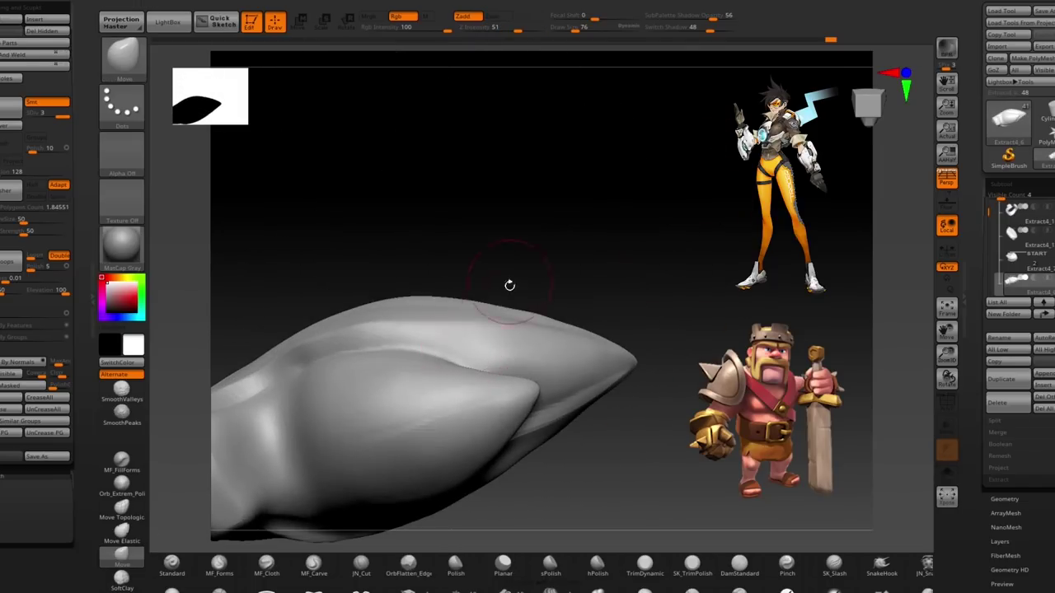
pyautogui.press('space')
pyautogui.moveTo(561, 313); pyautogui.dragTo(554, 302)
# - Smooth the main strand's upper edge near its tip at draw size 110
pyautogui.press('space')
pyautogui.moveTo(560, 305)
pyautogui.mouseDown(button='right')
pyautogui.moveTo(516, 301)
pyautogui.moveTo(617, 321)
pyautogui.moveTo(568, 280)
pyautogui.mouseUp(button='right')
pyautogui.press('space')
pyautogui.keyDown('shift'); pyautogui.moveTo(544, 322); pyautogui.dragTo(566, 328); pyautogui.keyUp('shift')
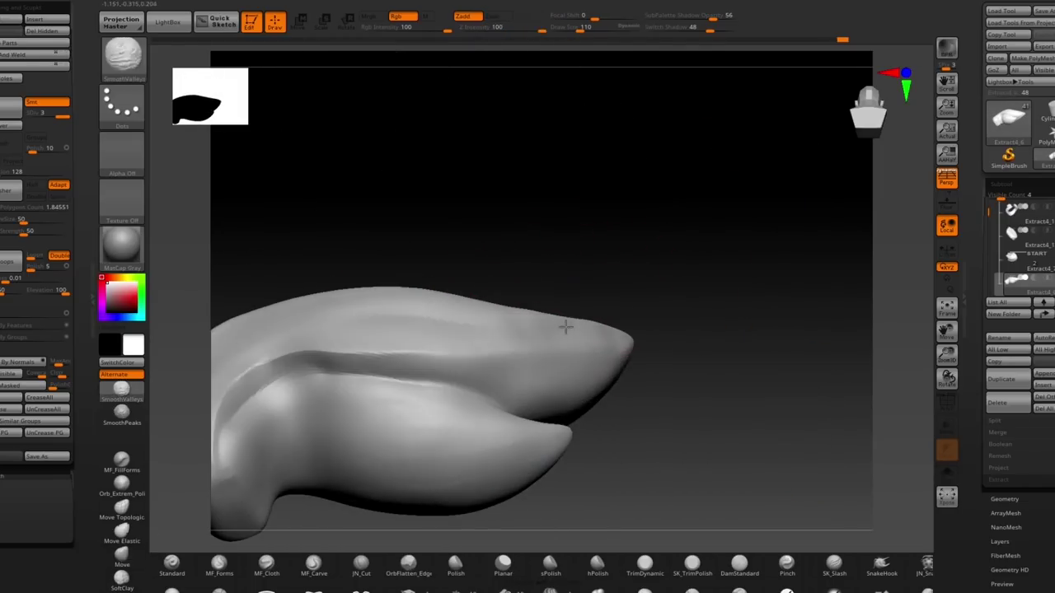
# - Carve a groove toward the main strand's tip with the MF_Carve brush at draw size 52, and smooth its end
pyautogui.moveTo(566, 327)
pyautogui.mouseDown(button='right')
pyautogui.moveTo(596, 330)
pyautogui.moveTo(815, 273)
pyautogui.mouseUp(button='right')
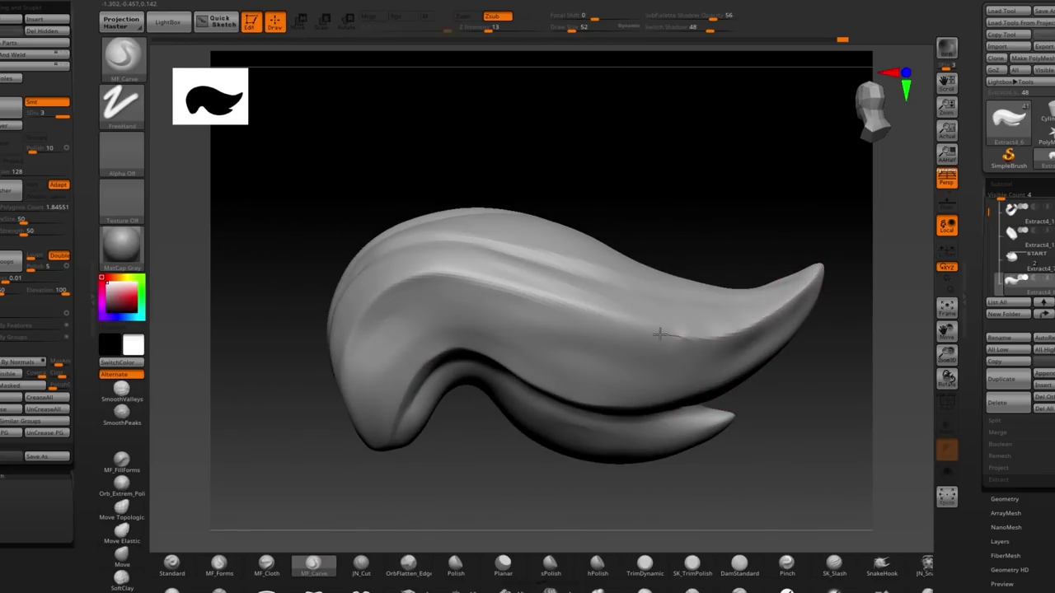
pyautogui.moveTo(659, 333); pyautogui.dragTo(635, 328)
pyautogui.moveTo(725, 333)
pyautogui.keyDown('shift'); pyautogui.mouseDown()
pyautogui.moveTo(805, 288)
pyautogui.moveTo(669, 359)
pyautogui.mouseUp(); pyautogui.keyUp('shift')
pyautogui.moveTo(429, 301); pyautogui.dragTo(475, 299, button='right')
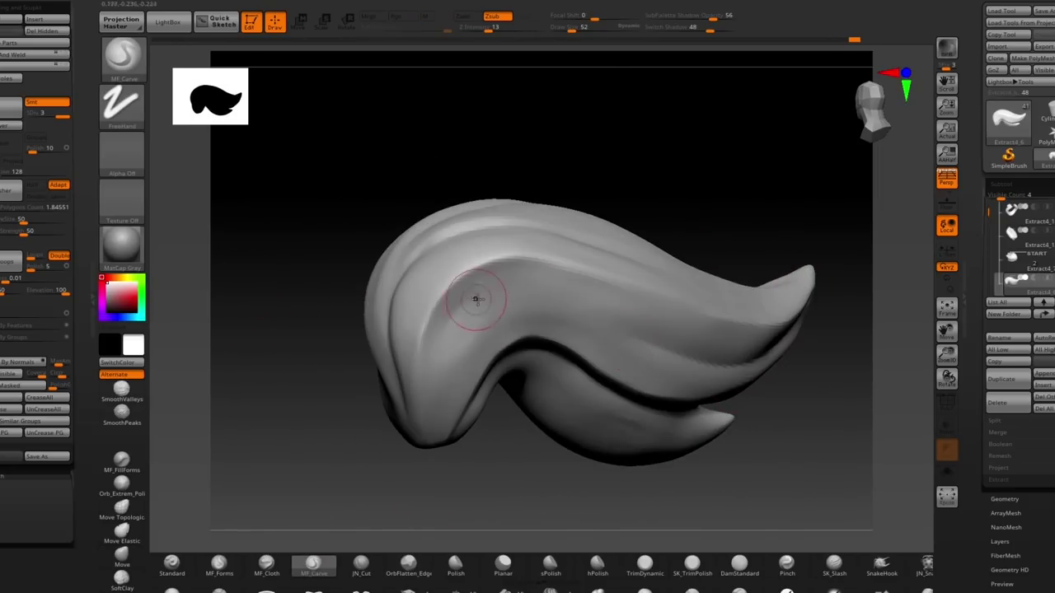
# - Polish the ridges of both strands with the Polish brush at draw size 52, and smooth around the root
pyautogui.moveTo(648, 372)
pyautogui.mouseDown(button='right')
pyautogui.moveTo(767, 258)
pyautogui.moveTo(419, 404)
pyautogui.moveTo(462, 396)
pyautogui.mouseUp(button='right')
pyautogui.click(456, 566)
pyautogui.moveTo(528, 329); pyautogui.dragTo(478, 272, button='right')
pyautogui.moveTo(478, 262); pyautogui.dragTo(573, 280)
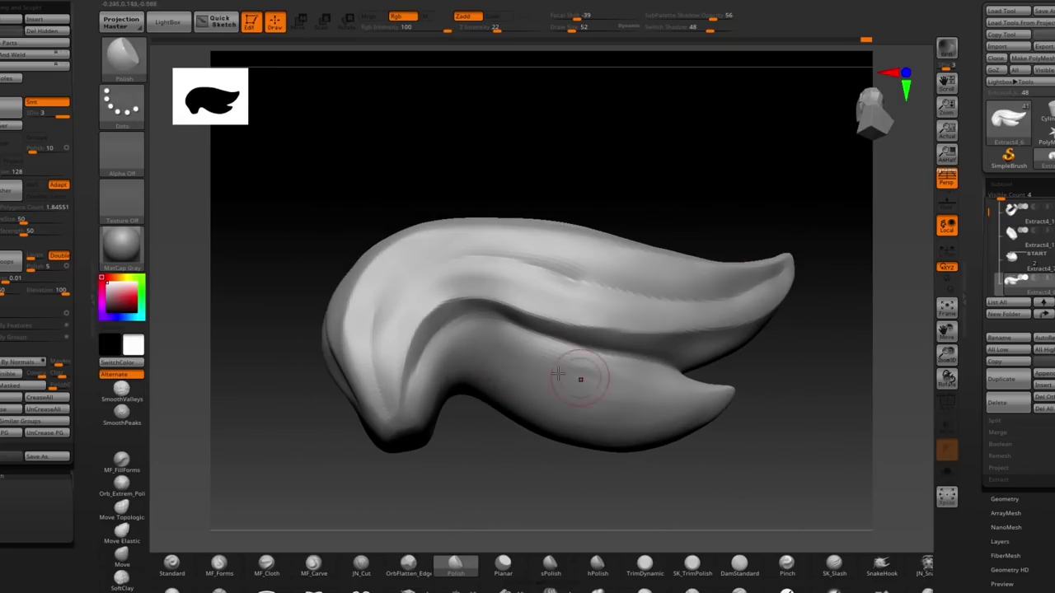
pyautogui.moveTo(642, 413); pyautogui.dragTo(709, 395)
pyautogui.moveTo(511, 462); pyautogui.dragTo(495, 486, button='right')
pyautogui.keyDown('shift'); pyautogui.moveTo(462, 388); pyautogui.dragTo(388, 445); pyautogui.keyUp('shift')
# - Polish the smaller strand's side from several angles with the Polish brush at draw size 62
pyautogui.press('space')
pyautogui.moveTo(429, 394); pyautogui.dragTo(461, 359, button='right')
pyautogui.press('space')
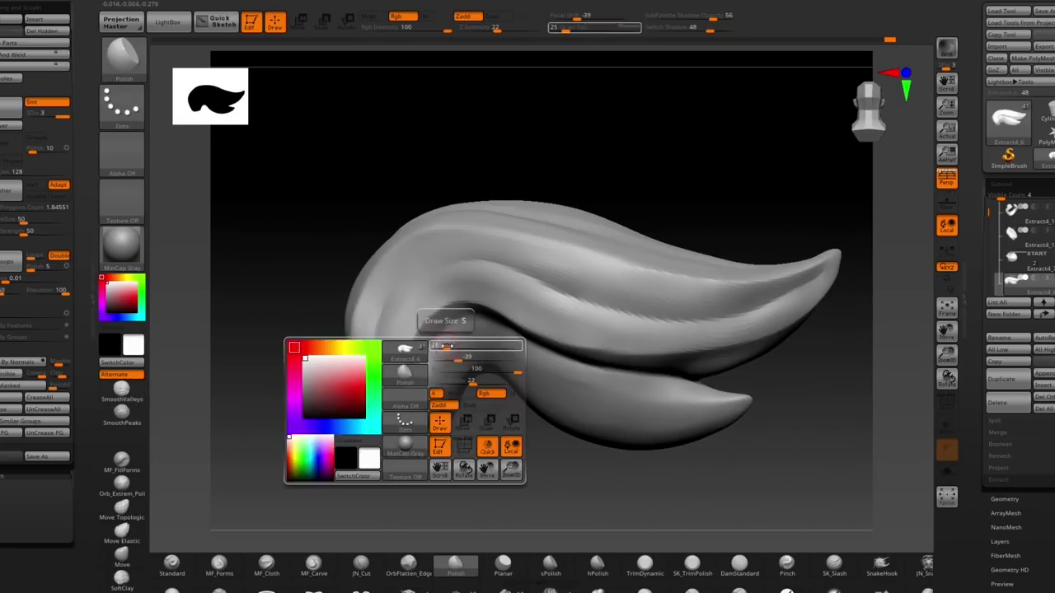
pyautogui.moveTo(457, 354); pyautogui.dragTo(463, 355)
pyautogui.moveTo(577, 379); pyautogui.dragTo(701, 412, button='right')
pyautogui.moveTo(534, 365); pyautogui.dragTo(538, 408, button='right')
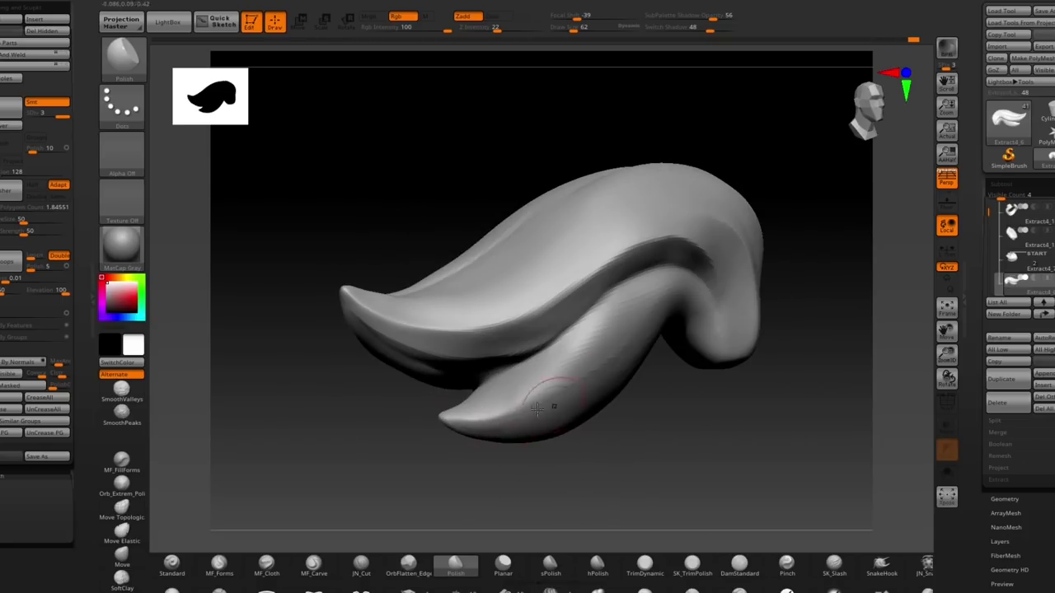
pyautogui.moveTo(618, 351); pyautogui.dragTo(372, 446, button='right')
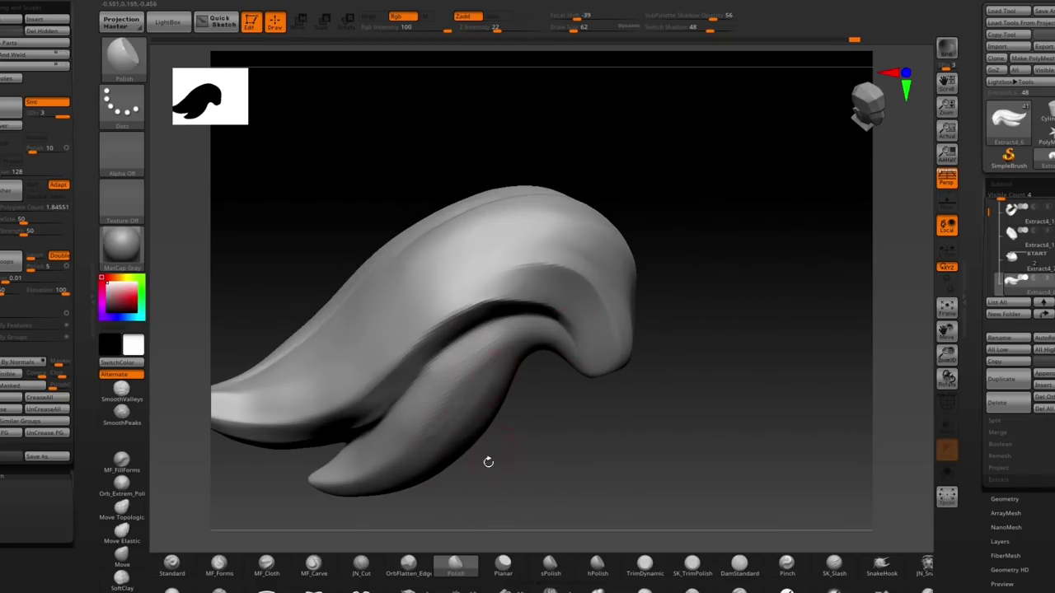
# - Touch up the underside of the smaller strand with a short Polish brush stroke
pyautogui.moveTo(489, 462); pyautogui.dragTo(544, 429, button='right')
pyautogui.moveTo(528, 388)
pyautogui.mouseDown()
pyautogui.moveTo(574, 332)
pyautogui.moveTo(527, 379)
pyautogui.mouseUp()
pyautogui.moveTo(594, 395)
pyautogui.mouseDown(button='right')
pyautogui.moveTo(617, 247)
pyautogui.moveTo(593, 272)
pyautogui.mouseUp(button='right')
# - Reshape the hair strands' silhouette with a large Move brush, checking the form from several angles
pyautogui.press('b')
pyautogui.press('m')
pyautogui.press('v')
pyautogui.press('space')
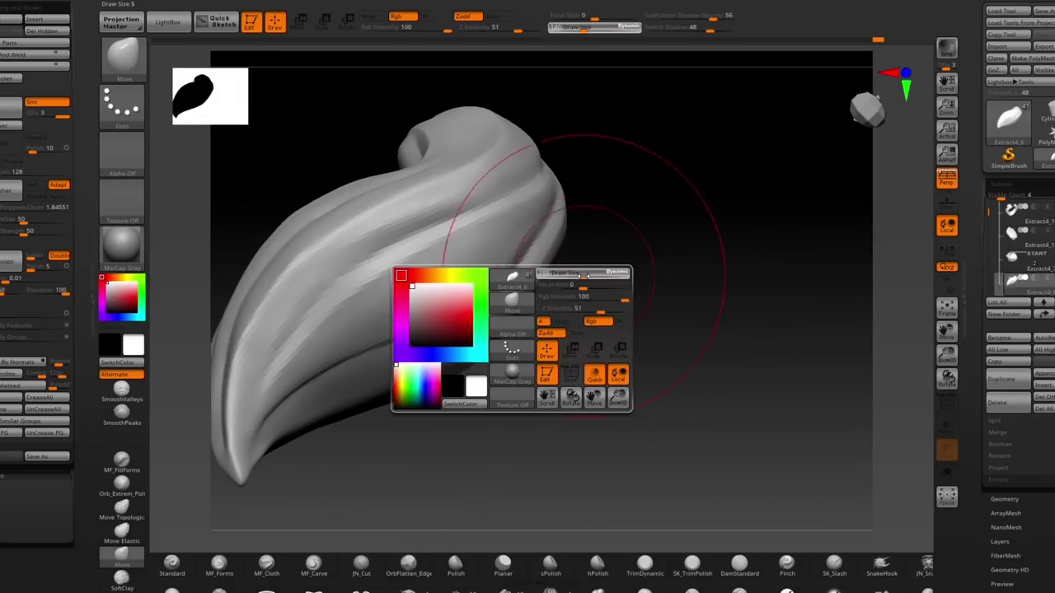
pyautogui.moveTo(584, 276); pyautogui.dragTo(588, 276)
pyautogui.moveTo(626, 363)
pyautogui.keyDown('ctrl'); pyautogui.mouseDown(button='right')
pyautogui.moveTo(638, 311)
pyautogui.moveTo(511, 256)
pyautogui.mouseUp(button='right'); pyautogui.keyUp('ctrl')
pyautogui.moveTo(586, 314)
pyautogui.mouseDown(button='right')
pyautogui.moveTo(643, 244)
pyautogui.moveTo(596, 266)
pyautogui.moveTo(535, 250)
pyautogui.mouseUp(button='right')
pyautogui.moveTo(523, 249); pyautogui.dragTo(507, 244)
pyautogui.moveTo(494, 255); pyautogui.dragTo(437, 297, button='right')
# - Adjust the rounded end of the main strand with the Move brush at draw size 120
pyautogui.press('space')
pyautogui.moveTo(436, 344); pyautogui.dragTo(431, 343)
pyautogui.moveTo(431, 354); pyautogui.dragTo(561, 346, button='right')
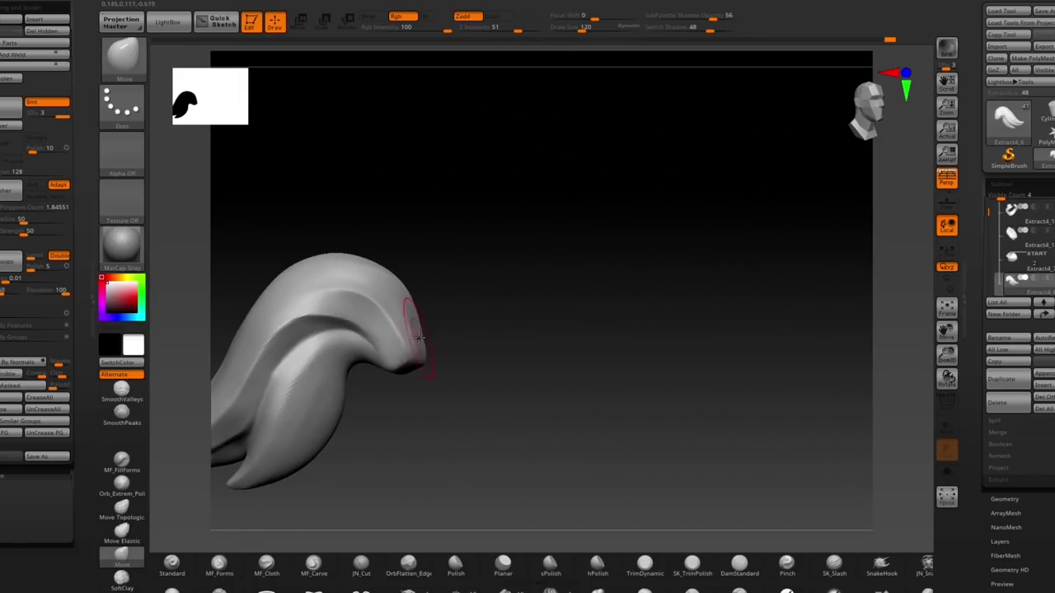
pyautogui.moveTo(419, 336)
pyautogui.mouseDown(button='right')
pyautogui.moveTo(435, 282)
pyautogui.moveTo(428, 361)
pyautogui.mouseUp(button='right')
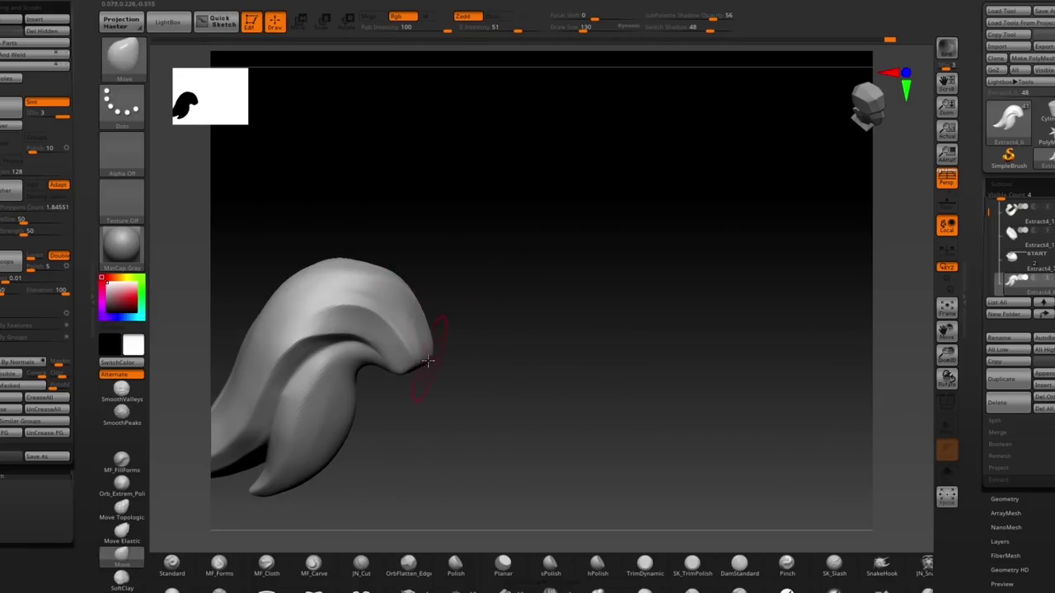
pyautogui.press('space')
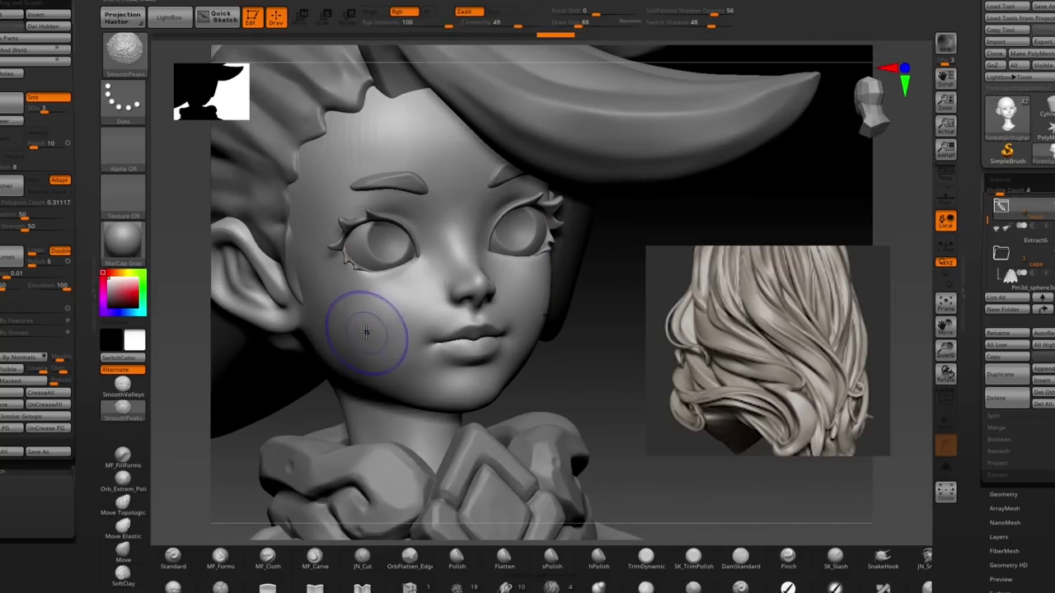
# - Switch the character's material to SkinShade4 and set the SoftP_3DCW paint brush's draw size to 49
pyautogui.click(123, 243)
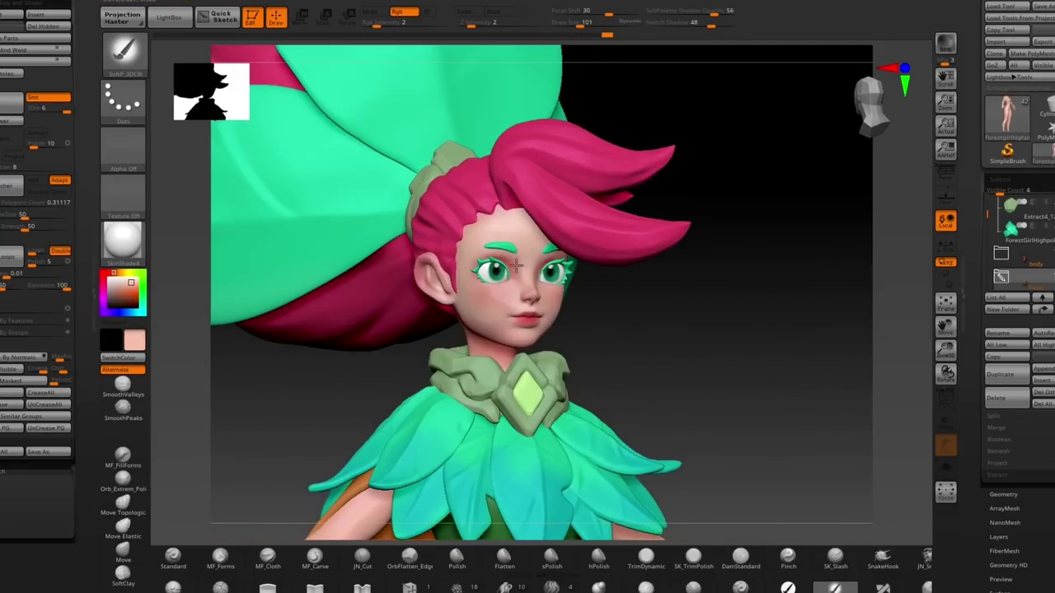
pyautogui.press('space')
pyautogui.click(462, 330)
pyautogui.press('space')
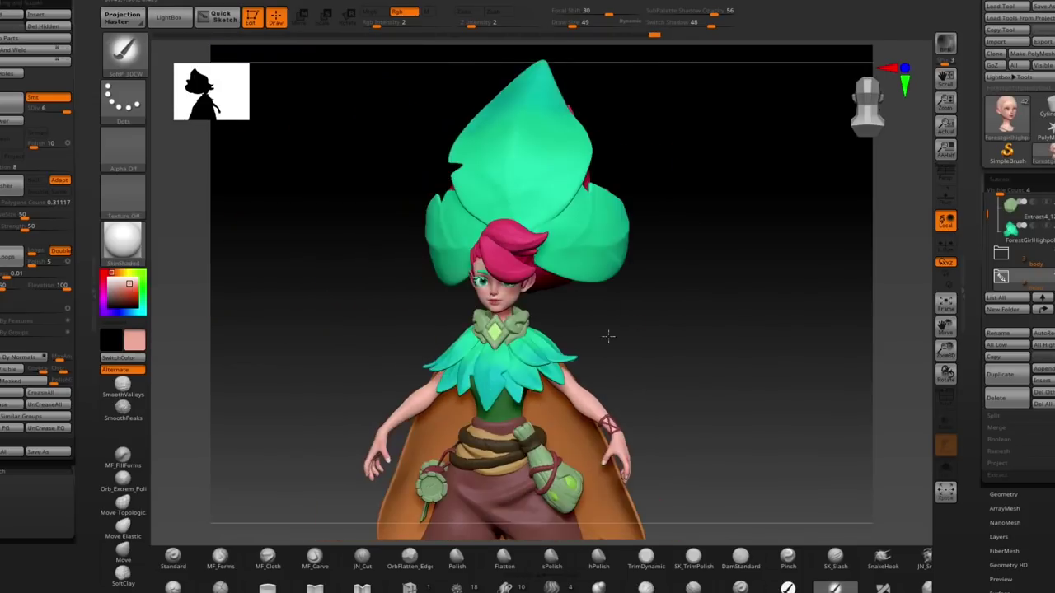
pyautogui.moveTo(607, 337); pyautogui.dragTo(666, 396)
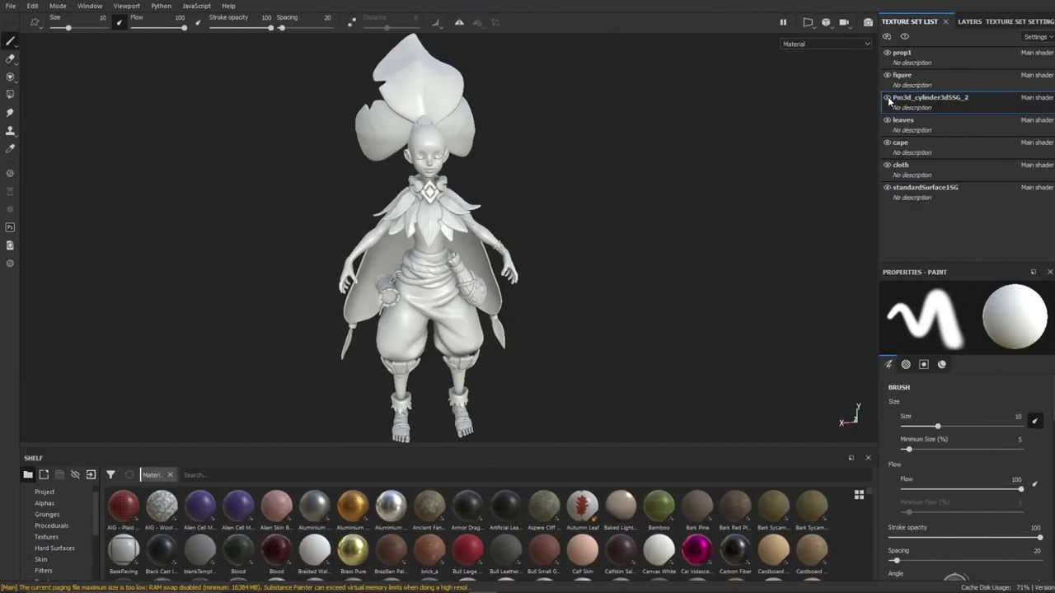
# - In Substance Painter, identify texture sets by toggling their visibility, and rename Pm3d_cylinder3dSSG_2 as prop2 and standardSurface1SG as eyes
pyautogui.doubleClick(890, 100)
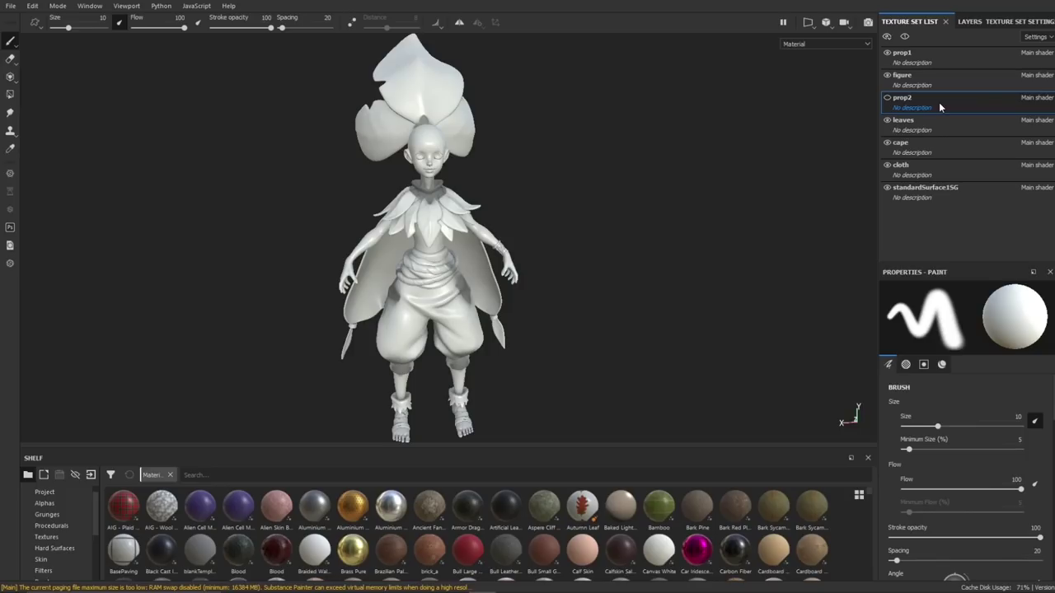
pyautogui.click(887, 99)
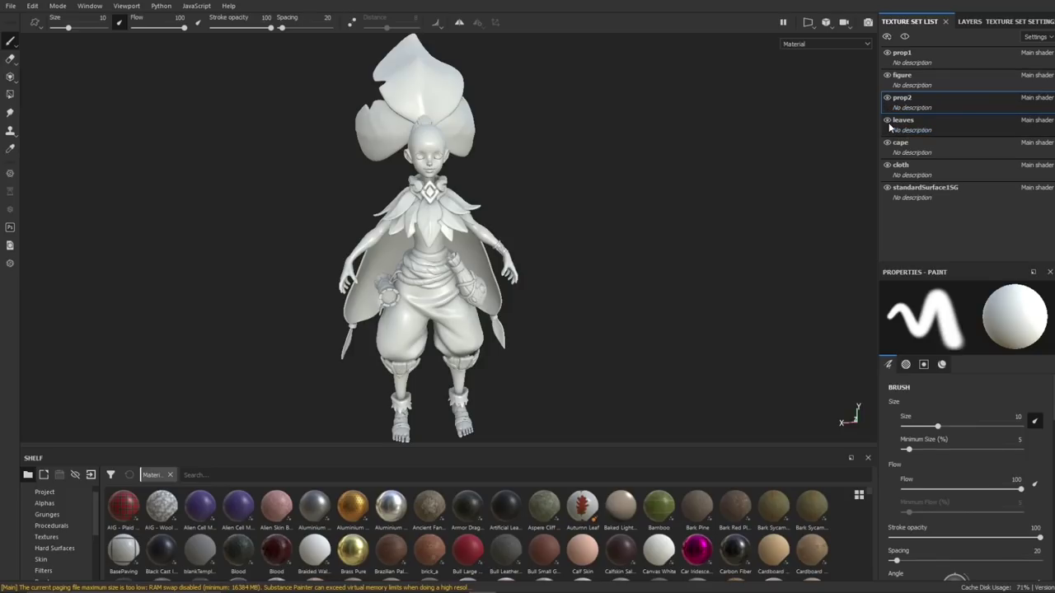
pyautogui.doubleClick(888, 189)
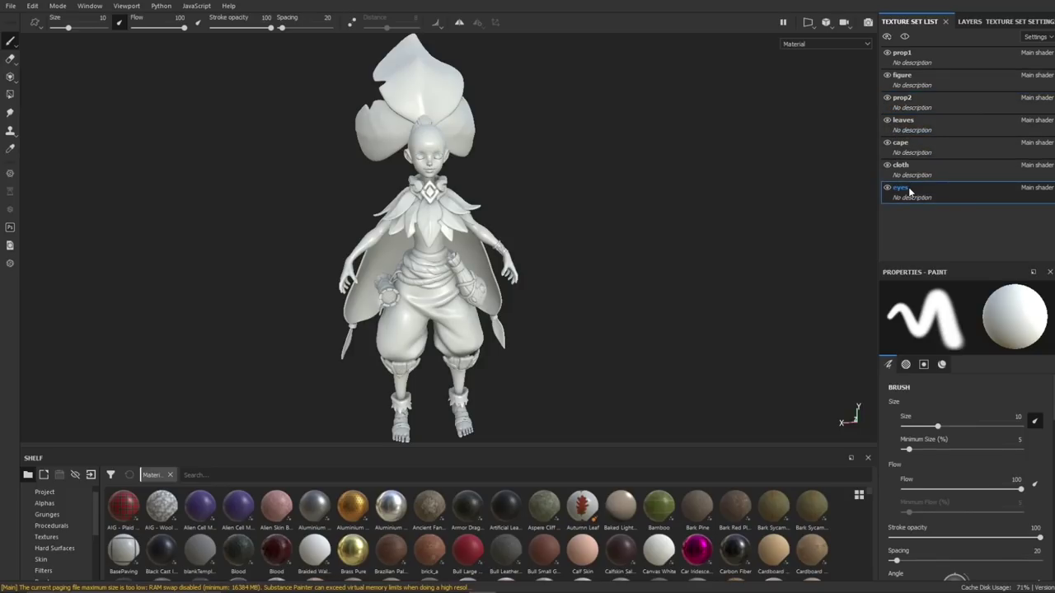
pyautogui.click(888, 166)
pyautogui.click(888, 166)
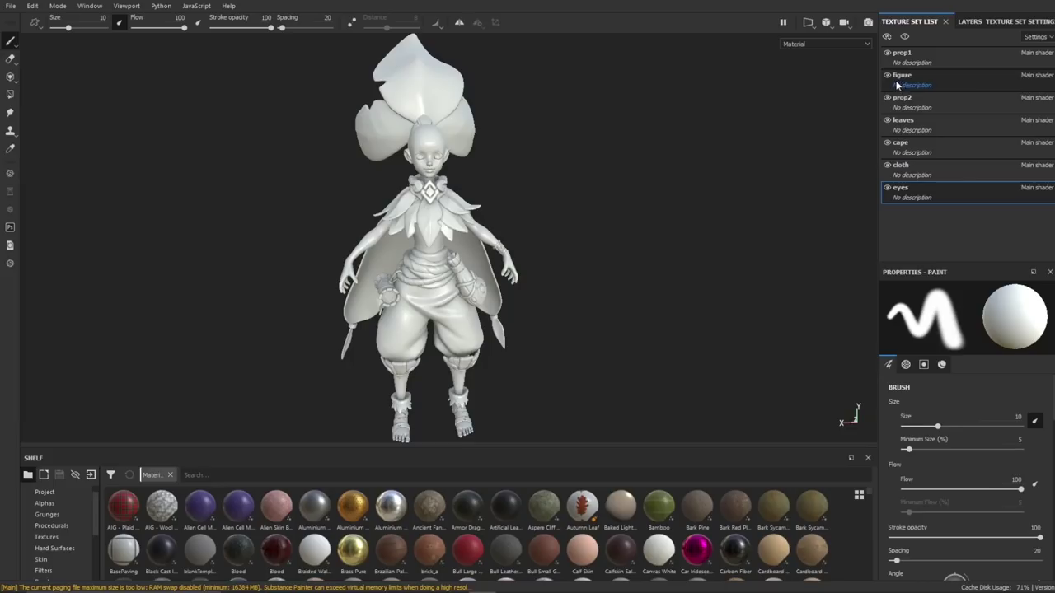
# - Select the figure texture set, check which parts it covers, and review its baked mesh maps
pyautogui.click(898, 79)
pyautogui.click(888, 75)
pyautogui.click(888, 75)
pyautogui.click(971, 23)
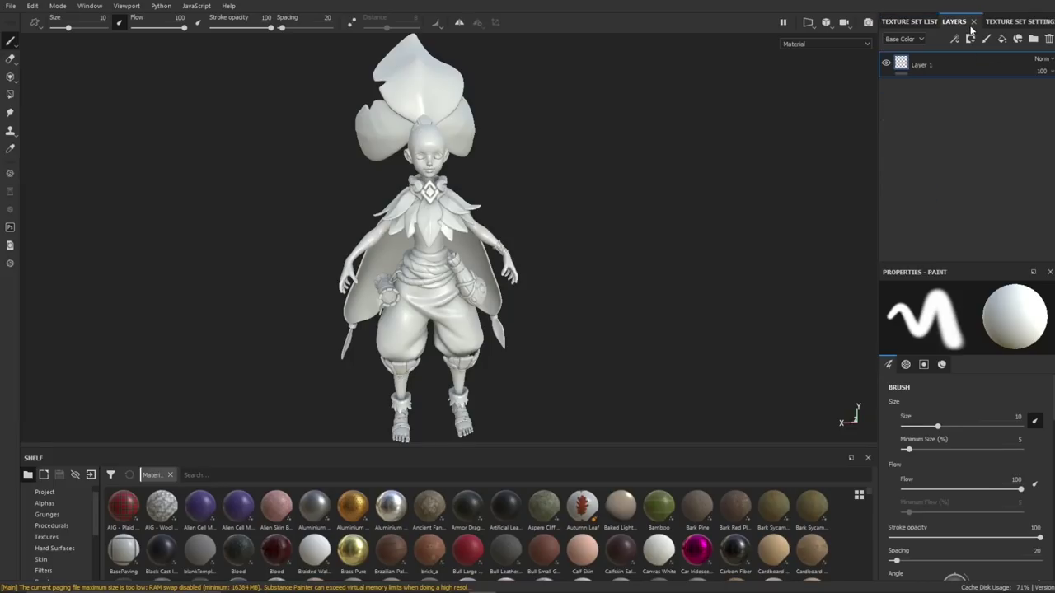
pyautogui.click(1012, 22)
pyautogui.scroll(-2, 911, 186)
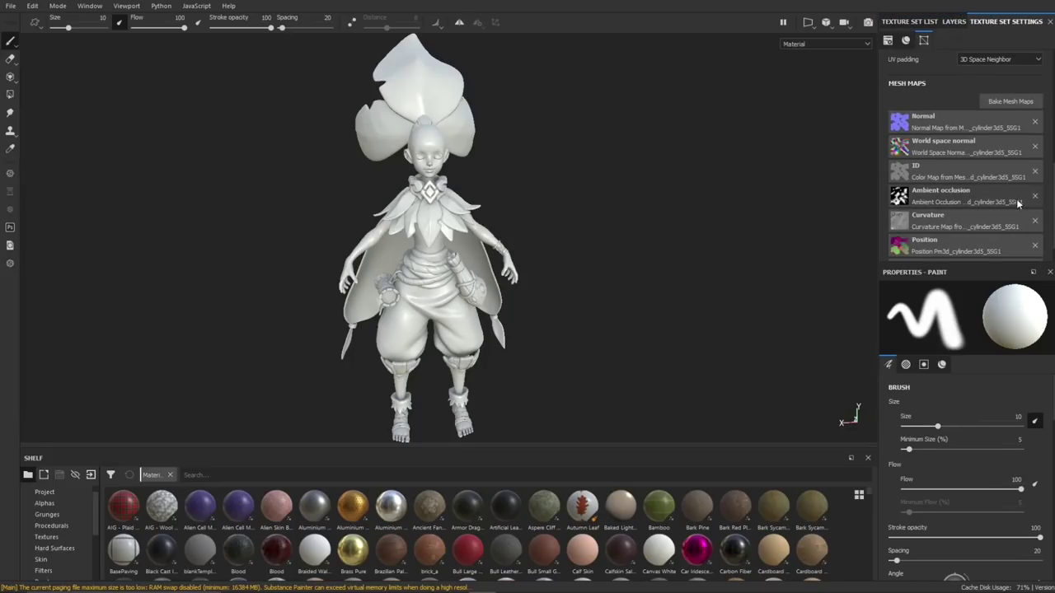
# - Display the Ambient occlusion mesh map on the model and inspect it closely around the waist
pyautogui.click(802, 45)
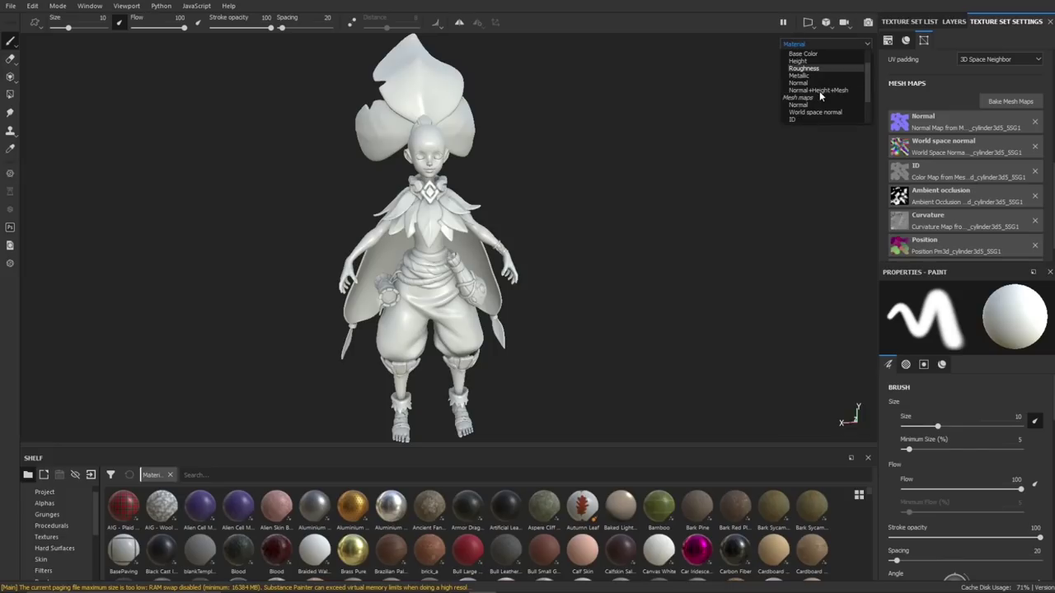
pyautogui.scroll(-2, 819, 90)
pyautogui.click(818, 90)
pyautogui.keyDown('alt'); pyautogui.moveTo(739, 231); pyautogui.dragTo(830, 219); pyautogui.keyUp('alt')
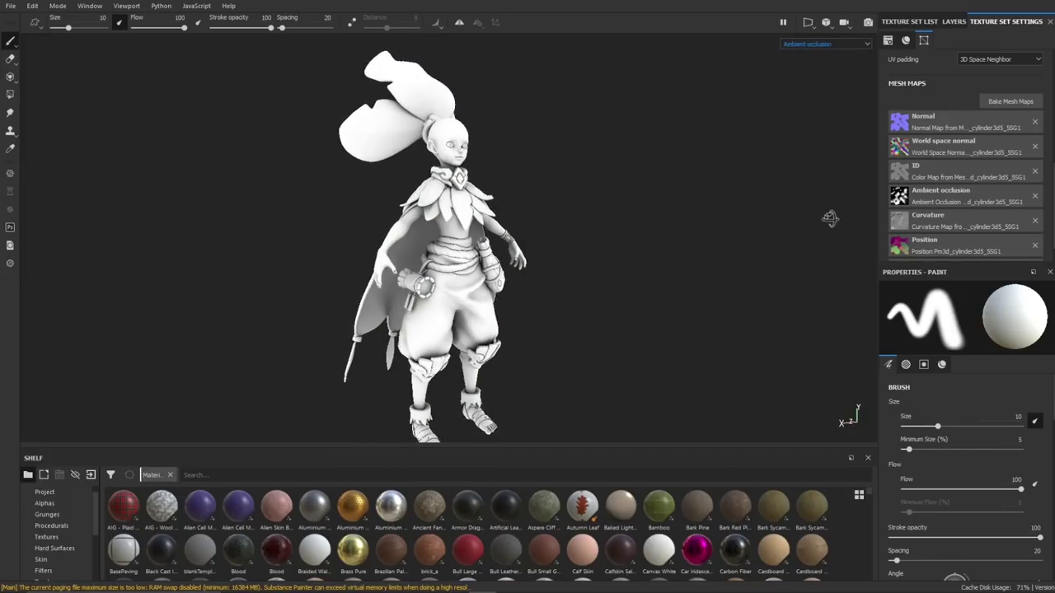
pyautogui.scroll(5, 350, 224)
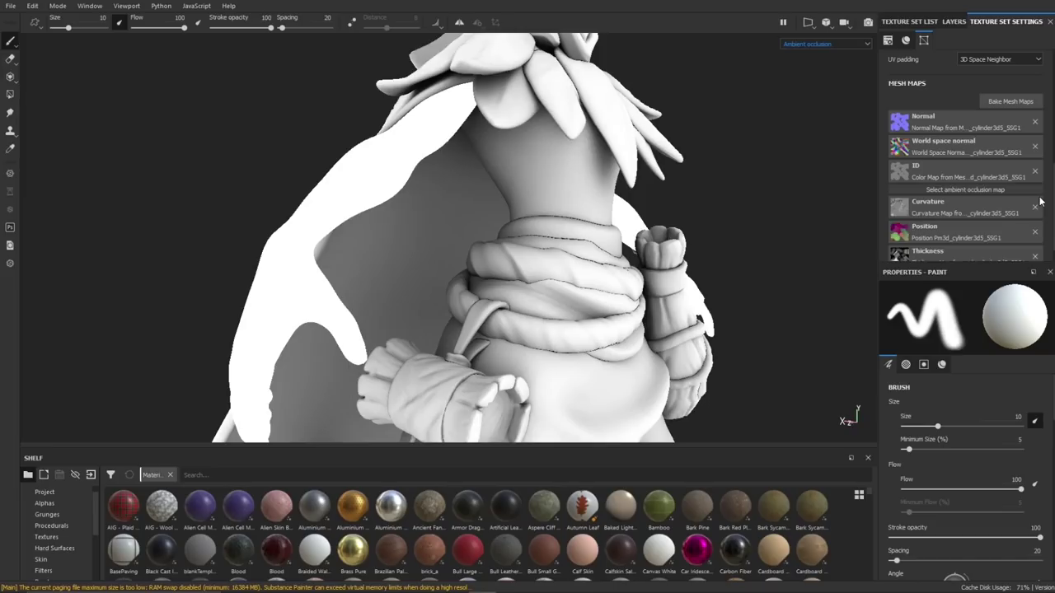
# - Undo the removal of the figure's ambient occlusion map, and hide the cape and leaves texture sets
pyautogui.hotkey('ctrl', 'z')
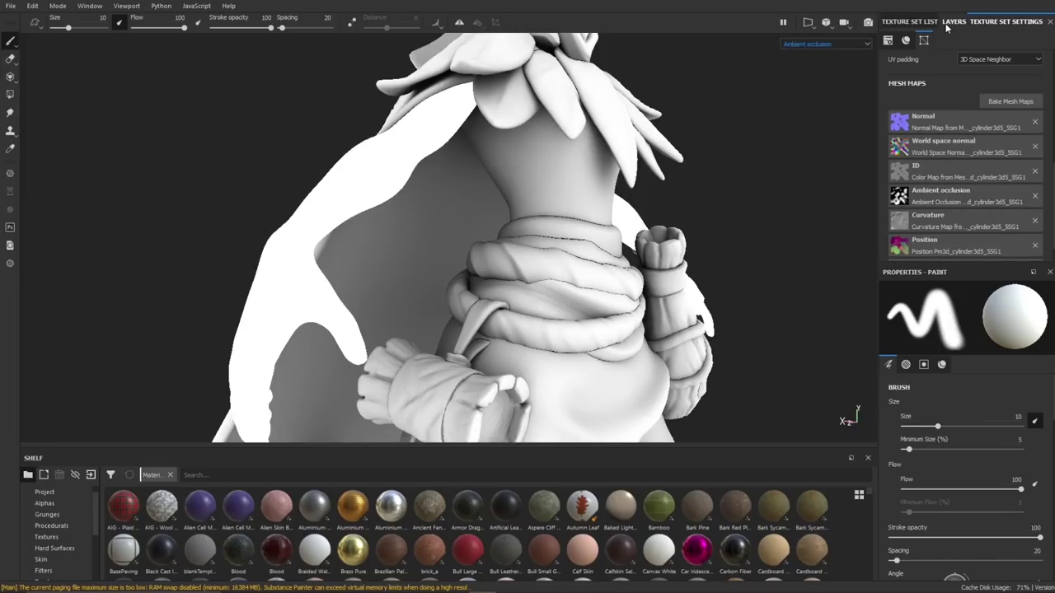
pyautogui.click(954, 22)
pyautogui.click(915, 21)
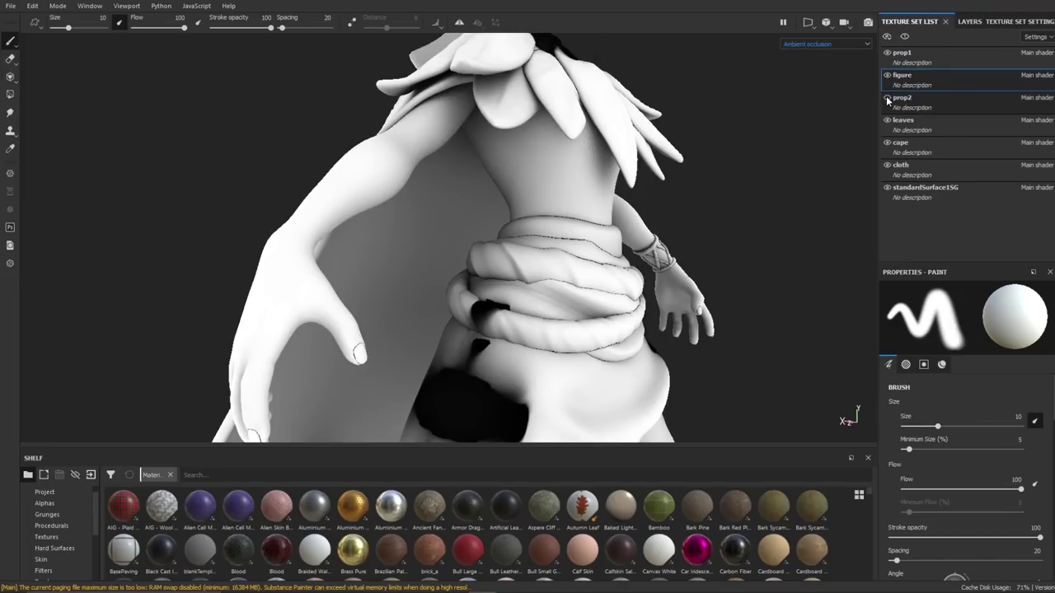
pyautogui.click(887, 143)
pyautogui.keyDown('alt'); pyautogui.moveTo(699, 115); pyautogui.dragTo(715, 183); pyautogui.keyUp('alt')
pyautogui.click(887, 165)
pyautogui.click(887, 120)
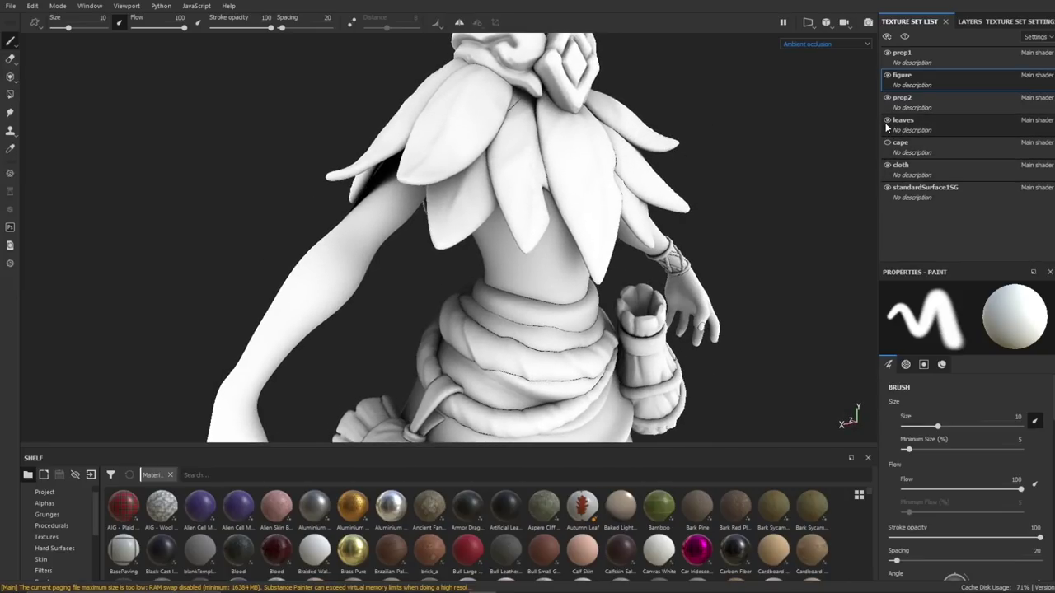
pyautogui.keyDown('alt'); pyautogui.moveTo(672, 124); pyautogui.dragTo(857, 99); pyautogui.keyUp('alt')
# - Remove the ambient occlusion map from the figure texture set's mesh maps and check the torso
pyautogui.click(1002, 21)
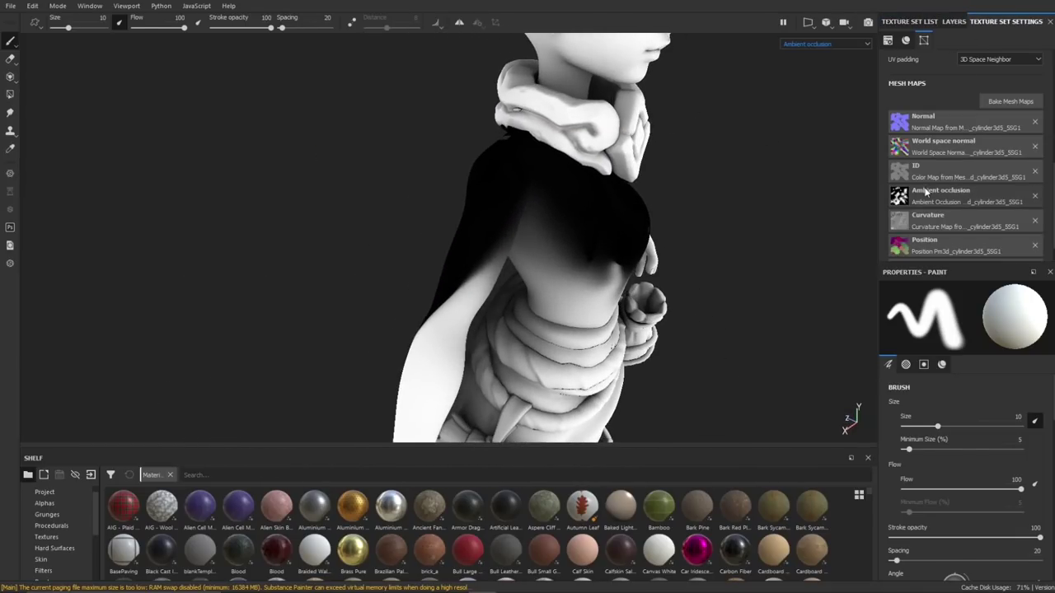
pyautogui.click(1035, 196)
pyautogui.keyDown('alt'); pyautogui.moveTo(753, 168); pyautogui.dragTo(669, 182); pyautogui.keyUp('alt')
# - Switch the viewport display from the mesh map back to Material and view the upper body
pyautogui.click(891, 22)
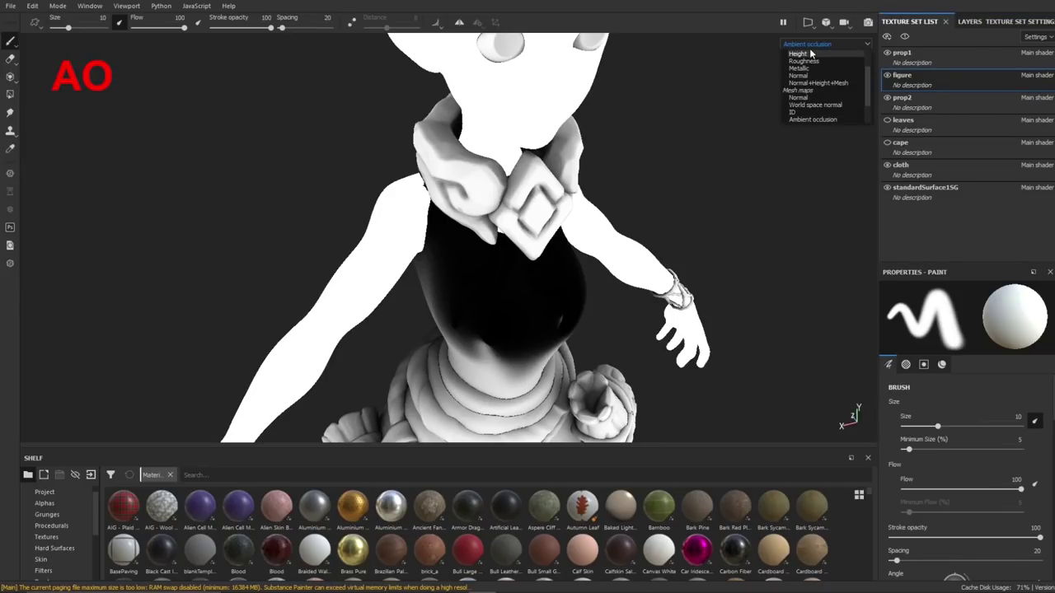
pyautogui.click(810, 54)
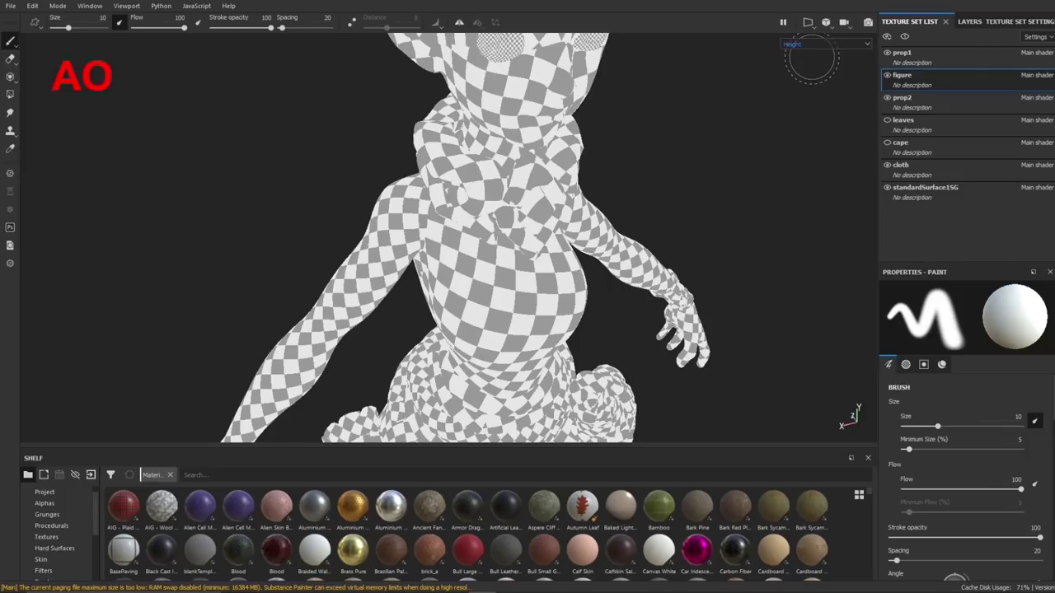
pyautogui.click(824, 44)
pyautogui.click(836, 66)
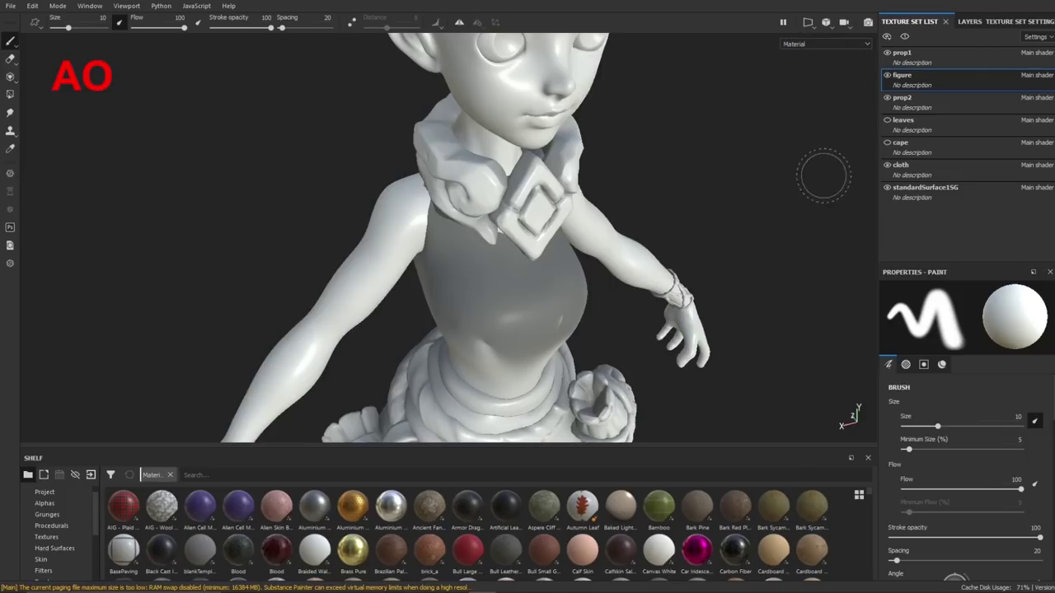
pyautogui.moveTo(823, 175)
pyautogui.keyDown('alt'); pyautogui.mouseDown()
pyautogui.moveTo(751, 201)
pyautogui.moveTo(861, 192)
pyautogui.moveTo(808, 184)
pyautogui.mouseUp(); pyautogui.keyUp('alt')
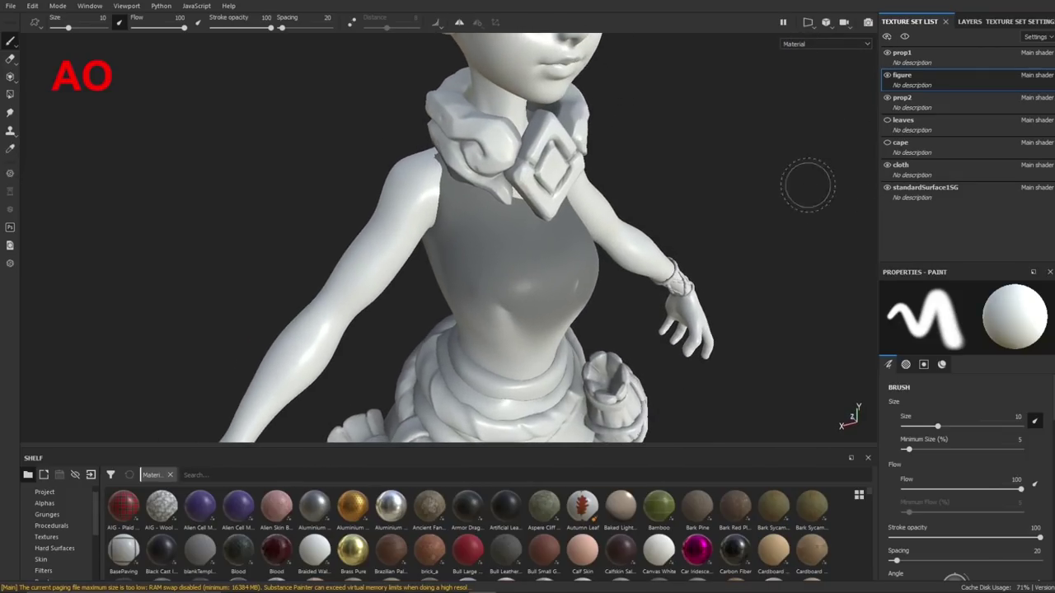
# - Add a fill layer above Layer 1 in the figure texture set and give it a black mask
pyautogui.click(969, 22)
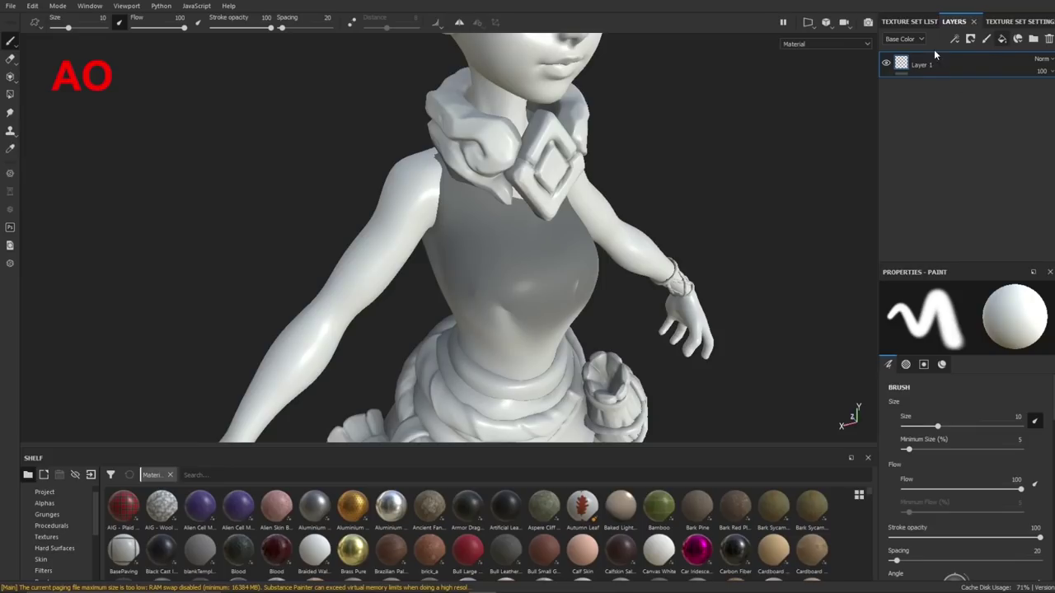
pyautogui.click(1002, 39)
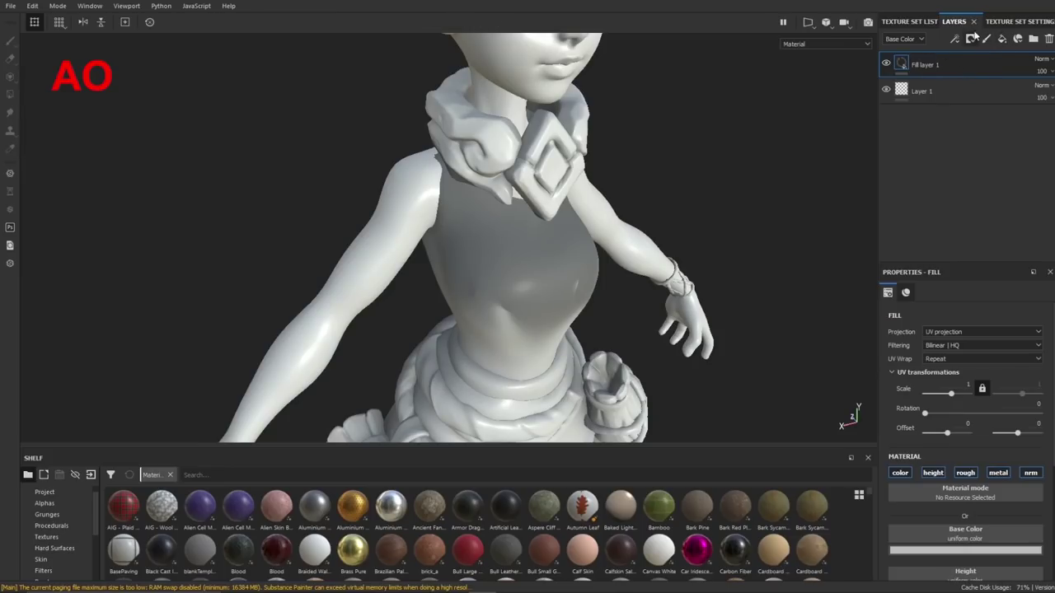
pyautogui.rightClick(924, 70)
pyautogui.click(972, 84)
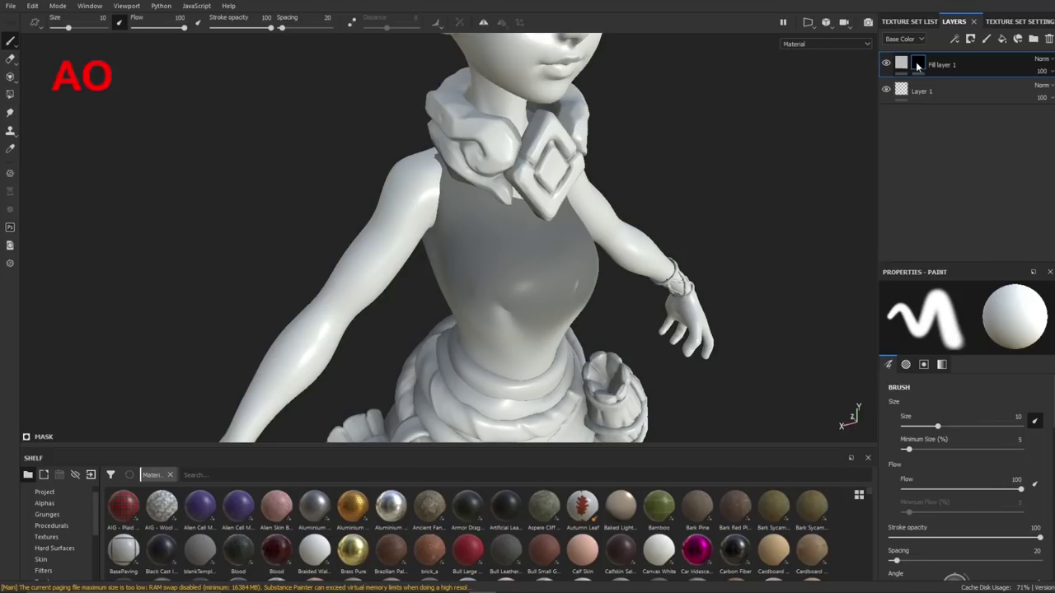
# - Add a generator to the fill layer's mask and assign the Ambient Occlusion generator to it
pyautogui.rightClick(917, 66)
pyautogui.click(961, 284)
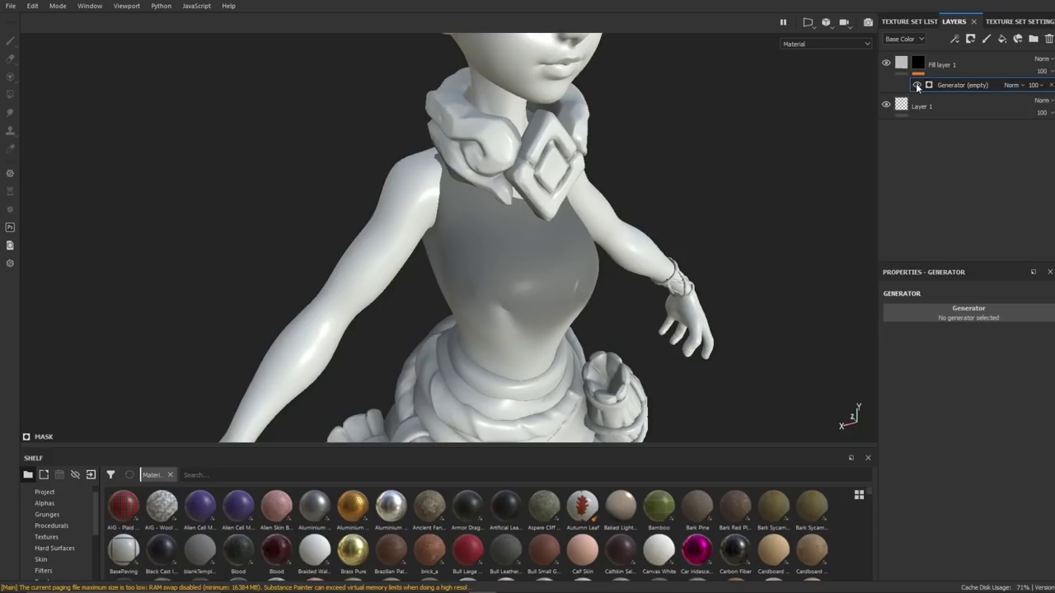
pyautogui.click(986, 309)
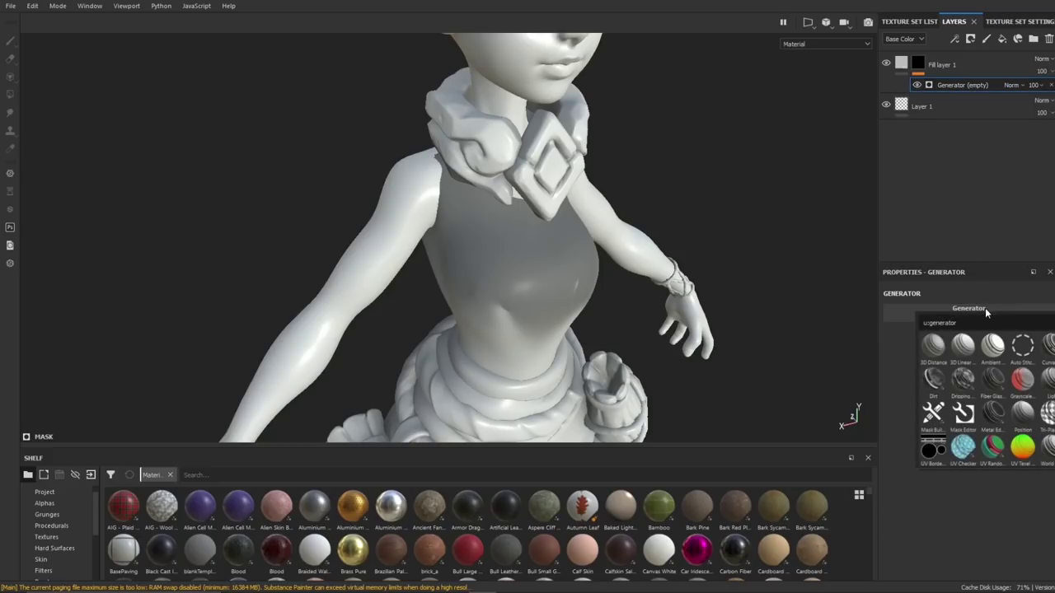
pyautogui.click(995, 347)
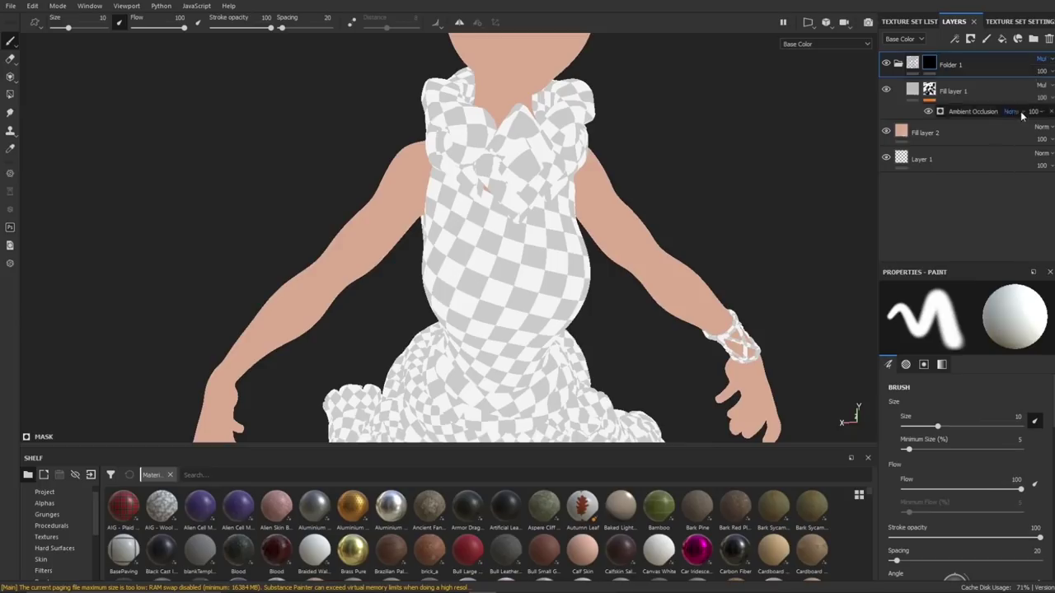
# - Fill the body's skin mesh into Folder 1's black mask using Polygon Fill in mesh fill mode
pyautogui.rightClick(929, 91)
pyautogui.click(858, 112)
pyautogui.click(10, 95)
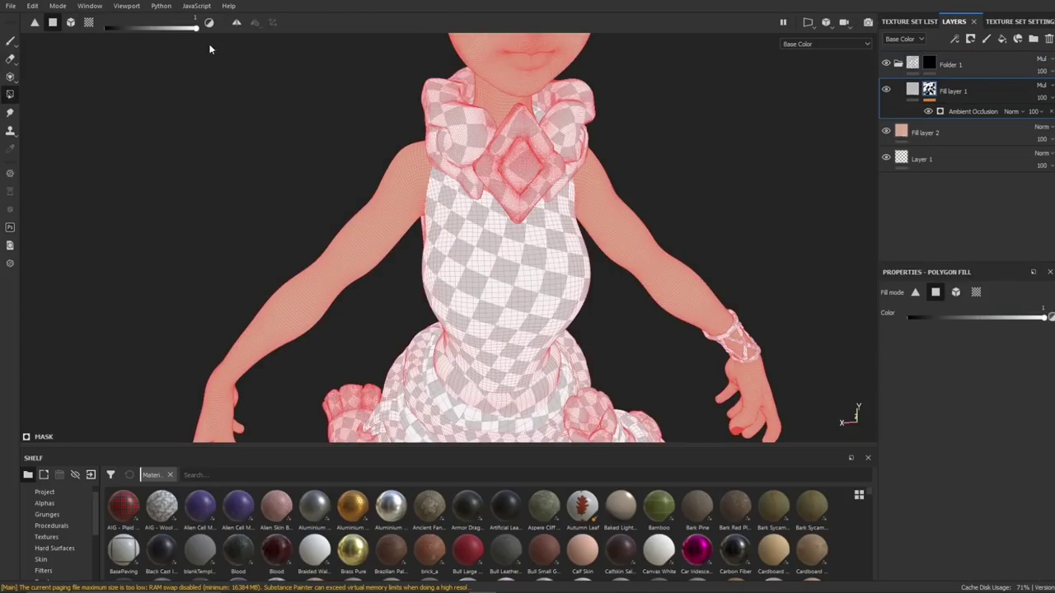
pyautogui.keyDown('alt'); pyautogui.moveTo(511, 181); pyautogui.dragTo(513, 239, button='middle'); pyautogui.keyUp('alt')
pyautogui.click(929, 64)
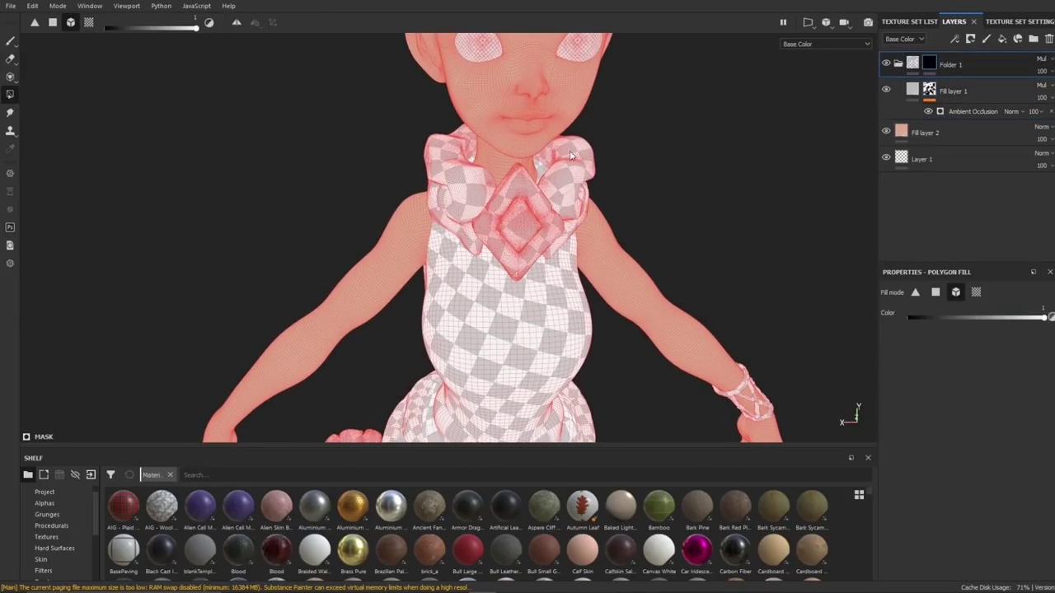
pyautogui.click(647, 280)
# - Add the lower leg's skin mesh to Folder 1's mask with Polygon Fill
pyautogui.keyDown('alt'); pyautogui.moveTo(651, 288); pyautogui.dragTo(622, 90, button='middle'); pyautogui.keyUp('alt')
pyautogui.keyDown('alt'); pyautogui.moveTo(715, 421); pyautogui.dragTo(719, 245, button='middle'); pyautogui.keyUp('alt')
pyautogui.keyDown('alt'); pyautogui.moveTo(718, 246); pyautogui.dragTo(790, 44, button='right'); pyautogui.keyUp('alt')
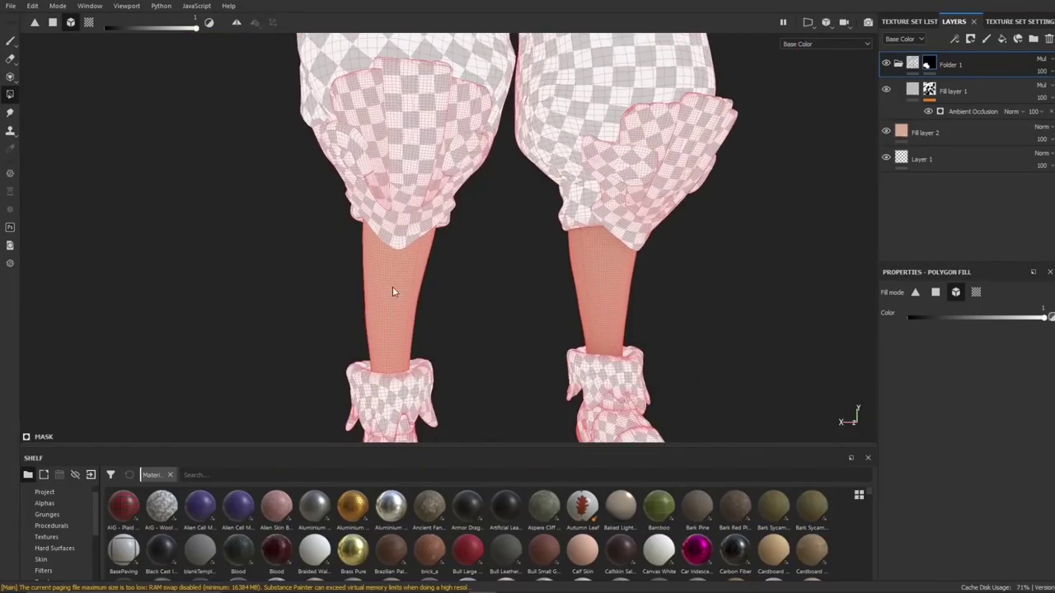
pyautogui.click(392, 288)
# - Switch to the Paint tool, turn on symmetry for the character, and adjust the symmetry settings around the upper body
pyautogui.keyDown('alt'); pyautogui.moveTo(650, 51); pyautogui.dragTo(617, 173, button='right'); pyautogui.keyUp('alt')
pyautogui.keyDown('alt'); pyautogui.moveTo(617, 172); pyautogui.dragTo(577, 189); pyautogui.keyUp('alt')
pyautogui.click(10, 41)
pyautogui.keyDown('alt'); pyautogui.moveTo(445, 140); pyautogui.dragTo(486, 206, button='middle'); pyautogui.keyUp('alt')
pyautogui.keyDown('alt'); pyautogui.moveTo(486, 206); pyautogui.dragTo(421, 218); pyautogui.keyUp('alt')
pyautogui.click(459, 22)
pyautogui.keyDown('alt'); pyautogui.moveTo(618, 103); pyautogui.dragTo(576, 204, button='middle'); pyautogui.keyUp('alt')
pyautogui.click(478, 24)
pyautogui.moveTo(505, 100); pyautogui.dragTo(506, 103)
pyautogui.click(486, 17)
pyautogui.moveTo(527, 132)
pyautogui.keyDown('alt'); pyautogui.mouseDown(button='right')
pyautogui.moveTo(568, 137)
pyautogui.moveTo(623, 250)
pyautogui.mouseUp(button='right'); pyautogui.keyUp('alt')
pyautogui.keyDown('alt'); pyautogui.moveTo(623, 250); pyautogui.dragTo(478, 263); pyautogui.keyUp('alt')
# - Choose a different brush from the shelf's Brushes category and set its flow to 37 for painting Folder 1's mask
pyautogui.moveTo(384, 253); pyautogui.dragTo(391, 277)
pyautogui.moveTo(95, 532); pyautogui.dragTo(94, 544)
pyautogui.click(46, 548)
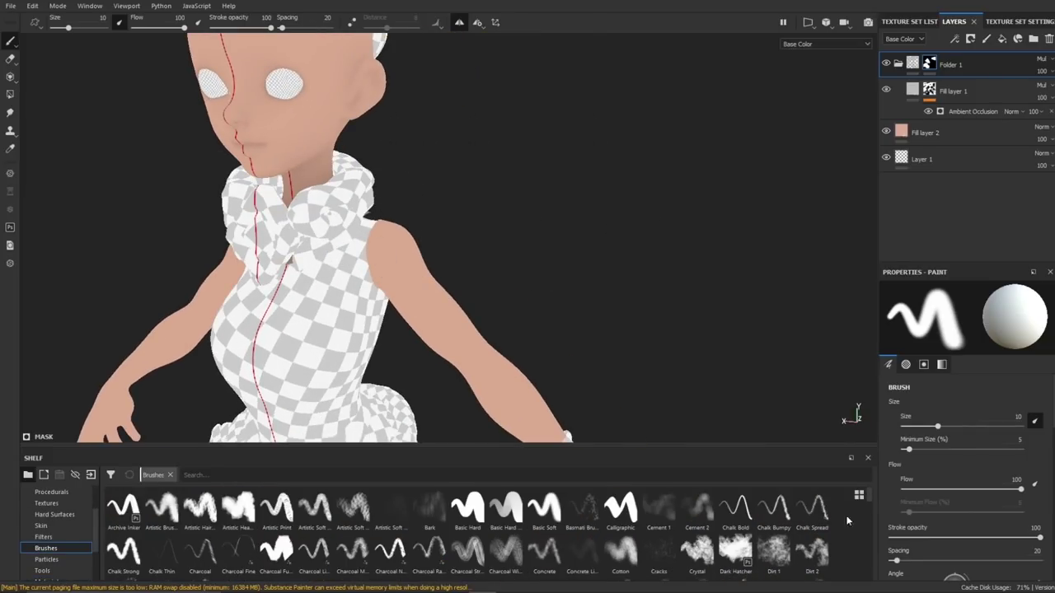
pyautogui.moveTo(868, 503); pyautogui.dragTo(868, 553)
pyautogui.click(812, 554)
pyautogui.keyDown('alt'); pyautogui.moveTo(375, 169); pyautogui.dragTo(446, 168); pyautogui.keyUp('alt')
pyautogui.keyDown('alt'); pyautogui.moveTo(446, 168); pyautogui.dragTo(480, 225, button='middle'); pyautogui.keyUp('alt')
pyautogui.moveTo(184, 28); pyautogui.dragTo(152, 28)
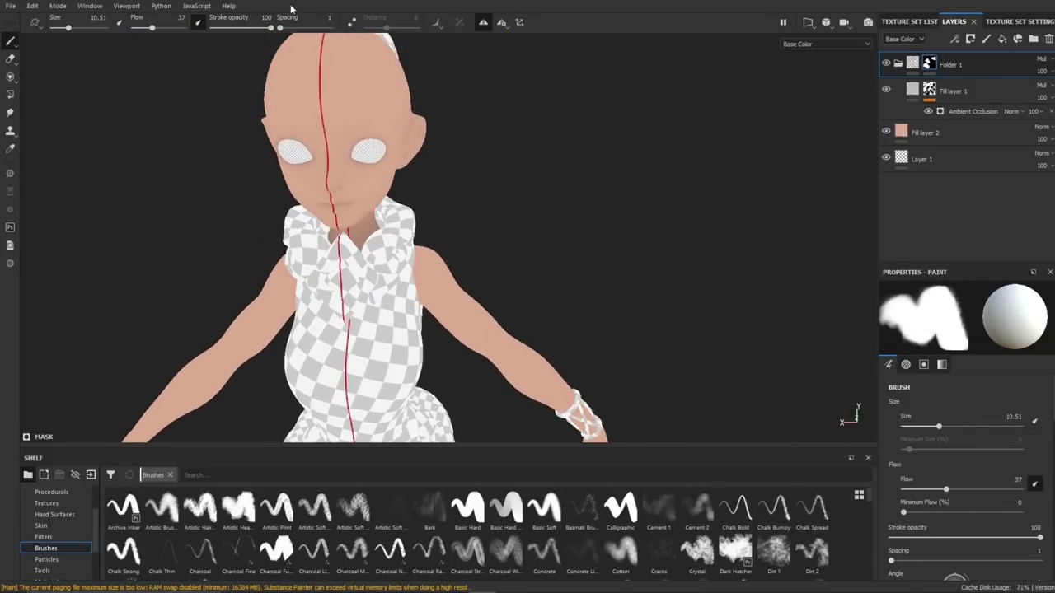
# - Paint Folder 1's mask around the shoulder, reducing the brush size to 2.68 and the stroke opacity to 39
pyautogui.moveTo(423, 259); pyautogui.dragTo(427, 290)
pyautogui.keyDown('alt'); pyautogui.moveTo(502, 239); pyautogui.dragTo(404, 247); pyautogui.keyUp('alt')
pyautogui.keyDown('ctrl'); pyautogui.moveTo(415, 323); pyautogui.dragTo(388, 329, button='right'); pyautogui.keyUp('ctrl')
pyautogui.keyDown('alt'); pyautogui.moveTo(511, 290); pyautogui.dragTo(280, 316); pyautogui.keyUp('alt')
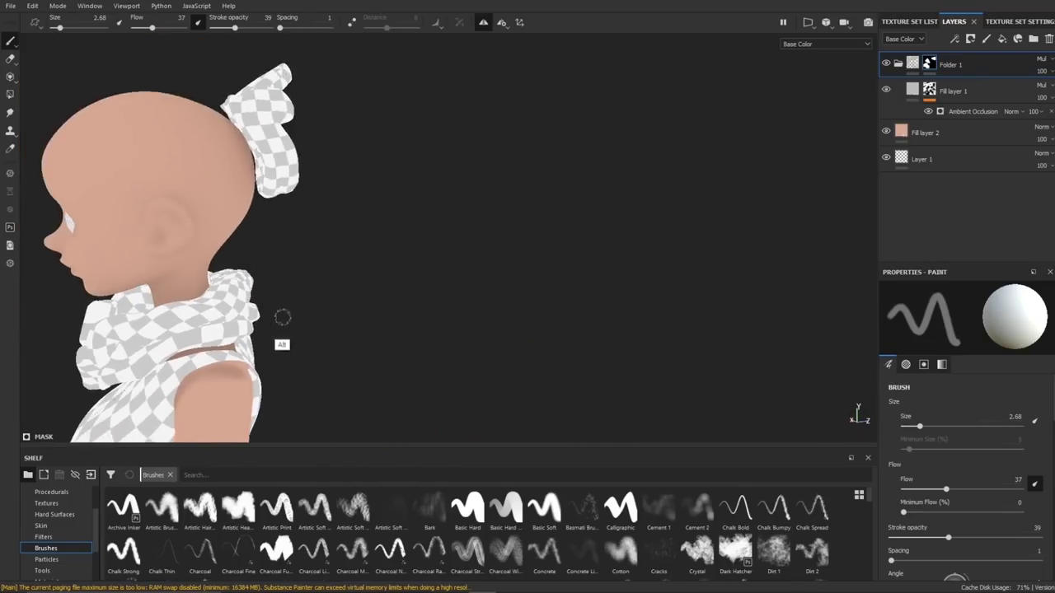
pyautogui.keyDown('alt'); pyautogui.moveTo(280, 315); pyautogui.dragTo(350, 214, button='right'); pyautogui.keyUp('alt')
pyautogui.keyDown('alt'); pyautogui.moveTo(350, 214); pyautogui.dragTo(639, 203); pyautogui.keyUp('alt')
pyautogui.keyDown('ctrl'); pyautogui.moveTo(420, 196); pyautogui.dragTo(436, 196, button='right'); pyautogui.keyUp('ctrl')
pyautogui.moveTo(433, 231)
pyautogui.keyDown('alt'); pyautogui.mouseDown()
pyautogui.moveTo(437, 259)
pyautogui.moveTo(463, 252)
pyautogui.mouseUp(); pyautogui.keyUp('alt')
pyautogui.keyDown('ctrl'); pyautogui.moveTo(530, 285); pyautogui.dragTo(535, 285, button='right'); pyautogui.keyUp('ctrl')
pyautogui.moveTo(538, 287)
pyautogui.keyDown('alt'); pyautogui.mouseDown()
pyautogui.moveTo(631, 252)
pyautogui.moveTo(553, 272)
pyautogui.moveTo(555, 348)
pyautogui.moveTo(535, 329)
pyautogui.moveTo(489, 189)
pyautogui.moveTo(470, 354)
pyautogui.moveTo(528, 239)
pyautogui.mouseUp(); pyautogui.keyUp('alt')
# - Switch to the Eraser with the Cement 2 brush for cleaning up Folder 1's mask
pyautogui.press('e')
pyautogui.moveTo(523, 285)
pyautogui.keyDown('alt'); pyautogui.mouseDown()
pyautogui.moveTo(676, 219)
pyautogui.moveTo(664, 275)
pyautogui.moveTo(595, 286)
pyautogui.moveTo(628, 340)
pyautogui.mouseUp(); pyautogui.keyUp('alt')
pyautogui.press('1')
pyautogui.press('2')
pyautogui.press('1')
pyautogui.press('e')
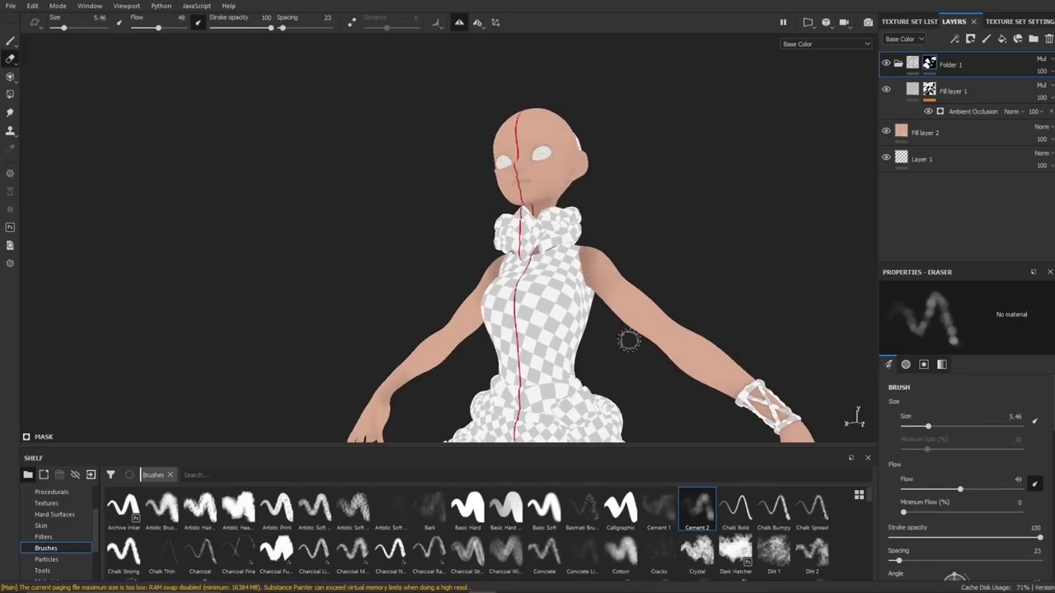
# - Return the viewport to the lit Material view and show the leaves and cape texture sets
pyautogui.press('m')
pyautogui.keyDown('alt'); pyautogui.moveTo(823, 48); pyautogui.dragTo(849, 50); pyautogui.keyUp('alt')
pyautogui.click(1036, 23)
pyautogui.click(953, 23)
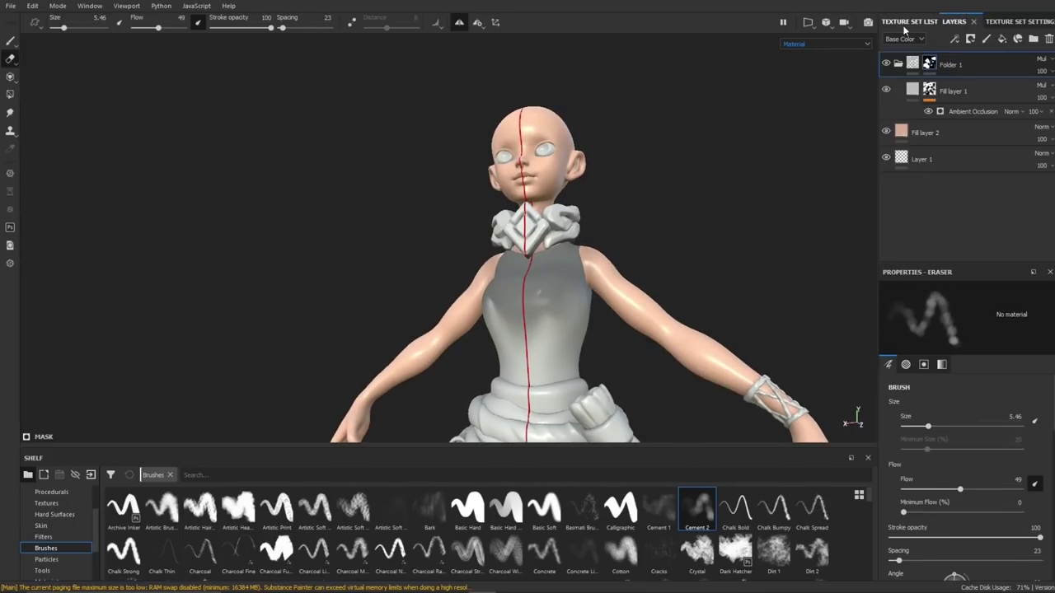
pyautogui.click(905, 23)
pyautogui.click(888, 121)
pyautogui.click(887, 143)
pyautogui.click(888, 120)
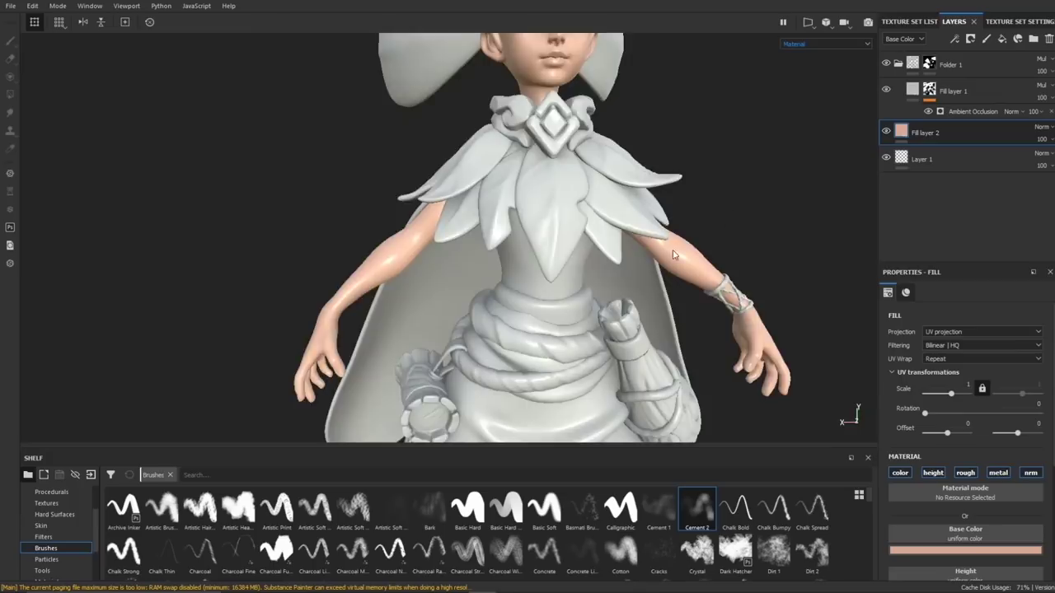
# - Shift Fill layer 2's base color to a pinker skin tone with a hue of about 0.030
pyautogui.click(964, 549)
pyautogui.click(950, 446)
pyautogui.click(1023, 522)
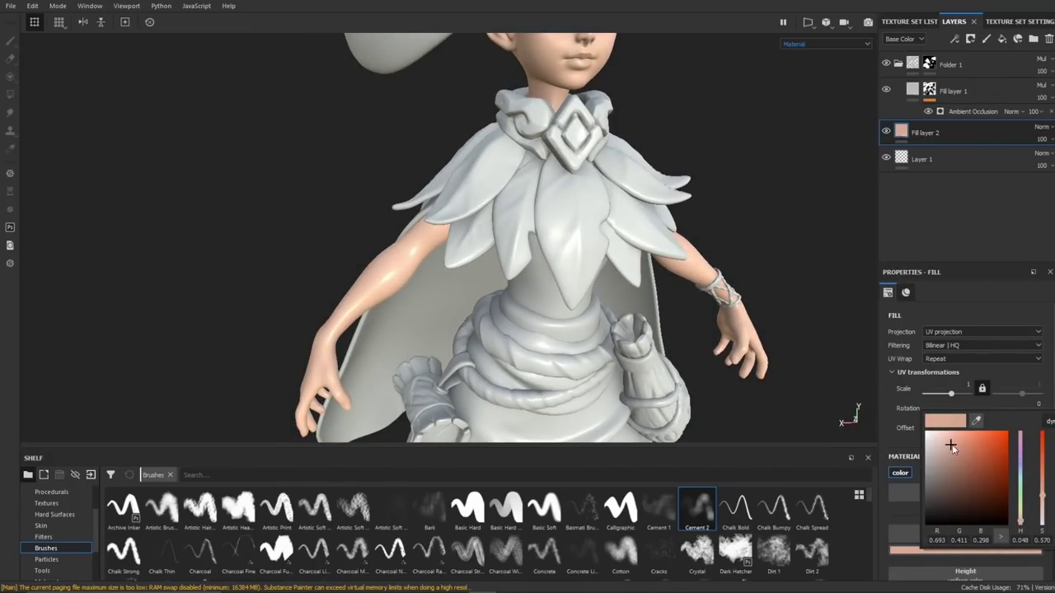
pyautogui.keyDown('alt'); pyautogui.moveTo(676, 215); pyautogui.dragTo(643, 182); pyautogui.keyUp('alt')
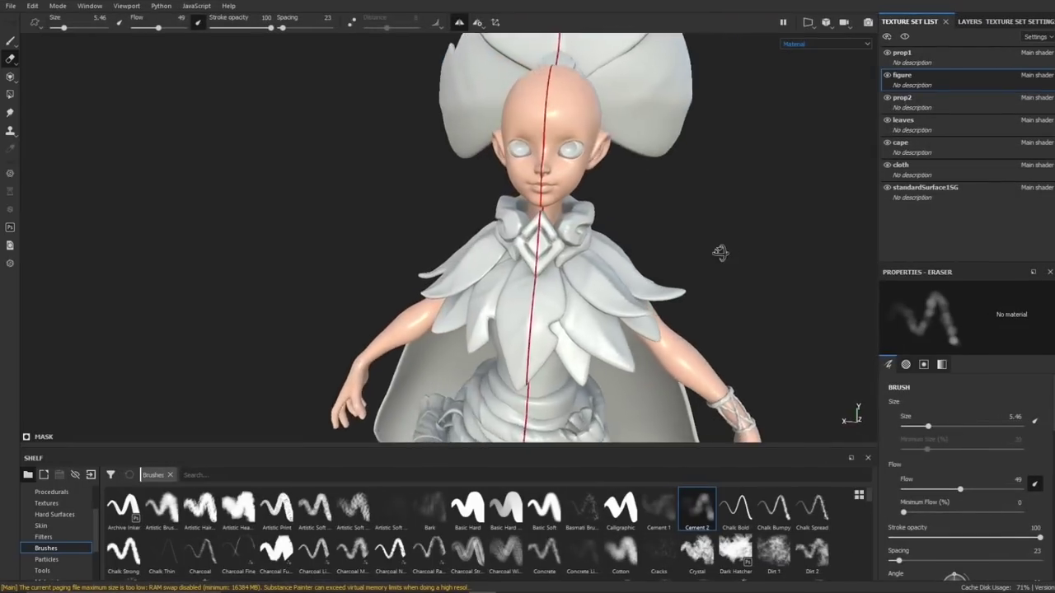
pyautogui.keyDown('alt'); pyautogui.moveTo(720, 252); pyautogui.dragTo(629, 222); pyautogui.keyUp('alt')
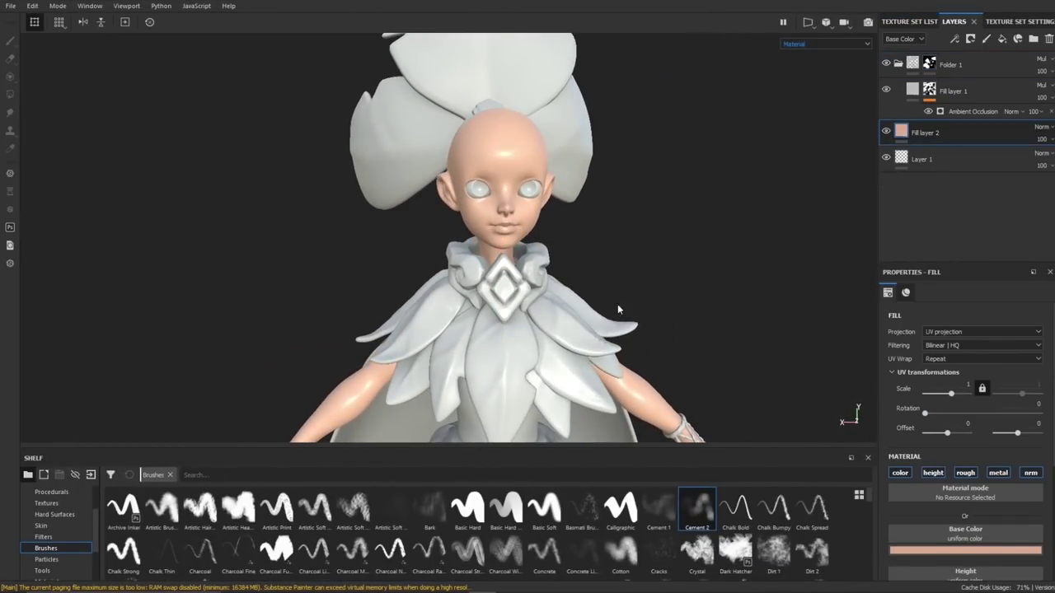
pyautogui.keyDown('alt'); pyautogui.moveTo(617, 309); pyautogui.dragTo(693, 348, button='middle'); pyautogui.keyUp('alt')
pyautogui.keyDown('alt'); pyautogui.moveTo(693, 348); pyautogui.dragTo(753, 254); pyautogui.keyUp('alt')
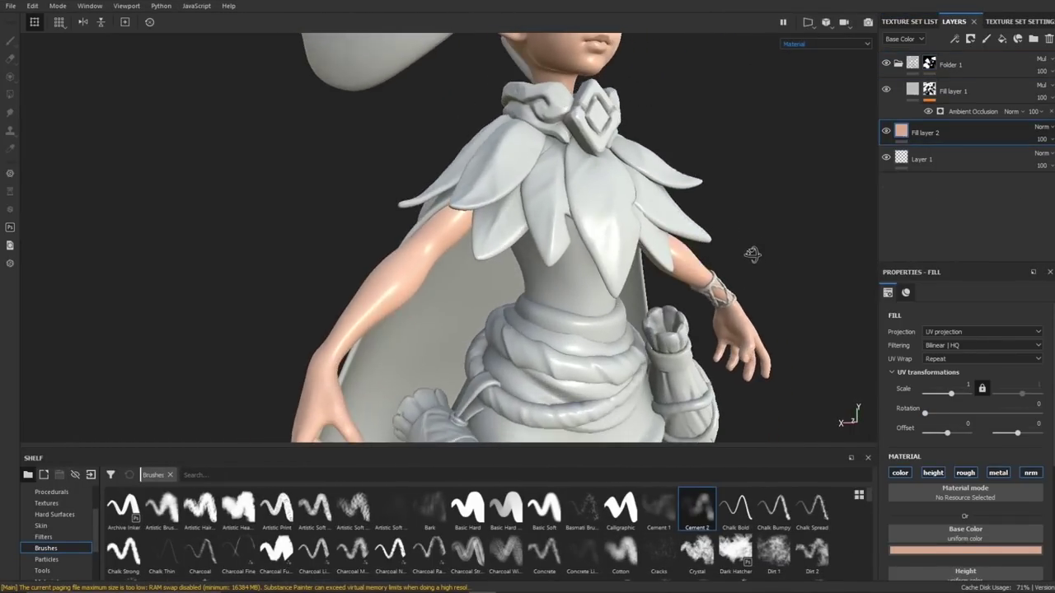
pyautogui.click(978, 549)
pyautogui.moveTo(952, 445); pyautogui.dragTo(952, 443)
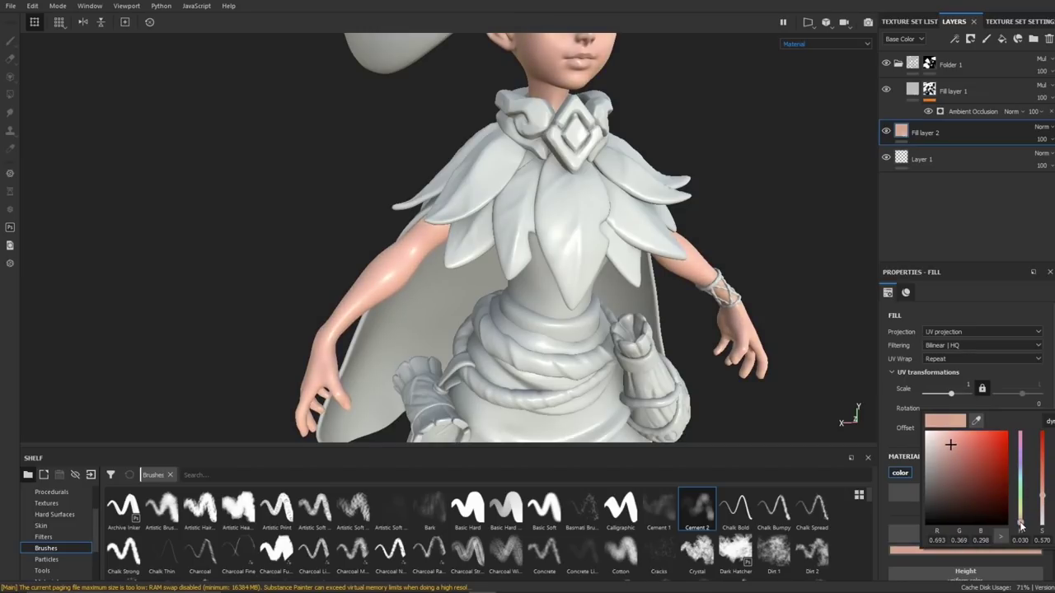
# - Set Fill layer 1's base color to a muted pink to tint the ambient occlusion shading
pyautogui.click(907, 91)
pyautogui.click(938, 520)
pyautogui.click(945, 456)
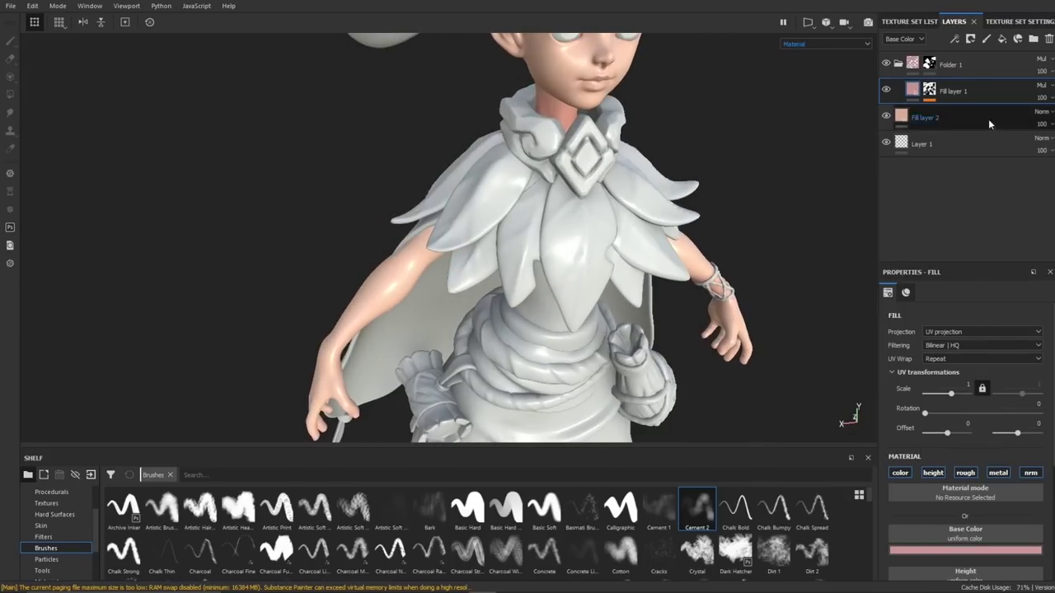
# - Apply the Human Cheek Skin material from the shelf's Materials category to Fill layer 2
pyautogui.click(981, 118)
pyautogui.scroll(-5, 964, 531)
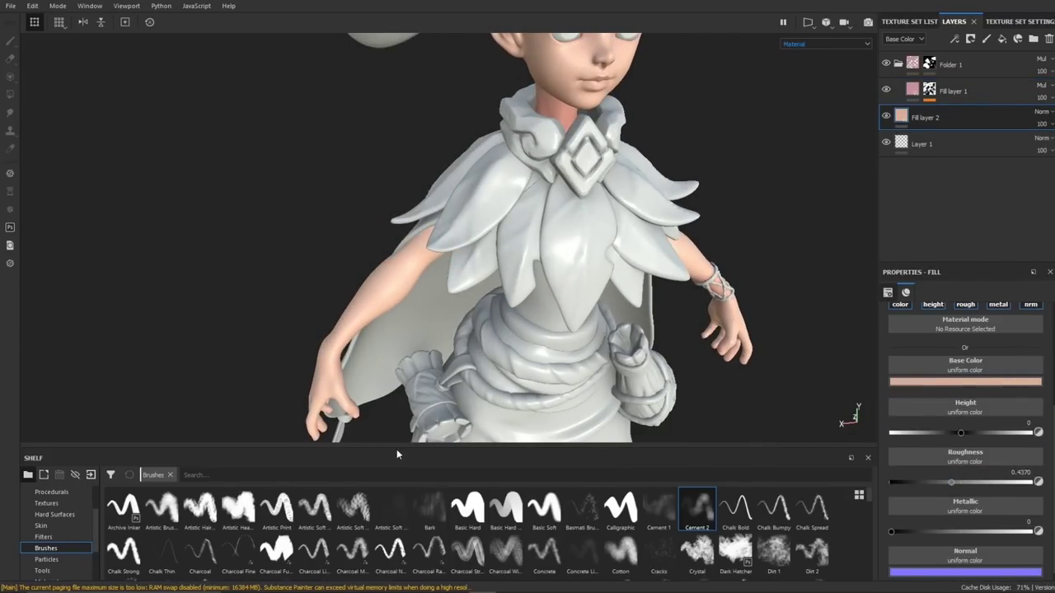
pyautogui.click(47, 525)
pyautogui.scroll(-5, 363, 536)
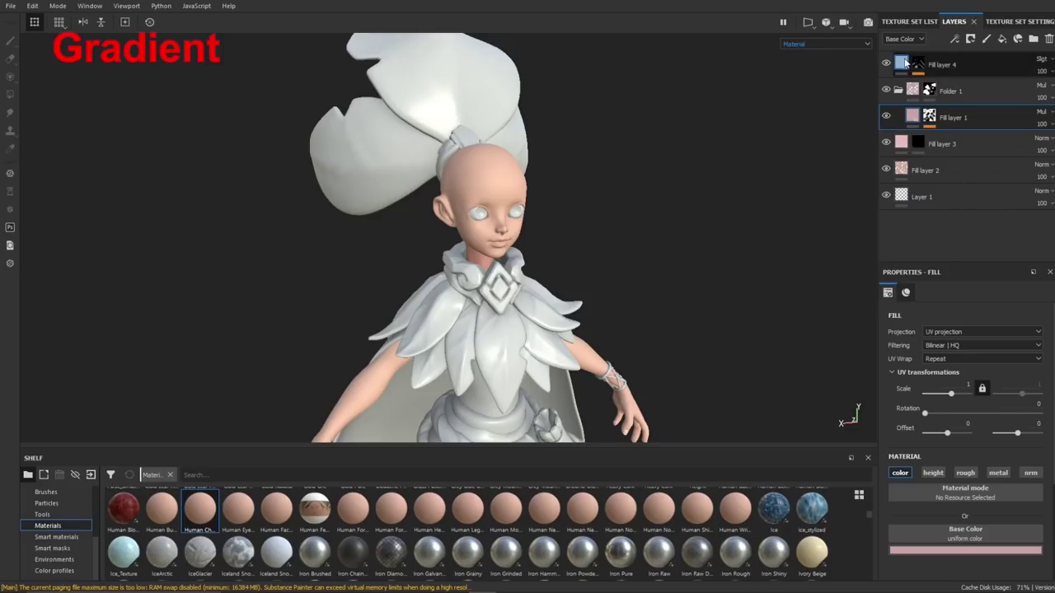
# - Set the base color of Fill layer 4, above the ambient occlusion folder, to a pale peach
pyautogui.click(906, 62)
pyautogui.click(938, 550)
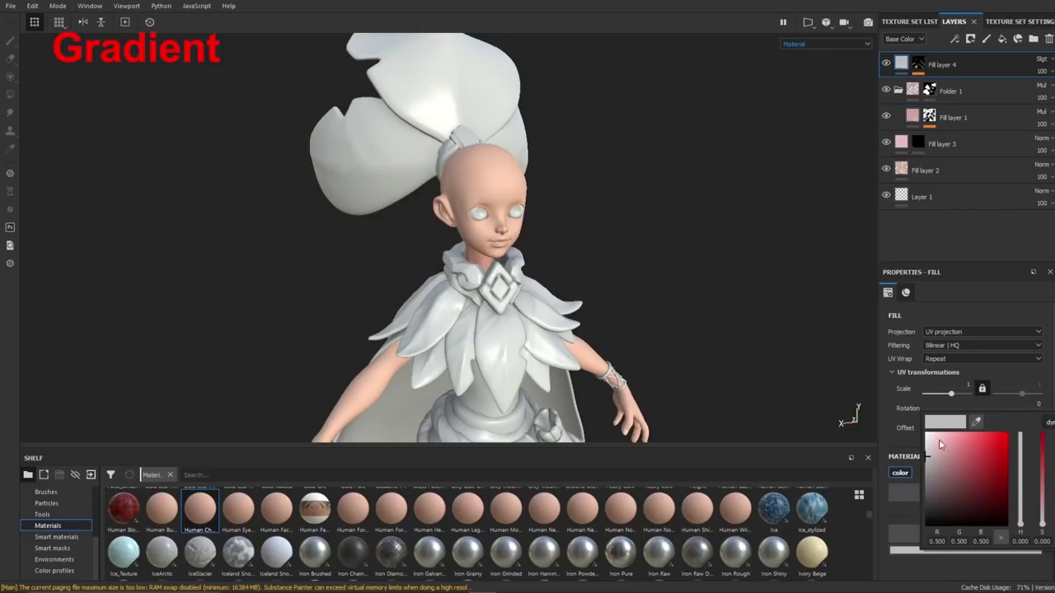
pyautogui.moveTo(1022, 525); pyautogui.dragTo(1021, 520)
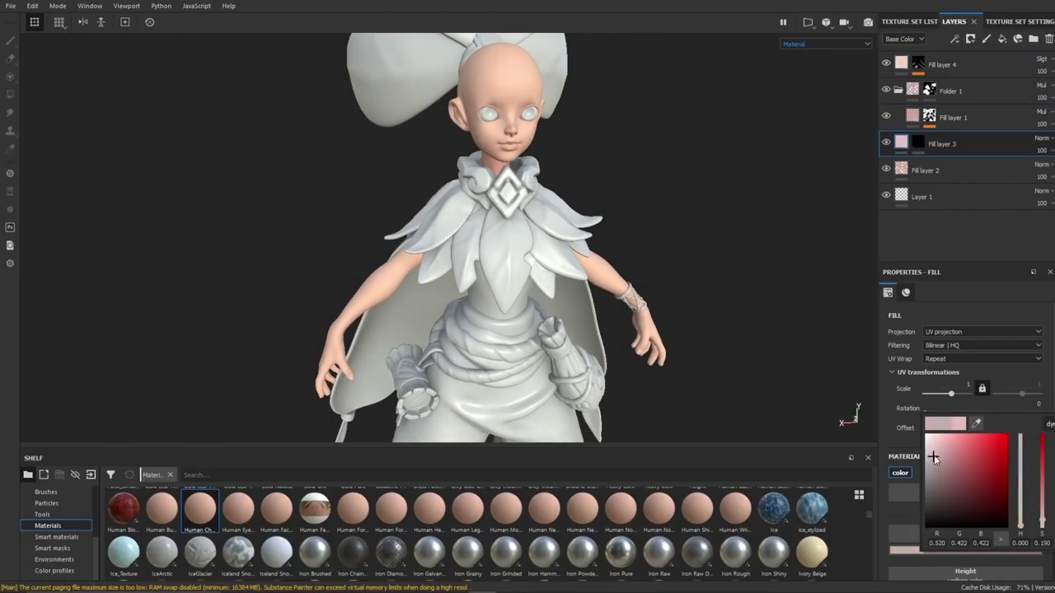
# - Set Fill layer 3's base color to a light pink and its roughness to about 0.374
pyautogui.moveTo(933, 458); pyautogui.dragTo(941, 453)
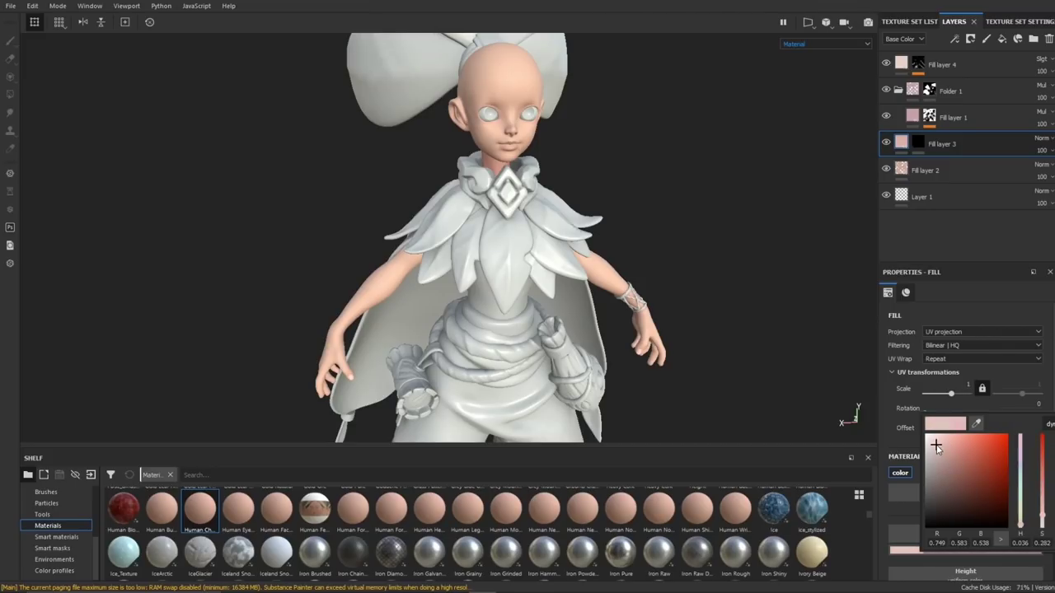
pyautogui.scroll(-3, 1013, 341)
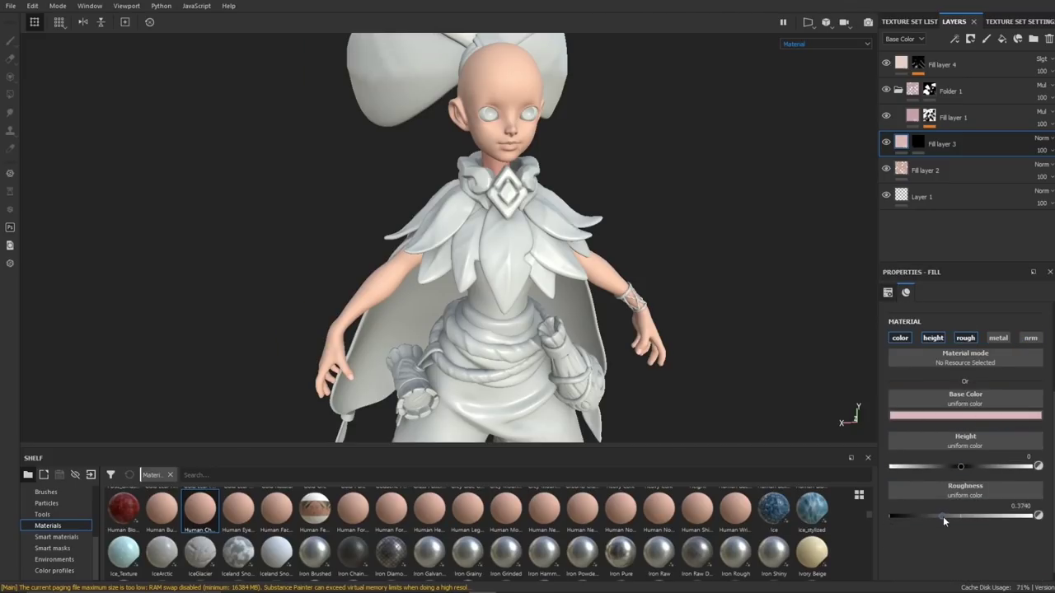
pyautogui.keyDown('alt'); pyautogui.moveTo(808, 294); pyautogui.dragTo(737, 242); pyautogui.keyUp('alt')
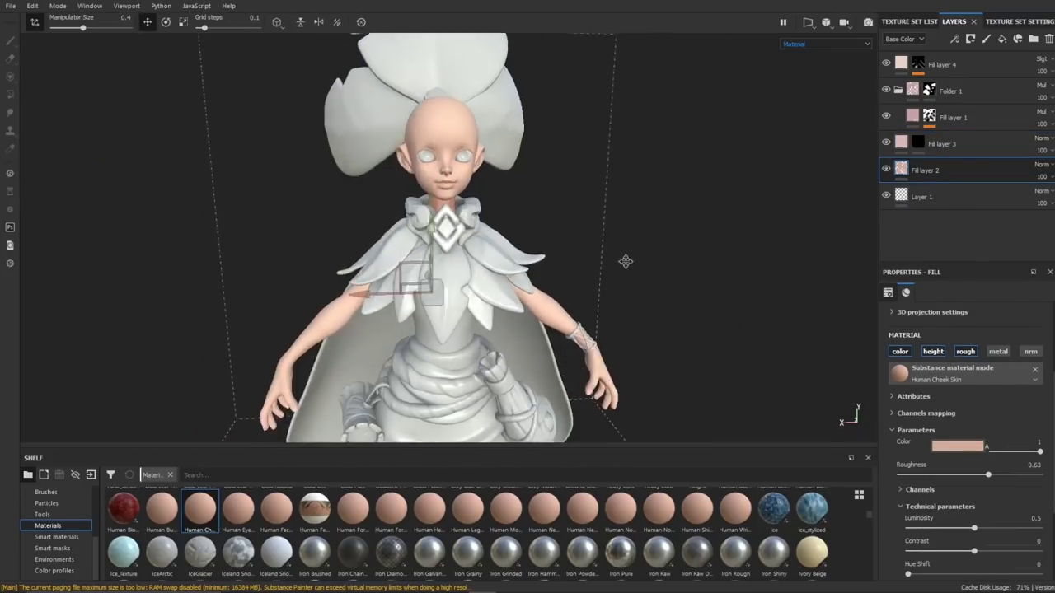
# - Rename Fill layer 4 as lighting and Folder 1 as ao, and add a fill layer masked by a 3D Linear Gradient generator
pyautogui.click(948, 65)
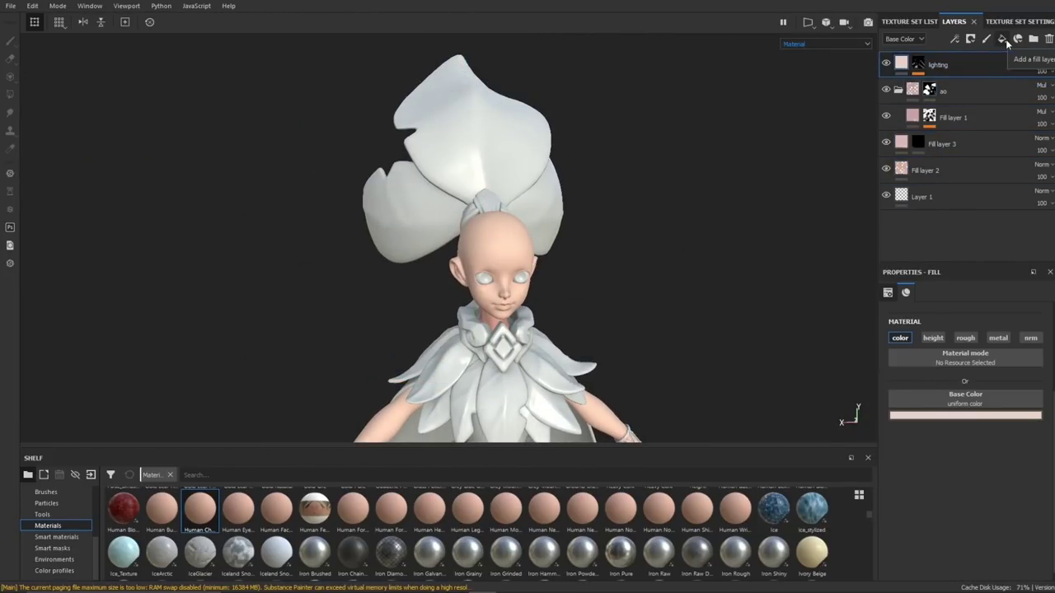
pyautogui.click(1002, 41)
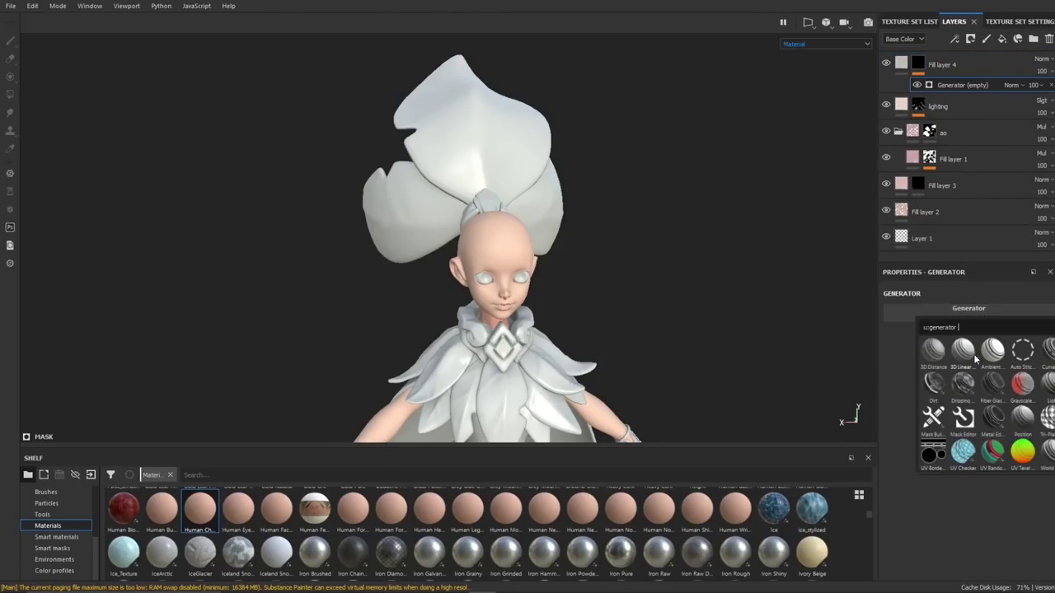
pyautogui.click(924, 347)
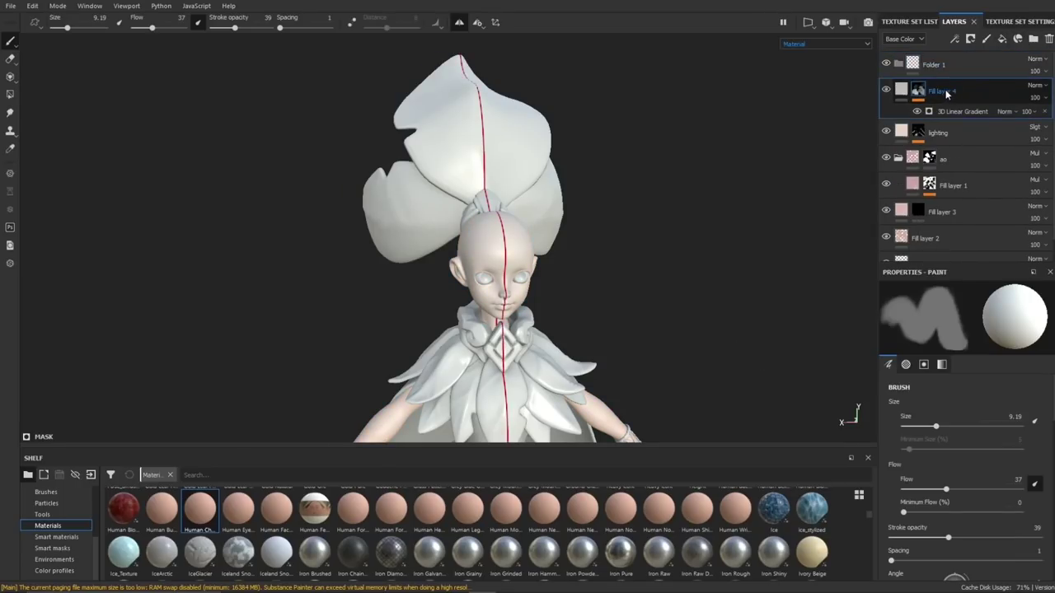
# - Place the gradient fill layer in a folder with a black mask and reveal the head's skin mesh with Polygon Fill
pyautogui.click(1033, 38)
pyautogui.press('4')
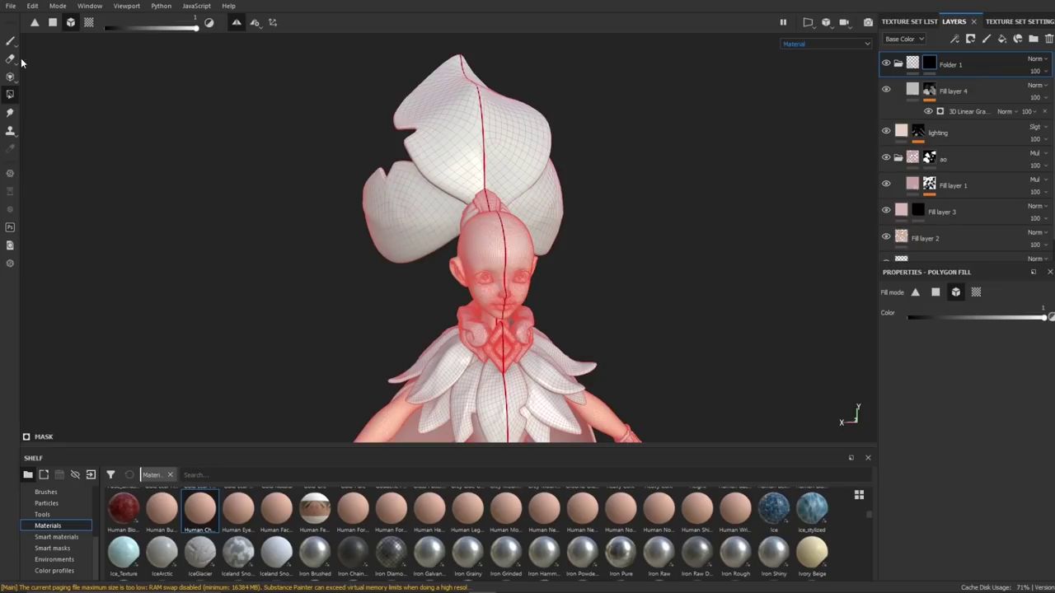
# - Set the gradient's folder to Multiply and invert the 3D Linear Gradient, lowering its balance to about 0.34 and raising the contrast
pyautogui.click(969, 111)
pyautogui.click(993, 361)
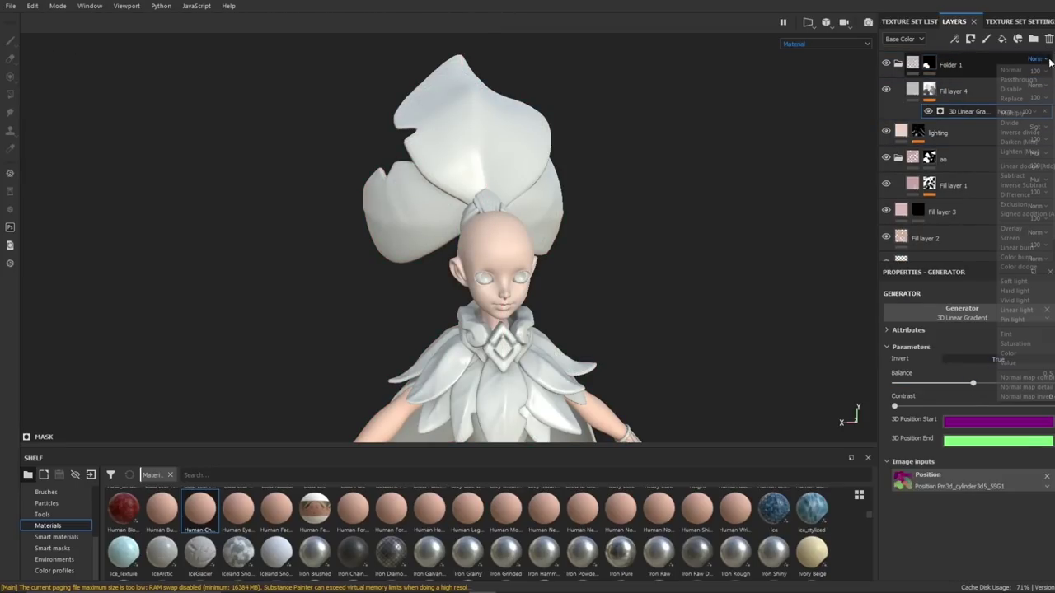
pyautogui.moveTo(973, 383); pyautogui.dragTo(1007, 383)
pyautogui.moveTo(894, 406)
pyautogui.mouseDown()
pyautogui.moveTo(1045, 407)
pyautogui.moveTo(1019, 407)
pyautogui.mouseUp()
pyautogui.moveTo(1007, 383)
pyautogui.mouseDown()
pyautogui.moveTo(940, 385)
pyautogui.moveTo(948, 385)
pyautogui.mouseUp()
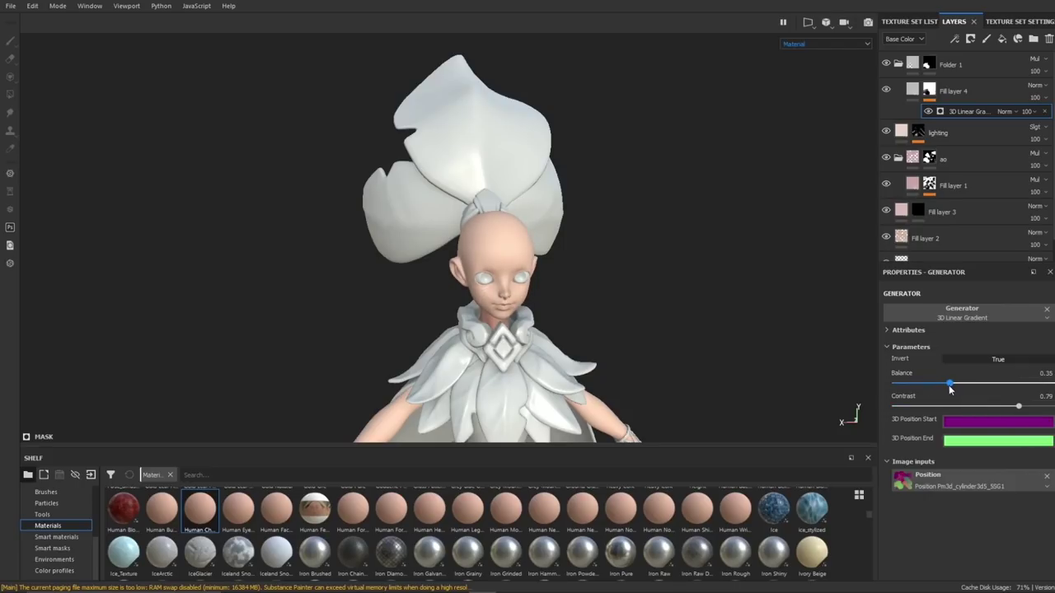
pyautogui.moveTo(1028, 409); pyautogui.dragTo(1012, 410)
pyautogui.moveTo(948, 385); pyautogui.dragTo(944, 384)
# - Limit Fill layer 4 to the color channel and set its base color to a warm peach pink
pyautogui.click(916, 94)
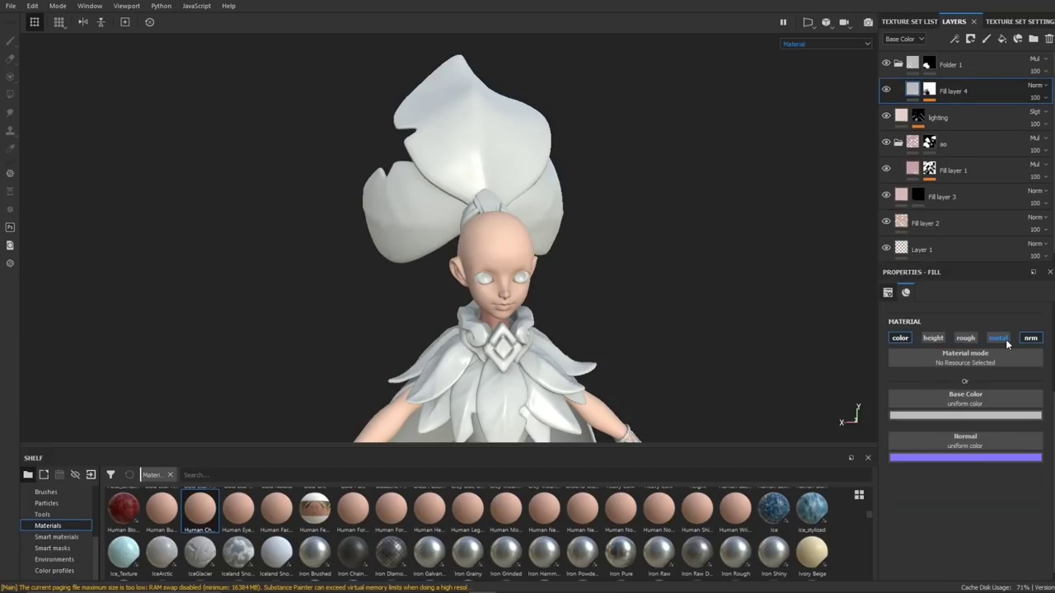
pyautogui.click(965, 415)
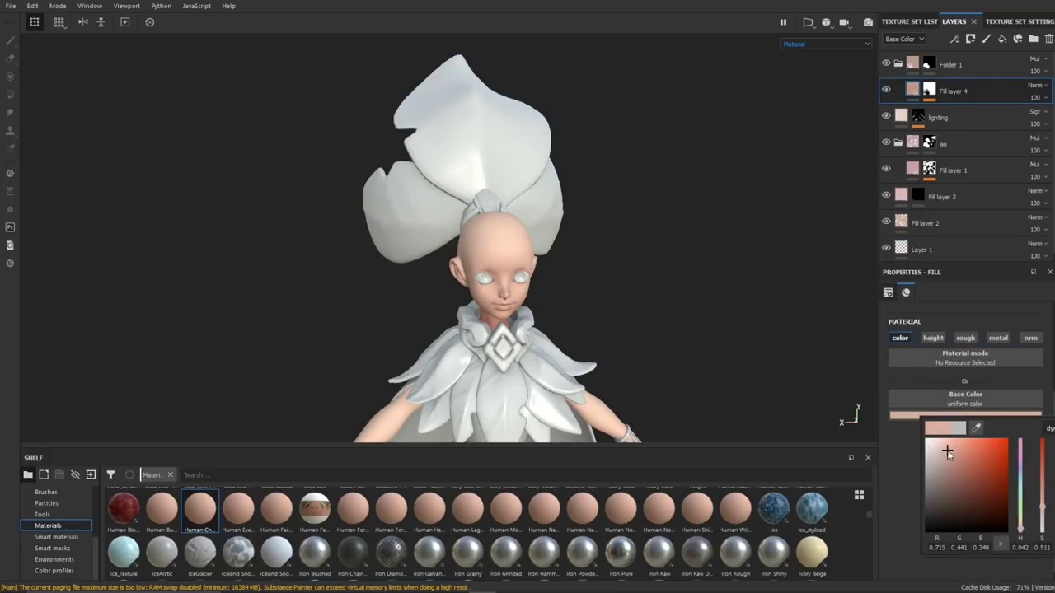
# - Refine the 3D Linear Gradient on Fill layer 4's mask to balance 0.38 and contrast 0.81
pyautogui.click(929, 91)
pyautogui.click(963, 113)
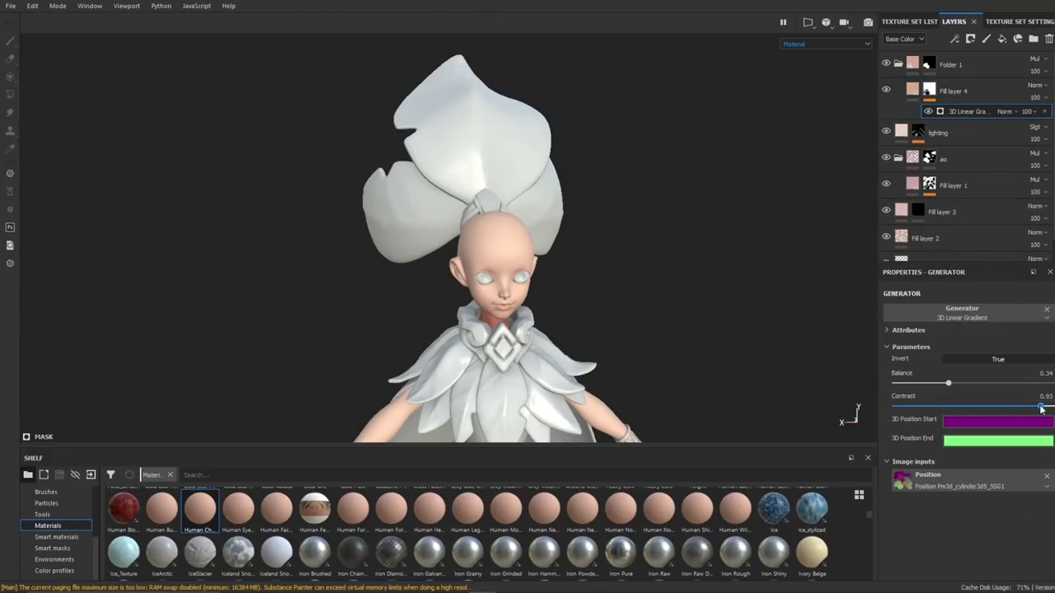
pyautogui.moveTo(950, 386); pyautogui.dragTo(950, 387)
pyautogui.keyDown('alt'); pyautogui.moveTo(585, 296); pyautogui.dragTo(659, 291); pyautogui.keyUp('alt')
pyautogui.keyDown('alt'); pyautogui.moveTo(659, 291); pyautogui.dragTo(728, 288, button='right'); pyautogui.keyUp('alt')
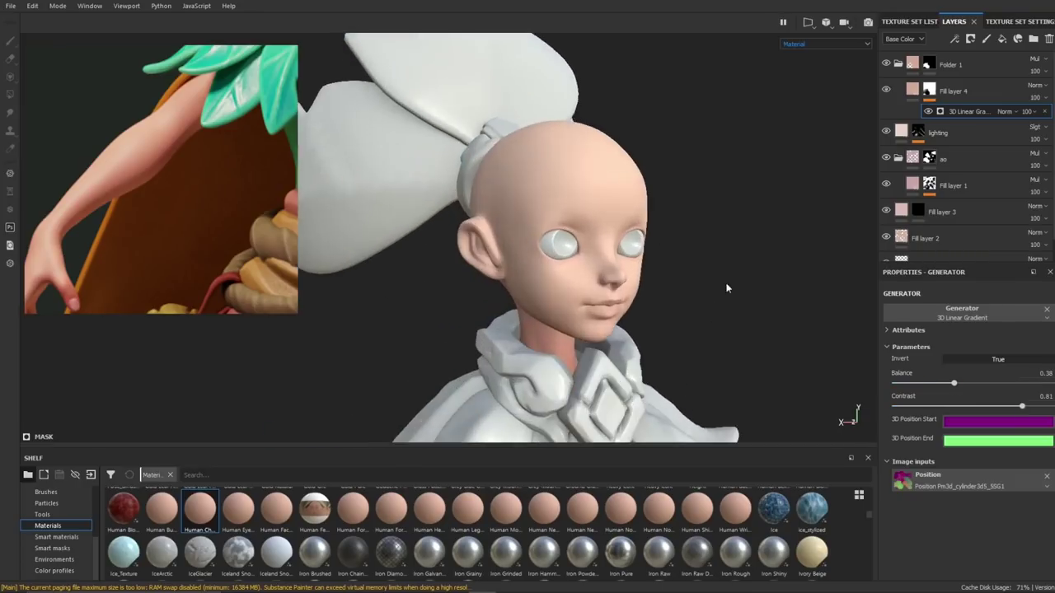
pyautogui.keyDown('alt'); pyautogui.moveTo(728, 288); pyautogui.dragTo(747, 247); pyautogui.keyUp('alt')
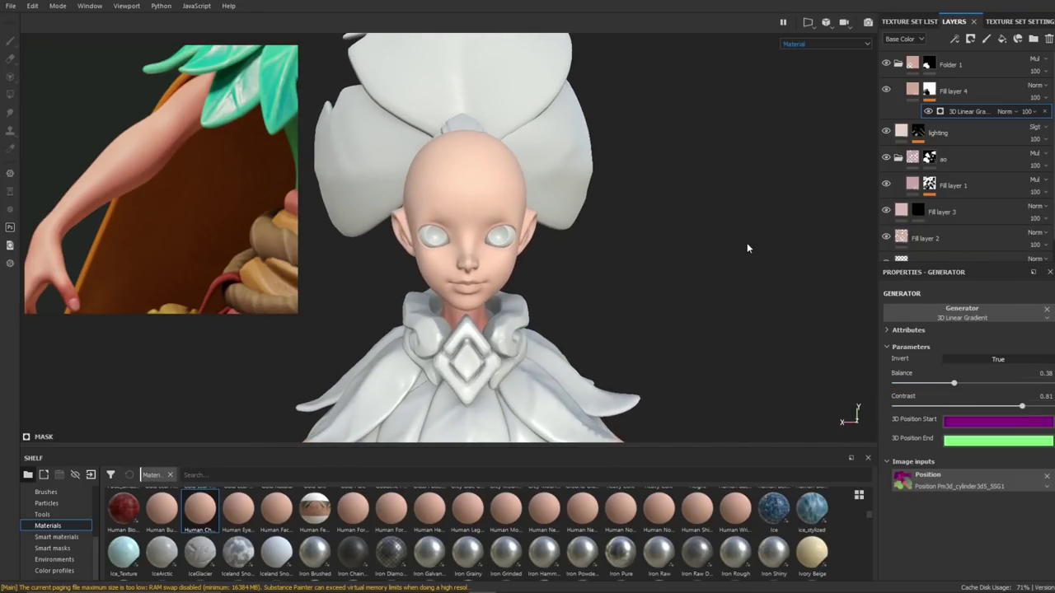
# - Add a fill layer with a black mask above the gradient folder
pyautogui.click(981, 73)
pyautogui.click(1003, 38)
pyautogui.rightClick(931, 63)
pyautogui.click(950, 83)
# - Rename the folder holding the 3D Linear Gradient layer as gradient
pyautogui.click(952, 89)
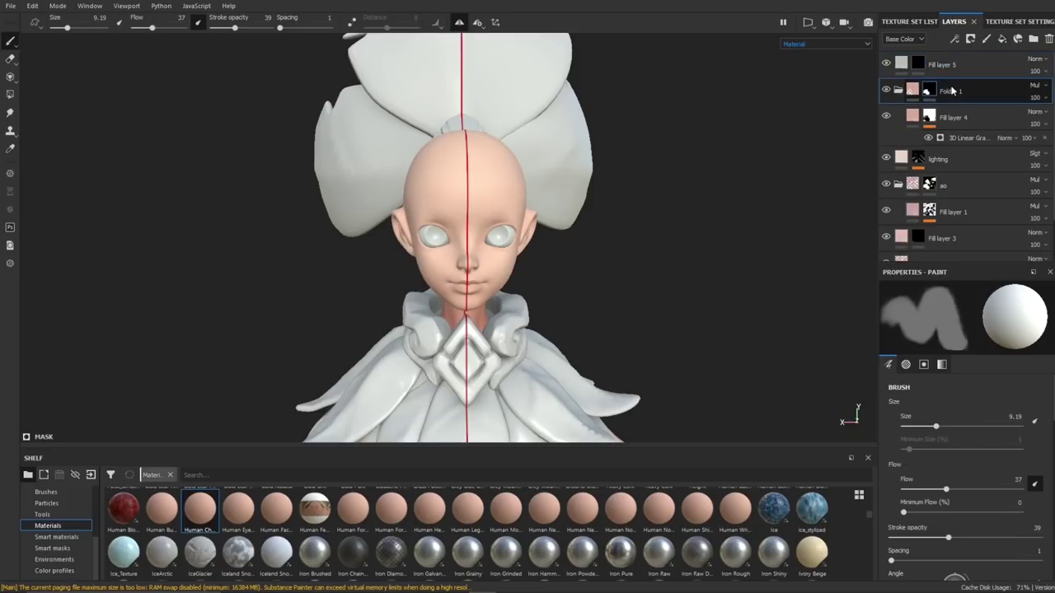
pyautogui.write('gradient')
# - Try the top fill layer as a Multiply layer named value without its mask, and delete the layer
pyautogui.click(940, 66)
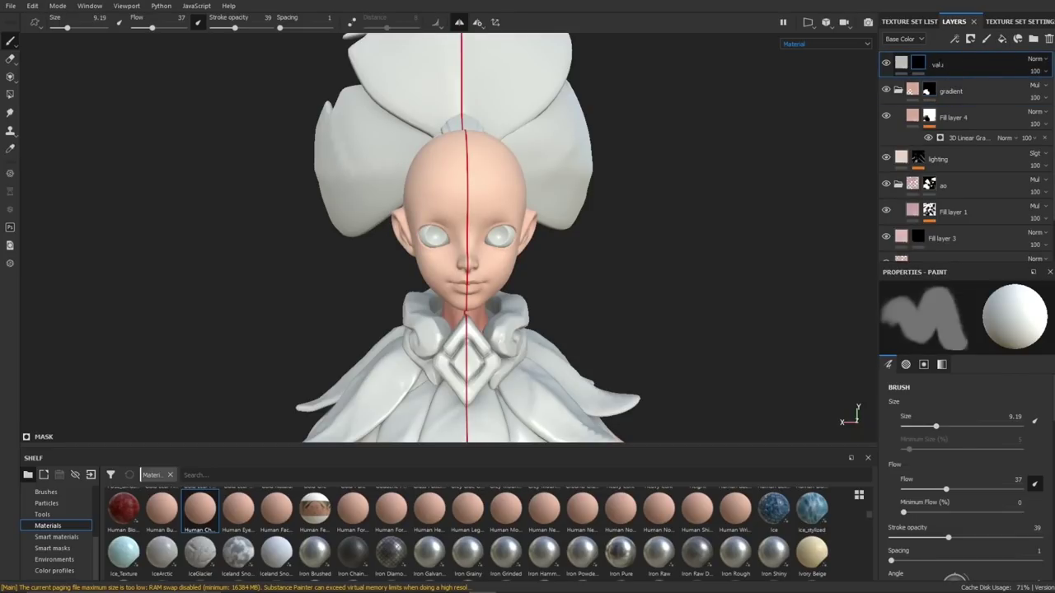
pyautogui.click(1038, 62)
pyautogui.click(1019, 114)
pyautogui.rightClick(916, 62)
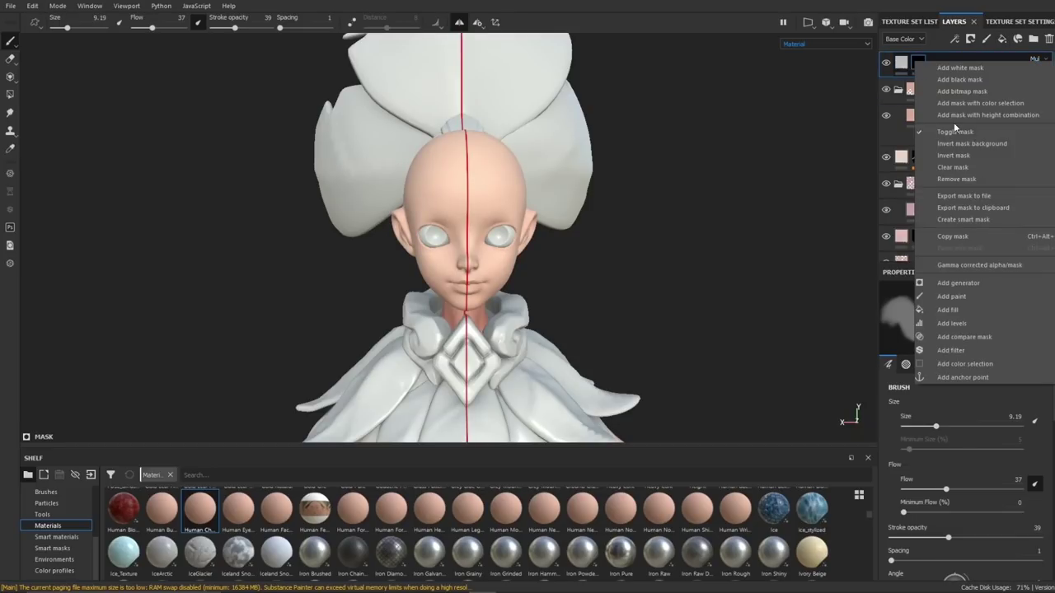
pyautogui.click(959, 179)
pyautogui.rightClick(903, 59)
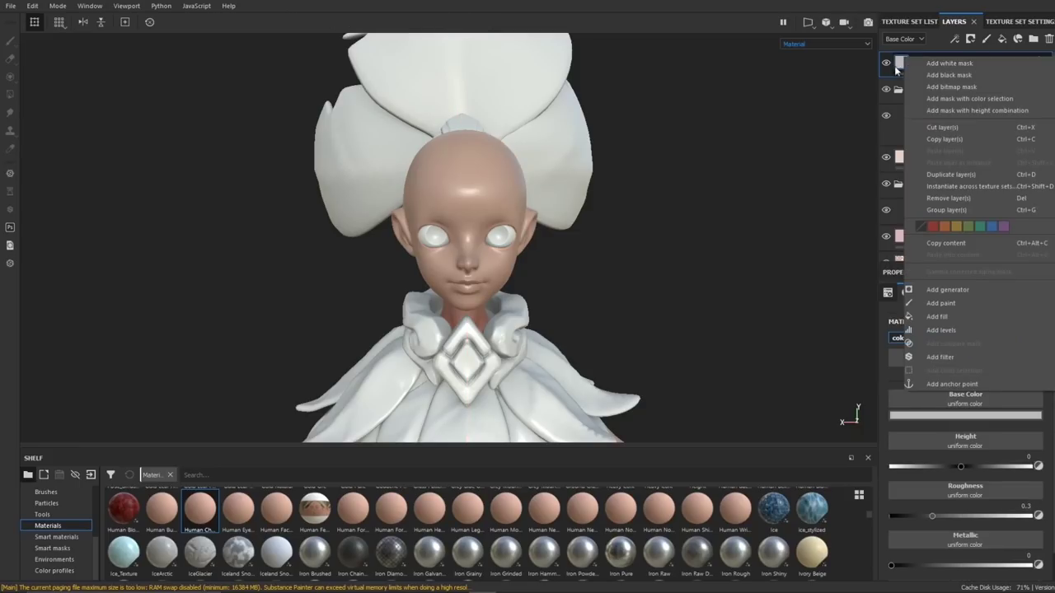
pyautogui.click(940, 303)
pyautogui.click(975, 72)
pyautogui.press('Delete')
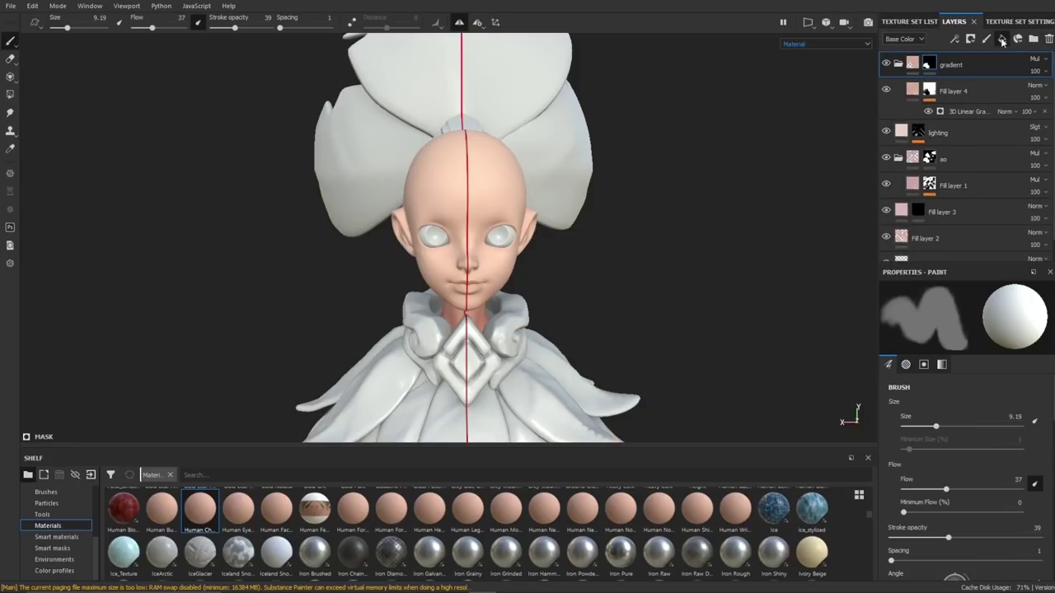
pyautogui.click(1002, 39)
pyautogui.rightClick(906, 58)
pyautogui.click(891, 63)
pyautogui.press('Delete')
# - Add a paint layer named value in Multiply mode above the gradient folder and reduce the brush size to 1.86
pyautogui.click(989, 41)
pyautogui.rightClick(903, 63)
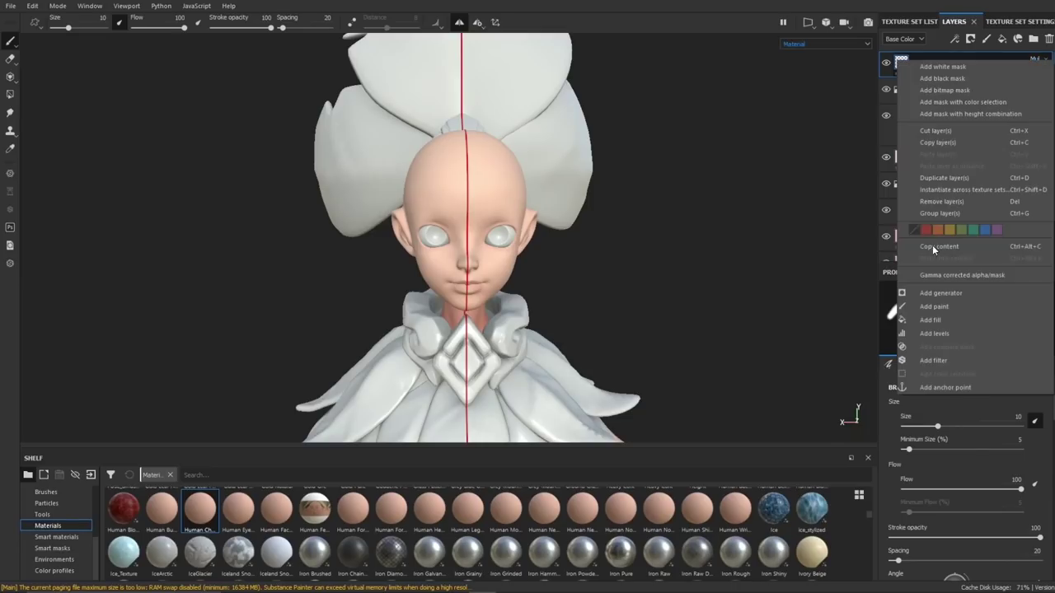
pyautogui.click(940, 78)
pyautogui.keyDown('ctrl'); pyautogui.moveTo(612, 230); pyautogui.dragTo(584, 221, button='right'); pyautogui.keyUp('ctrl')
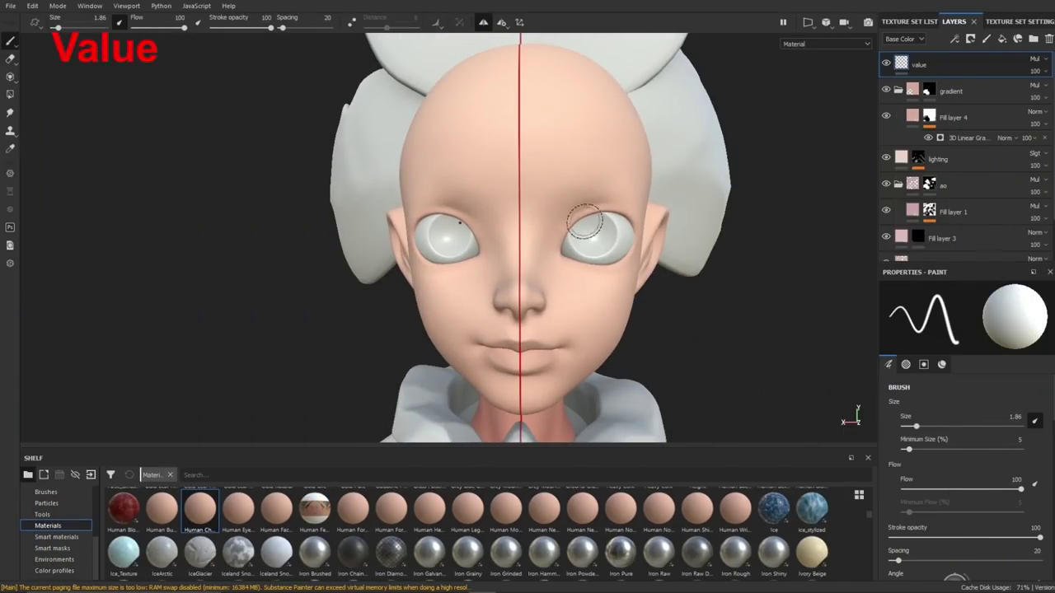
# - Set a colour-only pale pink paint and choose a Kyle's Real brush at size 1.09 for the value layer
pyautogui.scroll(-10, 963, 478)
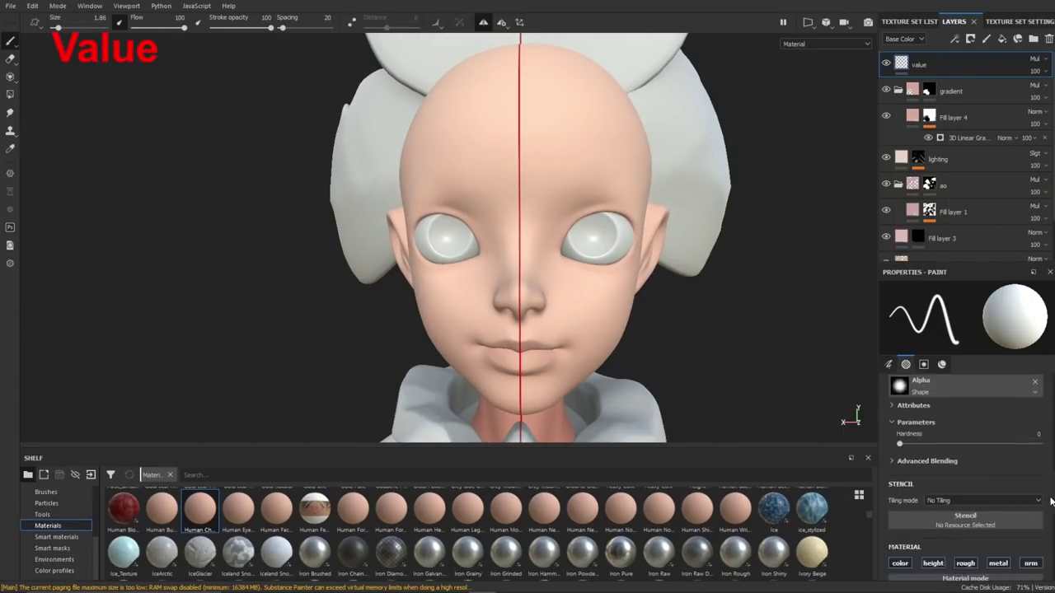
pyautogui.click(961, 509)
pyautogui.click(950, 404)
pyautogui.click(46, 492)
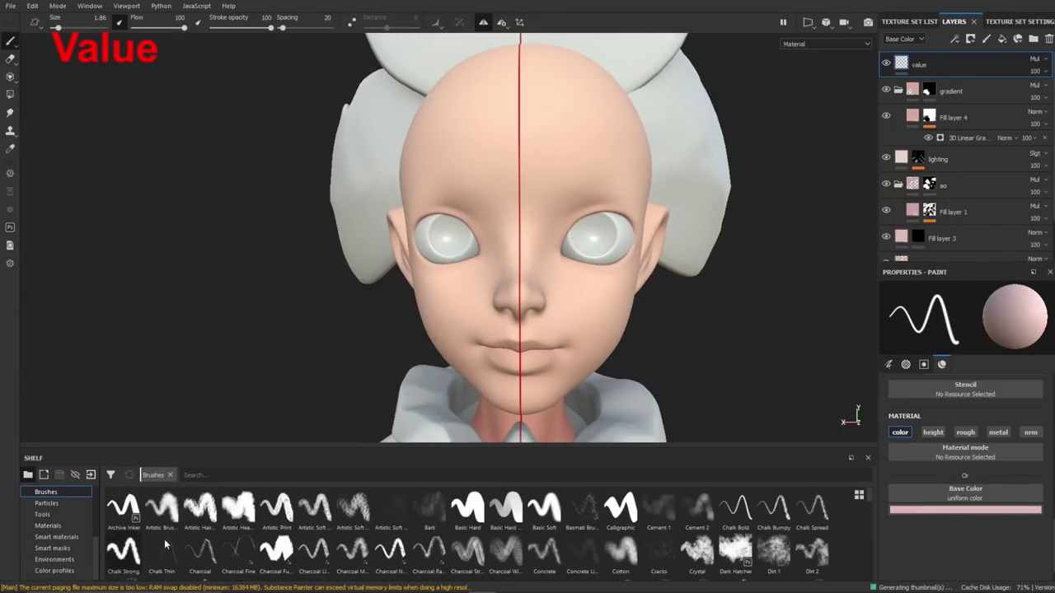
pyautogui.click(773, 544)
pyautogui.moveTo(868, 495)
pyautogui.mouseDown()
pyautogui.moveTo(868, 539)
pyautogui.moveTo(868, 493)
pyautogui.mouseUp()
pyautogui.keyDown('alt'); pyautogui.moveTo(569, 223); pyautogui.dragTo(564, 285); pyautogui.keyUp('alt')
pyautogui.keyDown('ctrl'); pyautogui.moveTo(610, 285); pyautogui.dragTo(562, 285, button='right'); pyautogui.keyUp('ctrl')
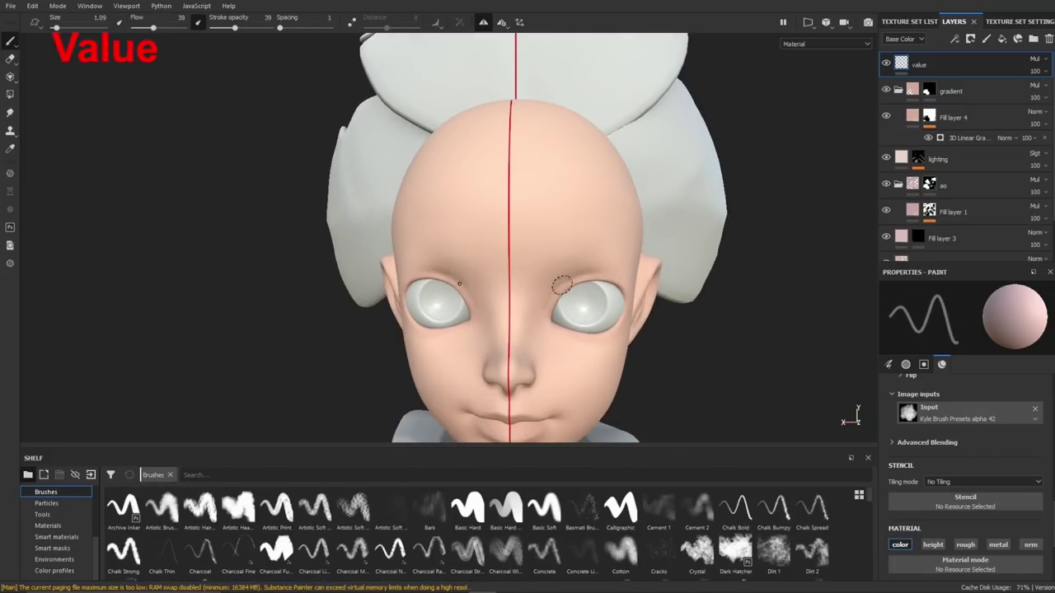
# - Paint stronger pink shading around the upper eyelids and inner eye corners on the value layer
pyautogui.moveTo(582, 277); pyautogui.dragTo(604, 269)
pyautogui.scroll(-4, 964, 487)
pyautogui.click(965, 495)
pyautogui.click(935, 395)
pyautogui.keyDown('ctrl'); pyautogui.moveTo(593, 290); pyautogui.dragTo(600, 290, button='right'); pyautogui.keyUp('ctrl')
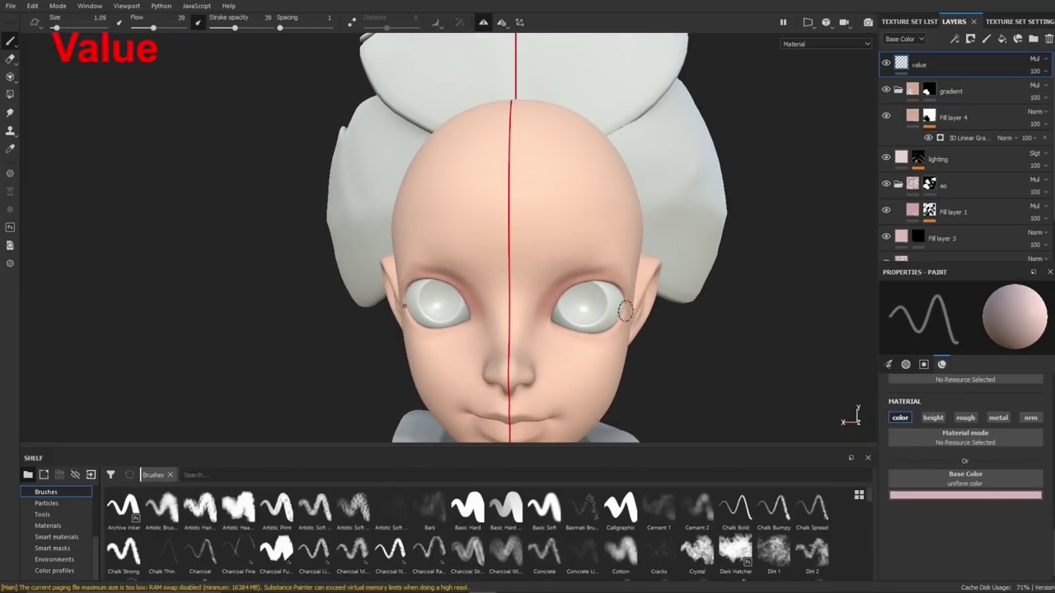
pyautogui.keyDown('alt'); pyautogui.moveTo(624, 306); pyautogui.dragTo(568, 285); pyautogui.keyUp('alt')
pyautogui.moveTo(551, 305)
pyautogui.mouseDown()
pyautogui.moveTo(544, 336)
pyautogui.moveTo(635, 361)
pyautogui.moveTo(437, 242)
pyautogui.mouseUp()
# - Blend the pink shading around the eyelids with the Eraser and Smudge tools
pyautogui.press('e')
pyautogui.press('1')
pyautogui.moveTo(464, 190)
pyautogui.keyDown('alt'); pyautogui.mouseDown()
pyautogui.moveTo(611, 272)
pyautogui.moveTo(587, 308)
pyautogui.moveTo(657, 292)
pyautogui.mouseUp(); pyautogui.keyUp('alt')
pyautogui.press('2')
pyautogui.press('5')
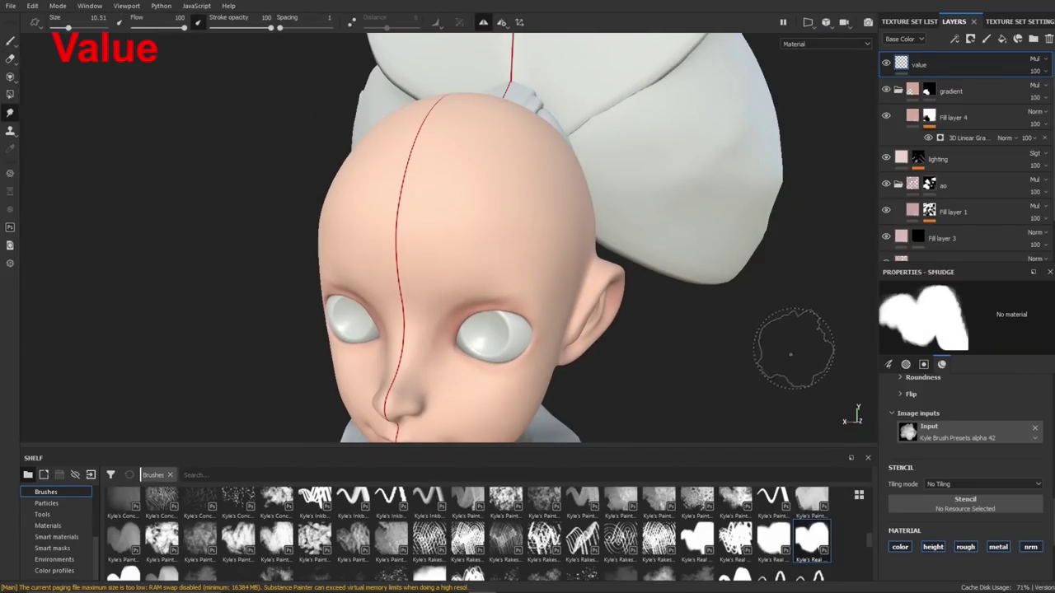
pyautogui.press('1')
pyautogui.keyDown('alt'); pyautogui.moveTo(474, 318); pyautogui.dragTo(561, 336); pyautogui.keyUp('alt')
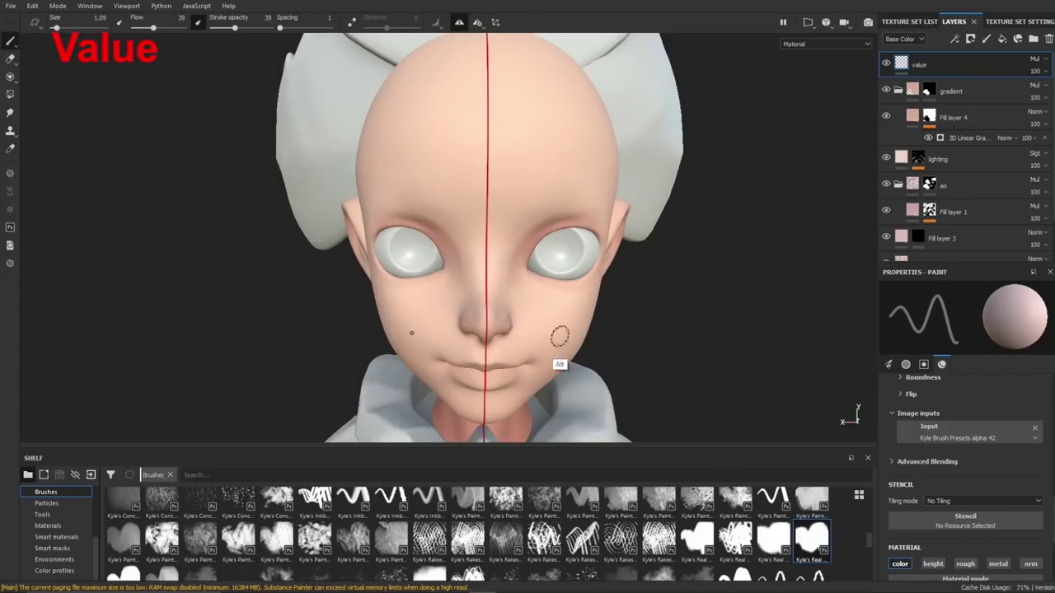
# - Paint and trim shading around the mouth, chin and jaw, and display only the base colour in the viewport
pyautogui.press('2')
pyautogui.press('1')
pyautogui.keyDown('alt'); pyautogui.moveTo(478, 391); pyautogui.dragTo(486, 354); pyautogui.keyUp('alt')
pyautogui.moveTo(515, 404)
pyautogui.mouseDown()
pyautogui.moveTo(487, 407)
pyautogui.moveTo(544, 395)
pyautogui.moveTo(577, 255)
pyautogui.mouseUp()
pyautogui.press('2')
pyautogui.press('1')
pyautogui.press('c')
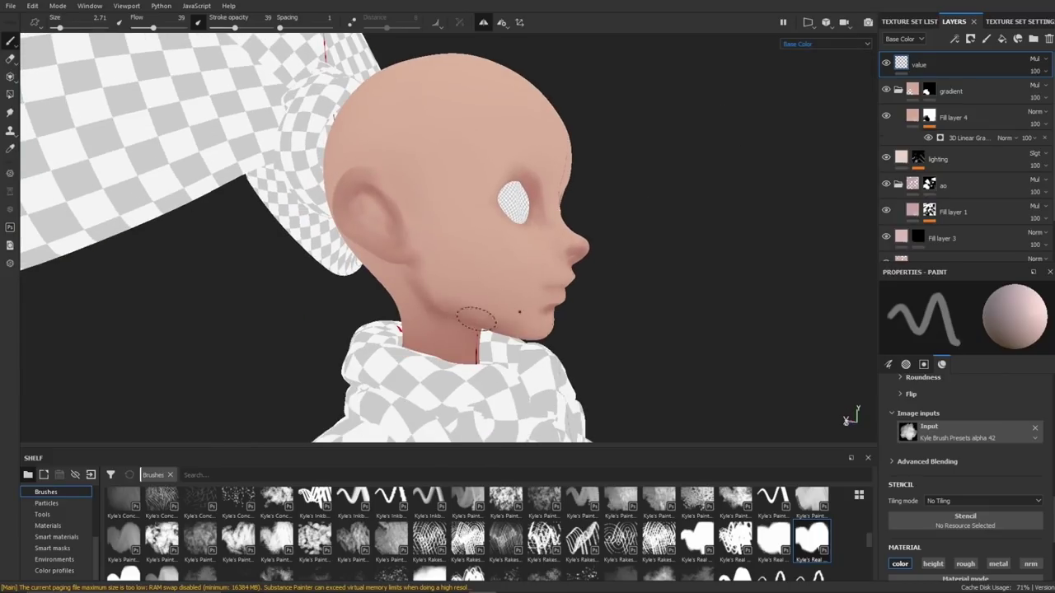
# - Smudge and erase the value shading along the jawline and around the mouth to soften its edges
pyautogui.press('2')
pyautogui.press('5')
pyautogui.keyDown('alt'); pyautogui.moveTo(417, 267); pyautogui.dragTo(449, 285); pyautogui.keyUp('alt')
pyautogui.moveTo(394, 303)
pyautogui.keyDown('alt'); pyautogui.mouseDown()
pyautogui.moveTo(534, 318)
pyautogui.moveTo(478, 320)
pyautogui.moveTo(538, 367)
pyautogui.moveTo(569, 307)
pyautogui.moveTo(565, 328)
pyautogui.moveTo(561, 293)
pyautogui.moveTo(582, 300)
pyautogui.moveTo(520, 290)
pyautogui.moveTo(589, 294)
pyautogui.mouseUp(); pyautogui.keyUp('alt')
pyautogui.press('2')
pyautogui.press('5')
pyautogui.press('1')
pyautogui.press('2')
pyautogui.press('5')
pyautogui.press('2')
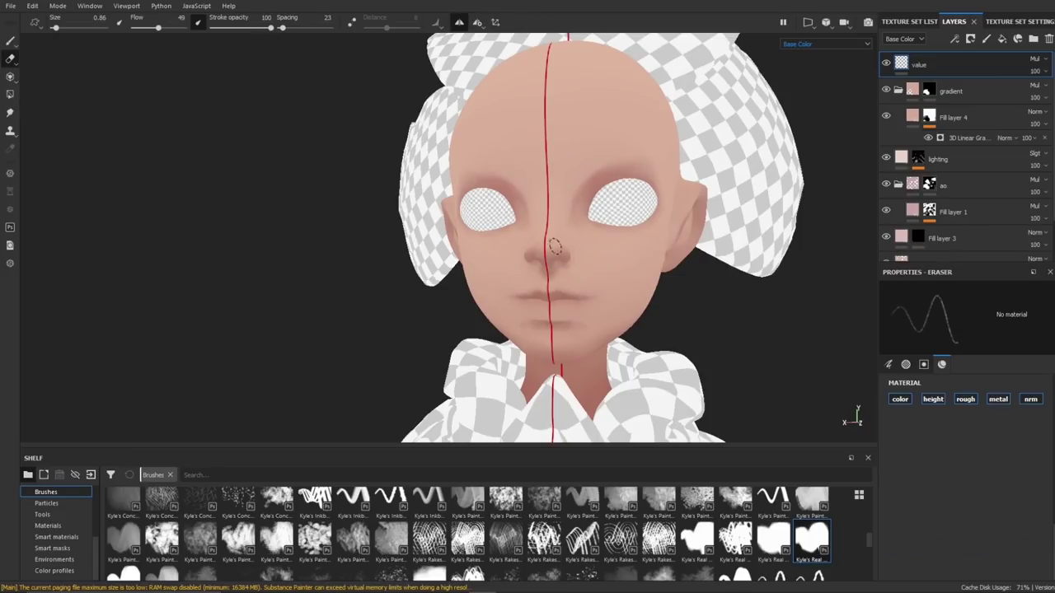
# - Refine the shading around the nose and side of the face with the Eraser and Smudge tools
pyautogui.press('5')
pyautogui.press('2')
pyautogui.keyDown('alt'); pyautogui.moveTo(553, 247); pyautogui.dragTo(579, 225); pyautogui.keyUp('alt')
pyautogui.press('5')
pyautogui.keyDown('alt'); pyautogui.moveTo(590, 180); pyautogui.dragTo(576, 322); pyautogui.keyUp('alt')
pyautogui.press('2')
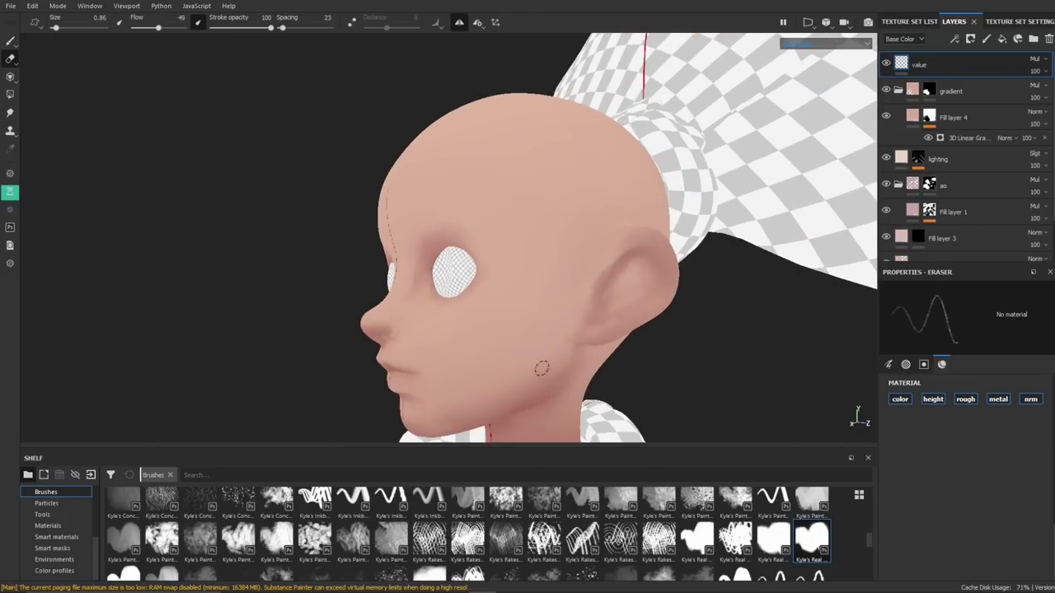
# - Clean up the value shading around the nostrils, cheeks and eyes with the Eraser and Smudge tools
pyautogui.press('3')
pyautogui.moveTo(641, 280)
pyautogui.keyDown('alt'); pyautogui.mouseDown()
pyautogui.moveTo(714, 294)
pyautogui.moveTo(652, 235)
pyautogui.moveTo(488, 267)
pyautogui.mouseUp(); pyautogui.keyUp('alt')
pyautogui.press('2')
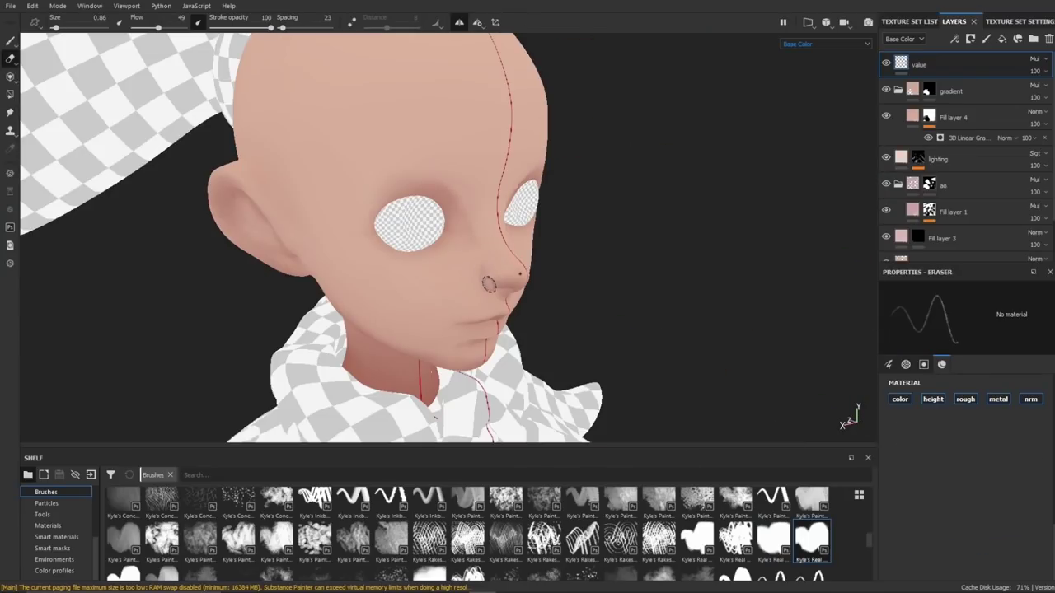
pyautogui.moveTo(627, 322)
pyautogui.keyDown('alt'); pyautogui.mouseDown()
pyautogui.moveTo(539, 356)
pyautogui.moveTo(511, 278)
pyautogui.mouseUp(); pyautogui.keyUp('alt')
pyautogui.press('5')
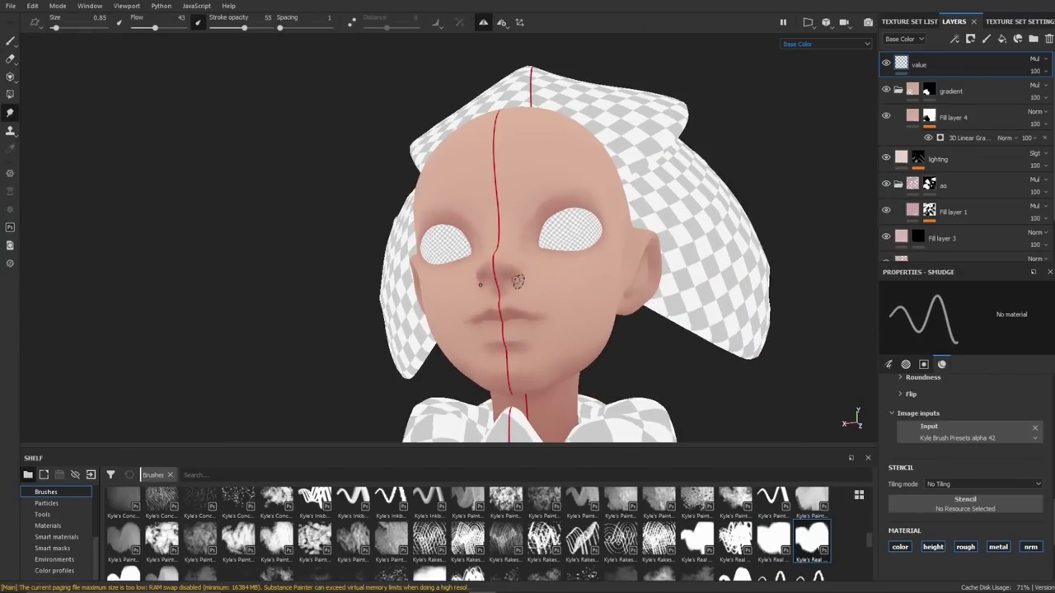
pyautogui.keyDown('alt'); pyautogui.moveTo(513, 198); pyautogui.dragTo(528, 281); pyautogui.keyUp('alt')
pyautogui.press('2')
# - Return the viewport to the full Material display and touch up the shading at the inner eye corners
pyautogui.click(826, 43)
pyautogui.click(803, 56)
pyautogui.moveTo(581, 256)
pyautogui.keyDown('alt'); pyautogui.mouseDown()
pyautogui.moveTo(516, 269)
pyautogui.moveTo(651, 265)
pyautogui.mouseUp(); pyautogui.keyUp('alt')
pyautogui.press('1')
pyautogui.keyDown('alt'); pyautogui.moveTo(485, 216); pyautogui.dragTo(416, 216); pyautogui.keyUp('alt')
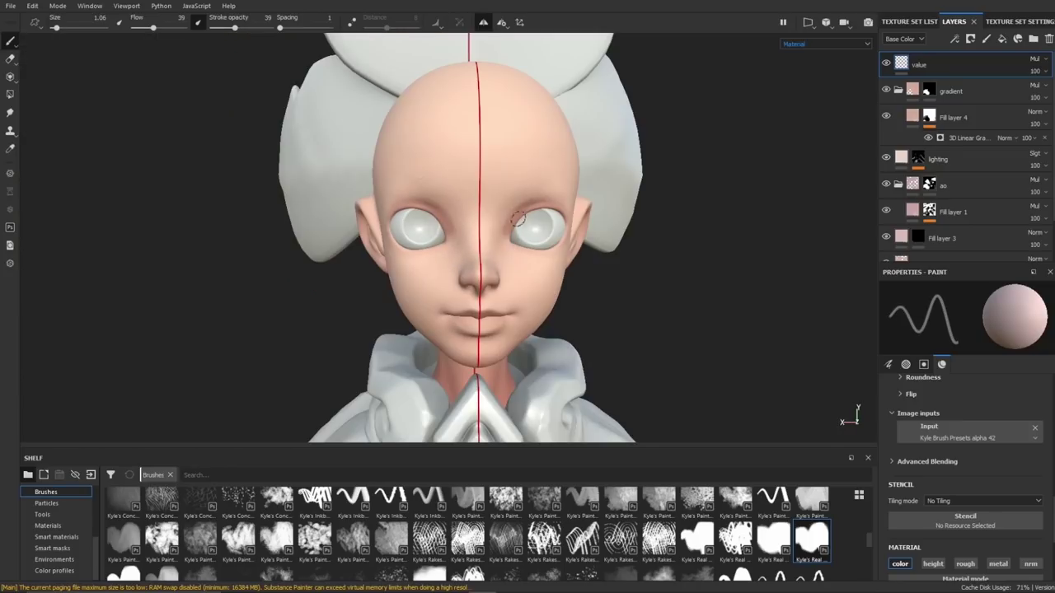
pyautogui.press('2')
pyautogui.press('3')
# - Paint and erase value shading along the side of the nose and below the inner eye corners
pyautogui.moveTo(570, 220)
pyautogui.keyDown('alt'); pyautogui.mouseDown()
pyautogui.moveTo(512, 219)
pyautogui.moveTo(388, 306)
pyautogui.mouseUp(); pyautogui.keyUp('alt')
pyautogui.press('1')
pyautogui.press('2')
pyautogui.press('3')
pyautogui.press('1')
pyautogui.press('2')
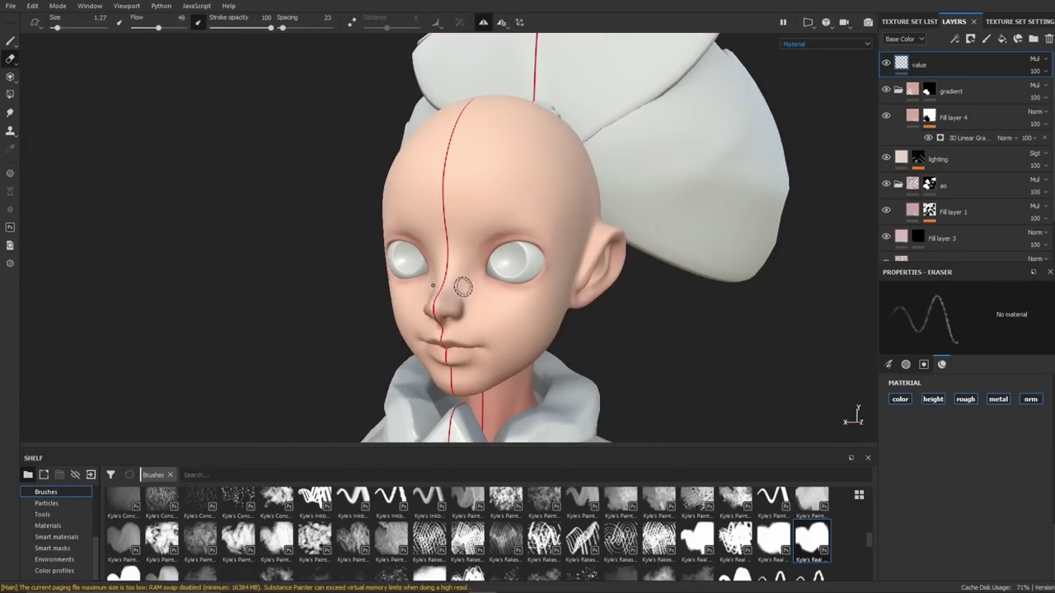
pyautogui.press('3')
pyautogui.press('2')
# - Alternate painting and erasing to refine the value shading on the side of the face
pyautogui.moveTo(452, 290)
pyautogui.keyDown('alt'); pyautogui.mouseDown()
pyautogui.moveTo(628, 265)
pyautogui.moveTo(553, 353)
pyautogui.moveTo(511, 350)
pyautogui.moveTo(614, 272)
pyautogui.mouseUp(); pyautogui.keyUp('alt')
pyautogui.press('1')
pyautogui.press('2')
pyautogui.press('1')
pyautogui.press('2')
pyautogui.press('1')
# - Refine the shading beneath the eyes with fine brush strokes and a 0.28 eraser
pyautogui.moveTo(335, 243)
pyautogui.keyDown('alt'); pyautogui.mouseDown()
pyautogui.moveTo(525, 238)
pyautogui.moveTo(354, 212)
pyautogui.moveTo(669, 151)
pyautogui.moveTo(413, 289)
pyautogui.mouseUp(); pyautogui.keyUp('alt')
pyautogui.press('3')
pyautogui.press('2')
pyautogui.keyDown('alt'); pyautogui.moveTo(318, 219); pyautogui.dragTo(406, 219); pyautogui.keyUp('alt')
pyautogui.press('1')
pyautogui.press('2')
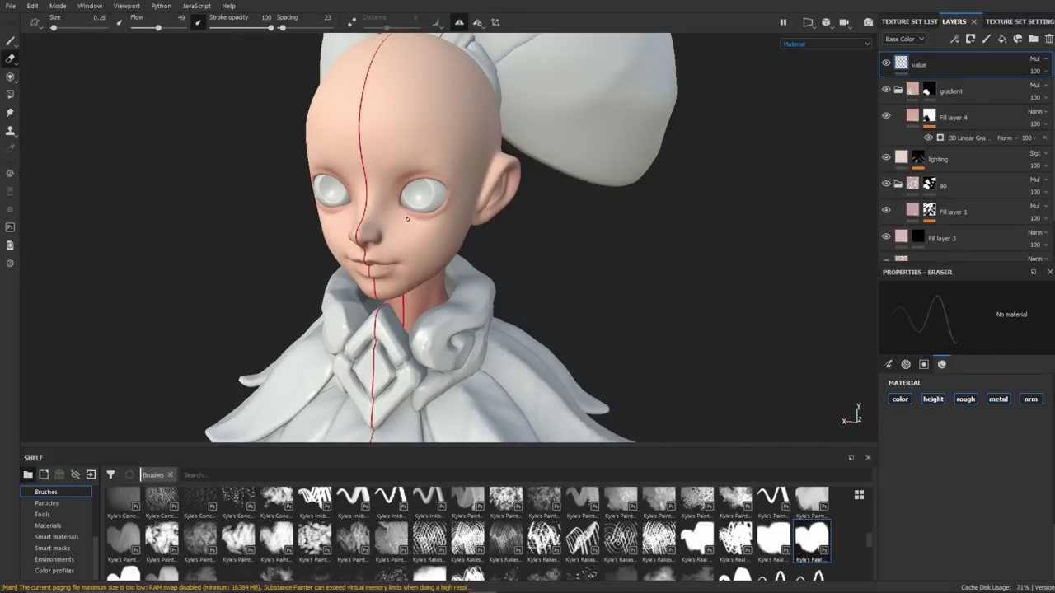
# - Smudge and erase the remaining rough edges of the face shading on the value layer
pyautogui.press('3')
pyautogui.keyDown('alt'); pyautogui.moveTo(576, 257); pyautogui.dragTo(701, 301); pyautogui.keyUp('alt')
pyautogui.press('2')
pyautogui.moveTo(615, 278)
pyautogui.keyDown('alt'); pyautogui.mouseDown()
pyautogui.moveTo(651, 262)
pyautogui.moveTo(638, 273)
pyautogui.mouseUp(); pyautogui.keyUp('alt')
pyautogui.press('5')
pyautogui.keyDown('alt'); pyautogui.moveTo(463, 281); pyautogui.dragTo(387, 264); pyautogui.keyUp('alt')
pyautogui.press('2')
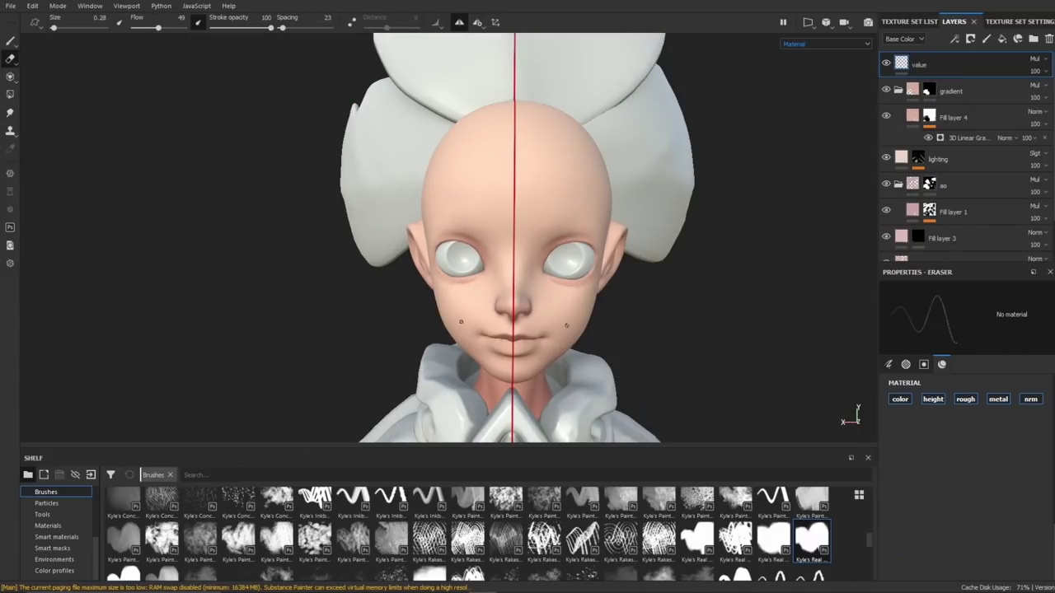
# - Rename the value layer as value_dark and add a Screen-mode paint layer named valuee_light above it
pyautogui.click(989, 42)
pyautogui.write('valuee_light')
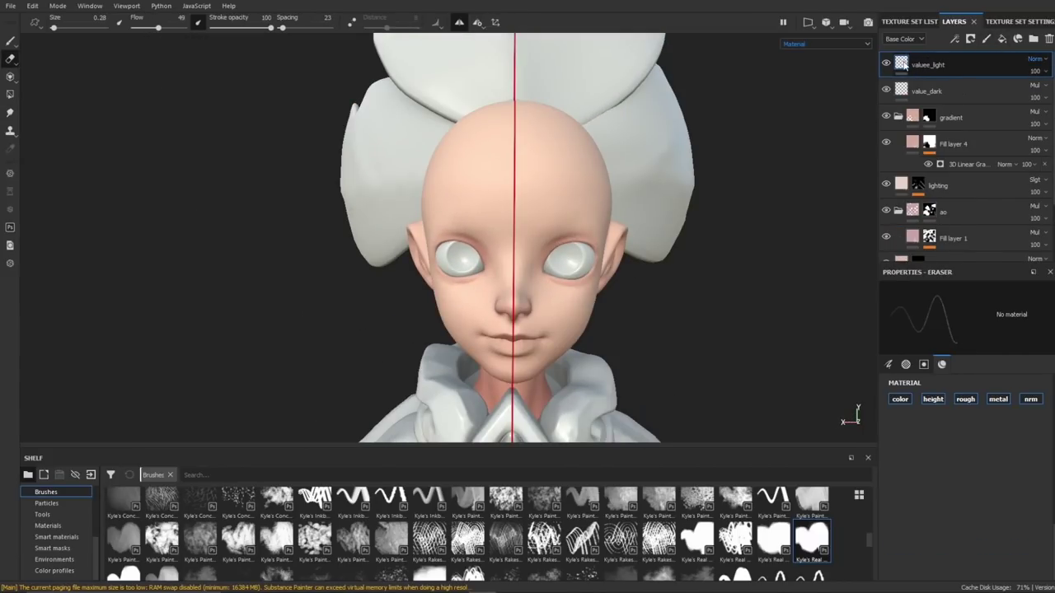
pyautogui.keyDown('alt'); pyautogui.moveTo(540, 306); pyautogui.dragTo(551, 332); pyautogui.keyUp('alt')
# - Refine the eye shading on the value_dark layer by smudging, erasing and repainting with an adjusted base colour
pyautogui.click(948, 92)
pyautogui.press('5')
pyautogui.press('2')
pyautogui.moveTo(675, 323)
pyautogui.keyDown('alt'); pyautogui.mouseDown()
pyautogui.moveTo(620, 341)
pyautogui.moveTo(681, 320)
pyautogui.mouseUp(); pyautogui.keyUp('alt')
pyautogui.press('5')
pyautogui.press('1')
pyautogui.click(966, 476)
pyautogui.click(958, 379)
pyautogui.press('5')
# - Add a paint effect to the value_dark layer and paint the upper eyelid crease in a muted pink
pyautogui.rightClick(905, 88)
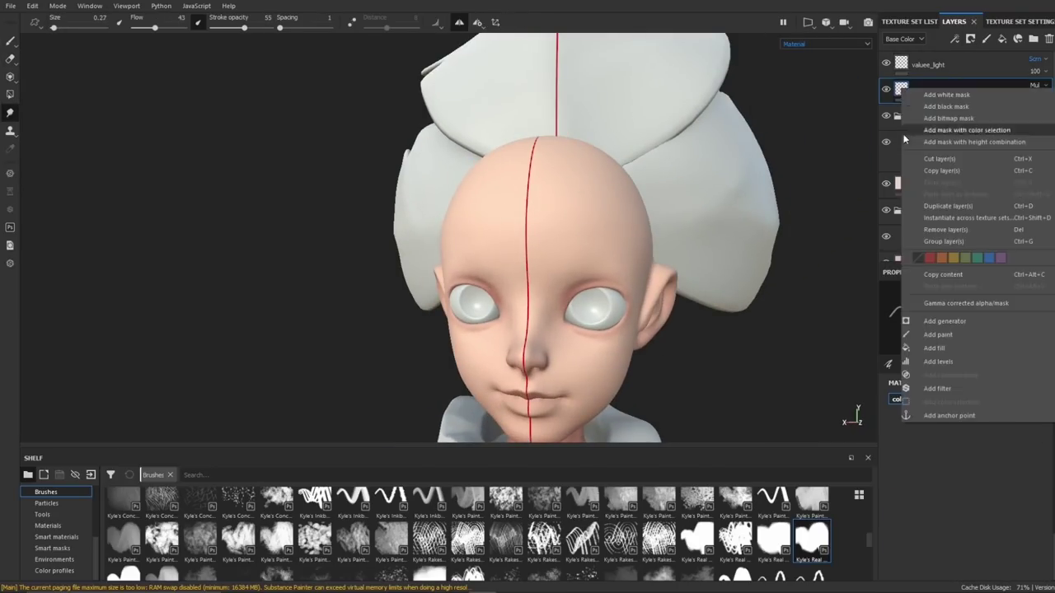
pyautogui.click(934, 333)
pyautogui.press('1')
pyautogui.click(966, 540)
pyautogui.click(947, 439)
pyautogui.moveTo(579, 288); pyautogui.dragTo(626, 287)
pyautogui.click(966, 540)
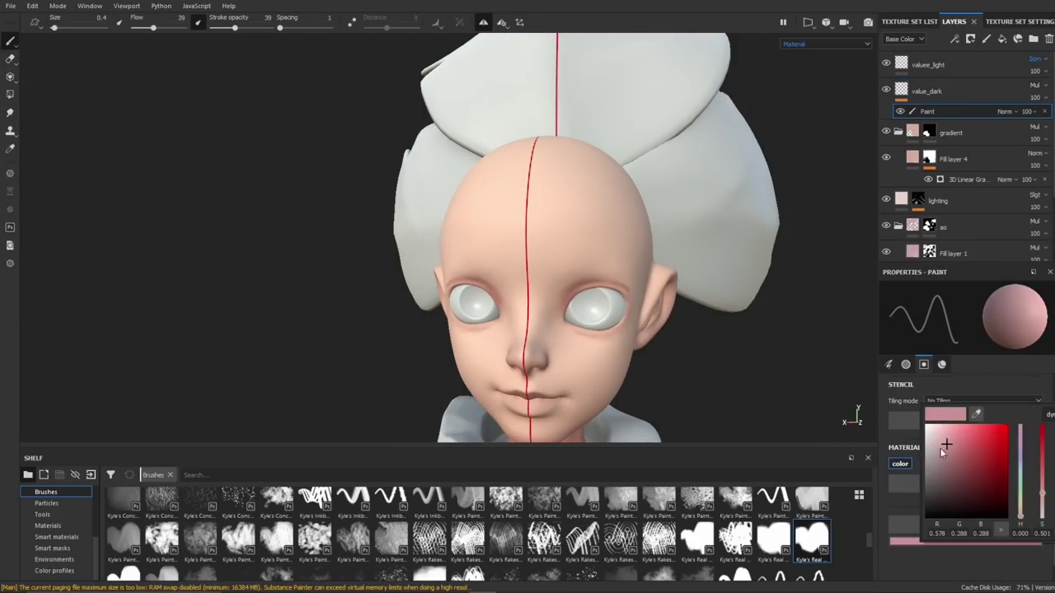
pyautogui.click(947, 449)
# - Smudge the eyelid crease and touch up the value_dark layer with colour-only painting and erasing
pyautogui.press('5')
pyautogui.click(901, 92)
pyautogui.press('1')
pyautogui.keyDown('alt'); pyautogui.click(900, 447); pyautogui.keyUp('alt')
pyautogui.press('2')
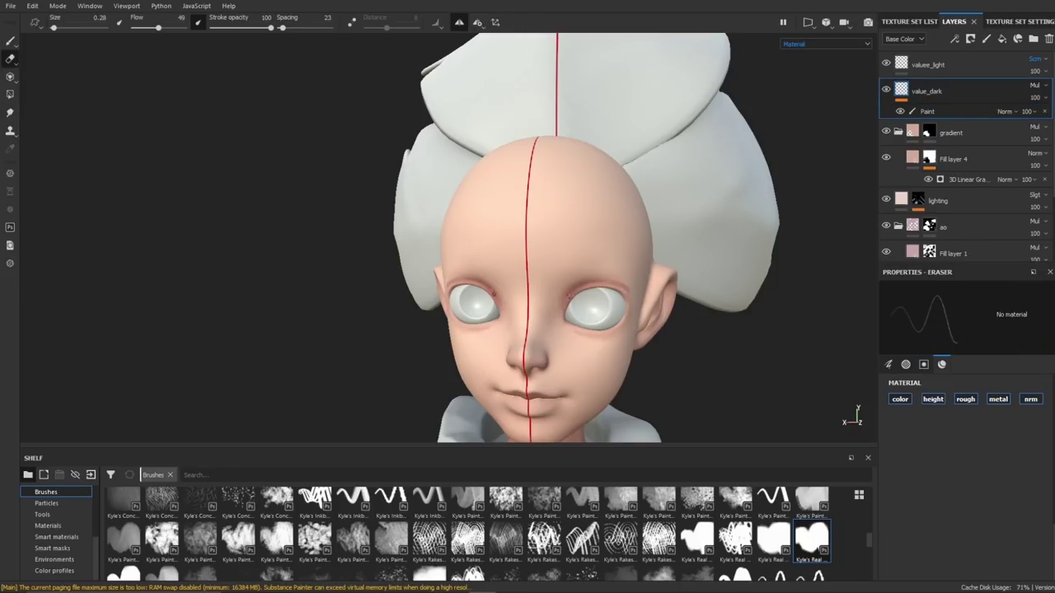
pyautogui.press('1')
pyautogui.moveTo(697, 257)
pyautogui.keyDown('alt'); pyautogui.mouseDown()
pyautogui.moveTo(730, 278)
pyautogui.moveTo(635, 288)
pyautogui.mouseUp(); pyautogui.keyUp('alt')
pyautogui.press('2')
# - Paint and smudge the inner eyelid shading on the paint effect of the value_dark layer
pyautogui.click(927, 111)
pyautogui.moveTo(544, 285)
pyautogui.keyDown('alt'); pyautogui.mouseDown()
pyautogui.moveTo(651, 288)
pyautogui.moveTo(528, 293)
pyautogui.moveTo(568, 291)
pyautogui.mouseUp(); pyautogui.keyUp('alt')
pyautogui.press('5')
pyautogui.press('1')
pyautogui.press('5')
# - Paint and smudge skin-toned highlights below the inner eye corners on the valuee_light layer, displaying only the base colour
pyautogui.click(901, 65)
pyautogui.press('1')
pyautogui.keyDown('alt'); pyautogui.moveTo(481, 297); pyautogui.dragTo(504, 299, button='right'); pyautogui.keyUp('alt')
pyautogui.moveTo(496, 303); pyautogui.dragTo(503, 295)
pyautogui.click(824, 44)
pyautogui.click(803, 71)
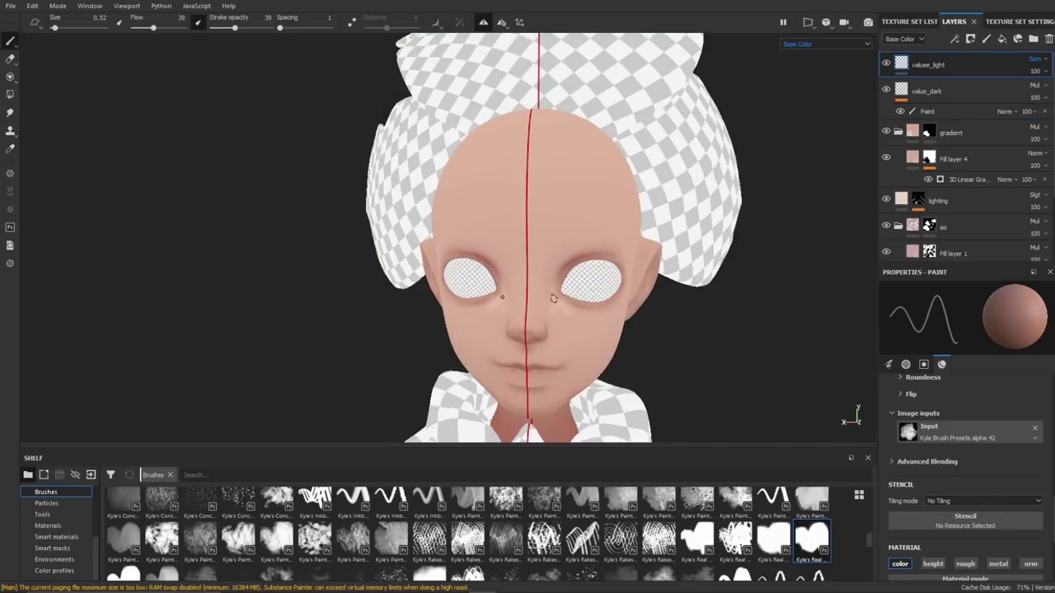
pyautogui.press('5')
pyautogui.press('1')
pyautogui.press('5')
# - Paint, smudge and erase the shading beneath the nose on the value_dark layer and its paint effect
pyautogui.click(927, 111)
pyautogui.press('1')
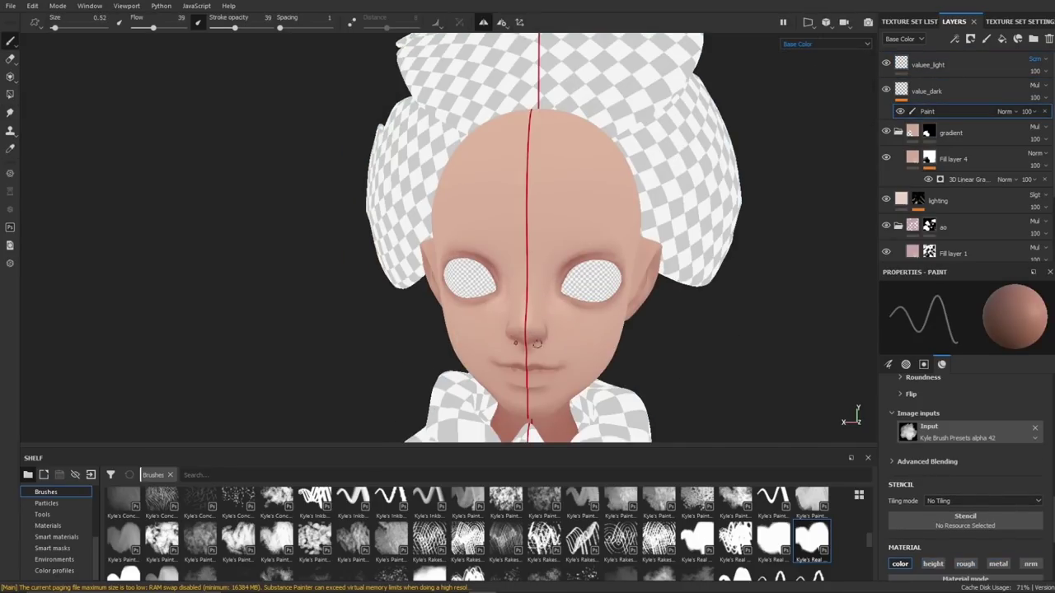
pyautogui.press('5')
pyautogui.press('2')
pyautogui.moveTo(565, 332)
pyautogui.keyDown('alt'); pyautogui.mouseDown()
pyautogui.moveTo(643, 322)
pyautogui.moveTo(549, 338)
pyautogui.mouseUp(); pyautogui.keyUp('alt')
pyautogui.click(927, 92)
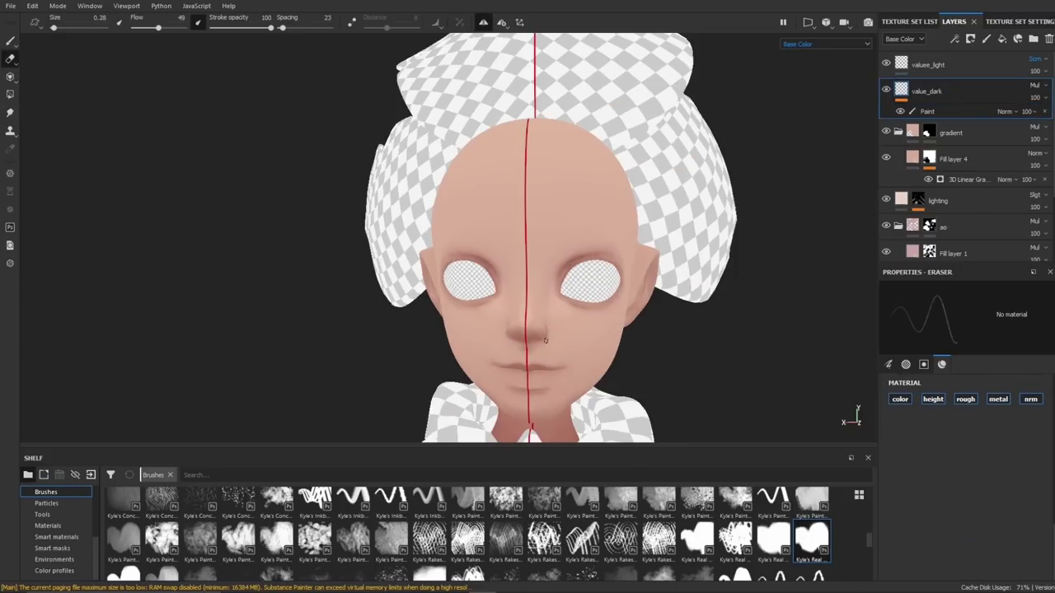
pyautogui.click(927, 111)
pyautogui.press('5')
# - Paint light values on the lower face on the valuee_light layer and smudge them around the chin
pyautogui.click(916, 64)
pyautogui.press('1')
pyautogui.moveTo(568, 247)
pyautogui.keyDown('alt'); pyautogui.mouseDown()
pyautogui.moveTo(560, 307)
pyautogui.moveTo(622, 239)
pyautogui.mouseUp(); pyautogui.keyUp('alt')
pyautogui.press('5')
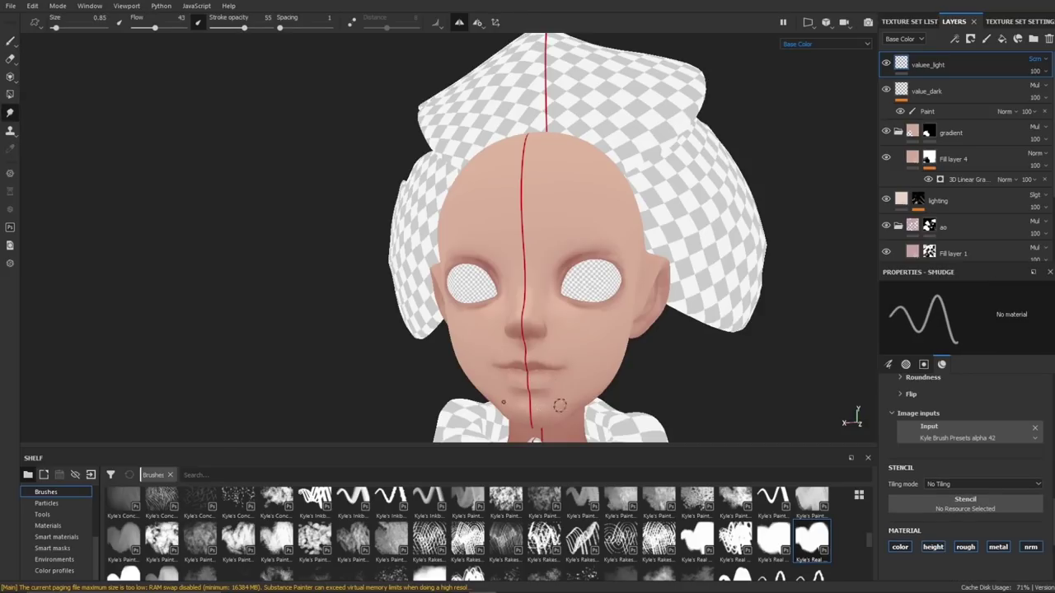
pyautogui.keyDown('alt'); pyautogui.moveTo(558, 405); pyautogui.dragTo(528, 327); pyautogui.keyUp('alt')
pyautogui.press('2')
# - Erase excess shading beside the nose bridge on the value_dark layer and its paint effect
pyautogui.click(923, 111)
pyautogui.moveTo(581, 276)
pyautogui.keyDown('alt'); pyautogui.mouseDown()
pyautogui.moveTo(486, 309)
pyautogui.moveTo(549, 300)
pyautogui.mouseUp(); pyautogui.keyUp('alt')
pyautogui.click(916, 65)
pyautogui.click(917, 93)
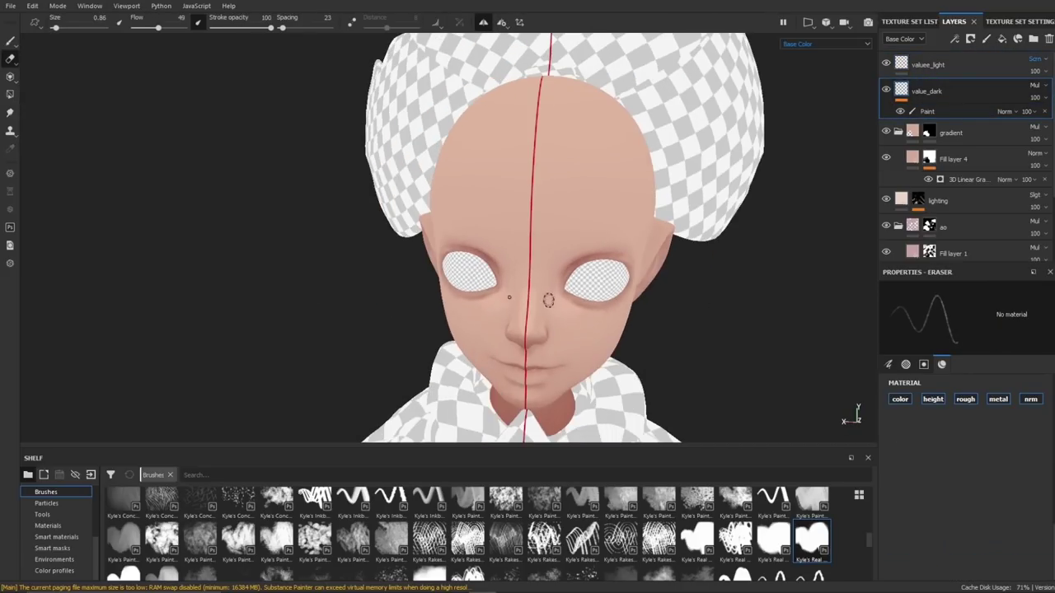
# - Paint and smudge light values on the ear on the valuee_light layer
pyautogui.click(901, 66)
pyautogui.press('1')
pyautogui.keyDown('alt'); pyautogui.moveTo(676, 314); pyautogui.dragTo(627, 316); pyautogui.keyUp('alt')
pyautogui.press('1')
pyautogui.moveTo(655, 306)
pyautogui.keyDown('alt'); pyautogui.mouseDown()
pyautogui.moveTo(580, 335)
pyautogui.moveTo(563, 286)
pyautogui.moveTo(678, 324)
pyautogui.moveTo(699, 347)
pyautogui.mouseUp(); pyautogui.keyUp('alt')
pyautogui.press('2')
pyautogui.press('1')
pyautogui.press('5')
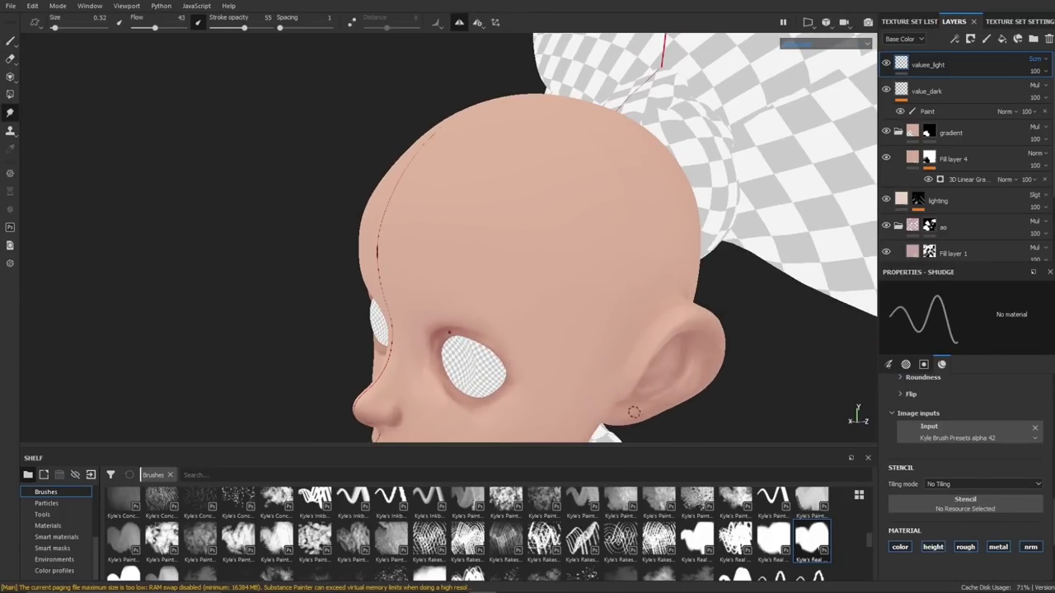
pyautogui.keyDown('alt'); pyautogui.moveTo(635, 412); pyautogui.dragTo(718, 314); pyautogui.keyUp('alt')
# - Erase, paint and smudge the dark shading around the ear on the value_dark layer
pyautogui.scroll(-4, 610, 305)
pyautogui.click(927, 91)
pyautogui.press('2')
pyautogui.scroll(4, 523, 300)
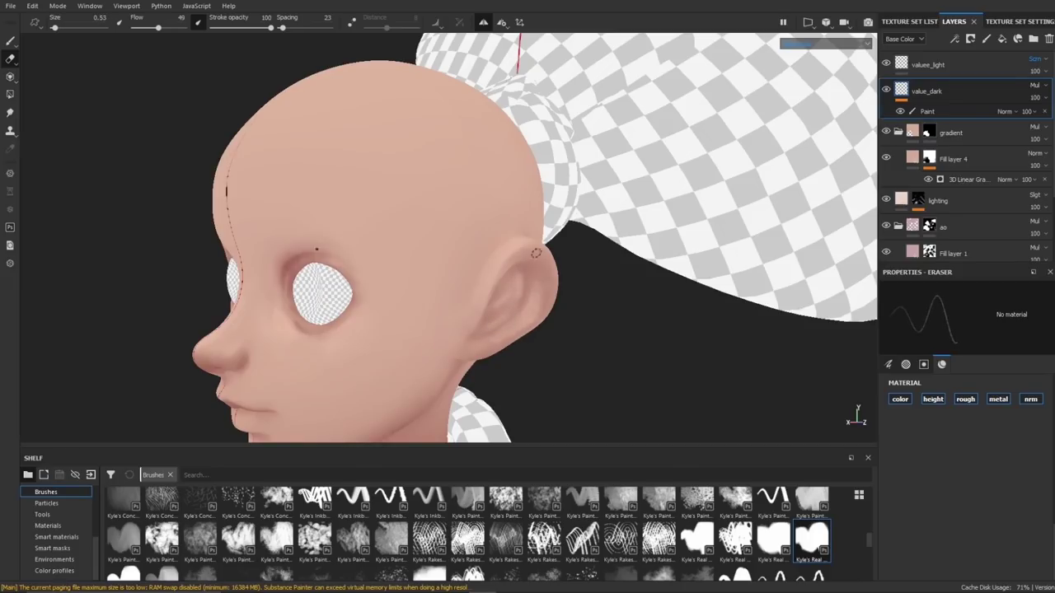
pyautogui.press('5')
pyautogui.keyDown('alt'); pyautogui.moveTo(536, 253); pyautogui.dragTo(492, 265); pyautogui.keyUp('alt')
pyautogui.press('1')
pyautogui.press('5')
pyautogui.press('1')
pyautogui.press('5')
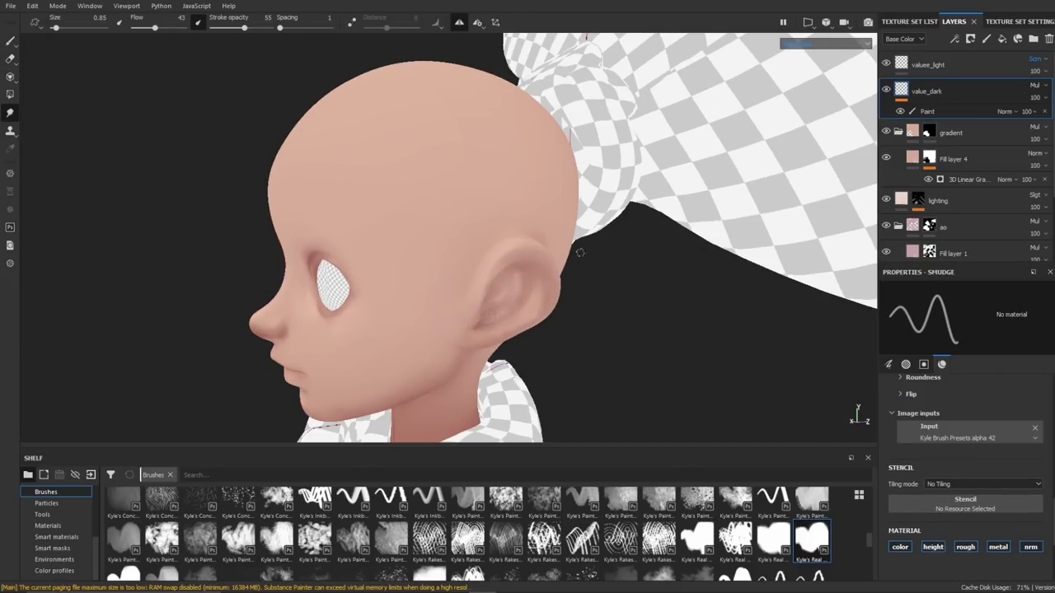
# - Show the full material in the viewport and set the value_dark layer's opacity to 77
pyautogui.keyDown('alt'); pyautogui.moveTo(580, 252); pyautogui.dragTo(701, 272); pyautogui.keyUp('alt')
pyautogui.scroll(-3, 632, 297)
pyautogui.click(826, 44)
pyautogui.click(798, 54)
pyautogui.click(1036, 97)
pyautogui.moveTo(631, 321)
pyautogui.keyDown('alt'); pyautogui.mouseDown()
pyautogui.moveTo(650, 311)
pyautogui.moveTo(606, 284)
pyautogui.moveTo(562, 312)
pyautogui.moveTo(683, 309)
pyautogui.mouseUp(); pyautogui.keyUp('alt')
pyautogui.press('2')
pyautogui.moveTo(683, 308)
pyautogui.keyDown('alt'); pyautogui.mouseDown(button='right')
pyautogui.moveTo(562, 353)
pyautogui.moveTo(900, 375)
pyautogui.mouseUp(button='right'); pyautogui.keyUp('alt')
pyautogui.keyDown('alt'); pyautogui.moveTo(660, 330); pyautogui.dragTo(577, 329); pyautogui.keyUp('alt')
pyautogui.keyDown('alt'); pyautogui.moveTo(577, 329); pyautogui.dragTo(642, 305, button='right'); pyautogui.keyUp('alt')
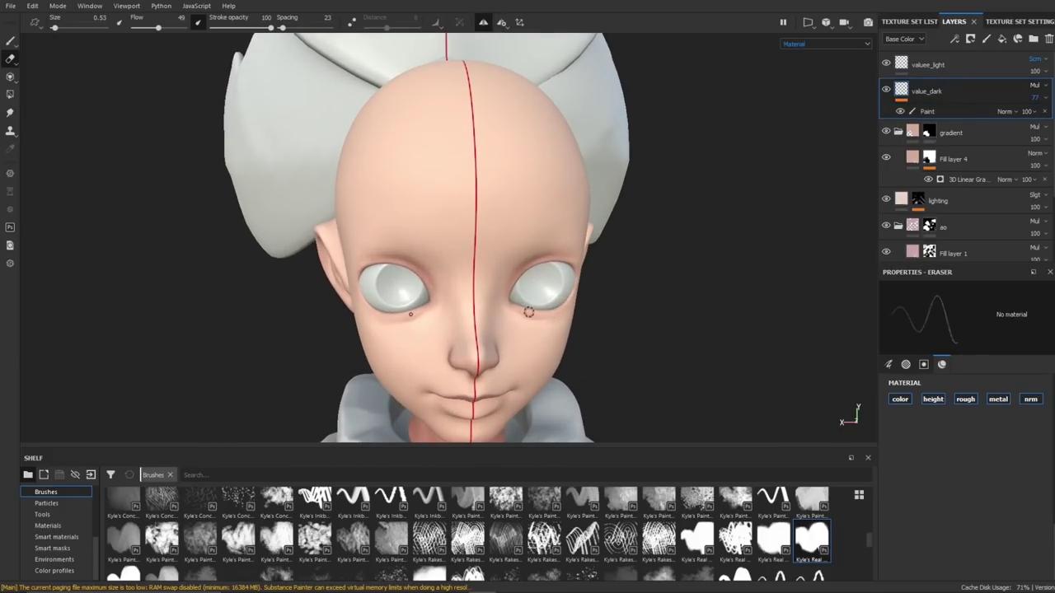
# - Choose a pinkish red and paint and smudge blush on the cheek on the value_dark layer's paint effect
pyautogui.keyDown('alt'); pyautogui.moveTo(626, 313); pyautogui.dragTo(569, 315); pyautogui.keyUp('alt')
pyautogui.press('1')
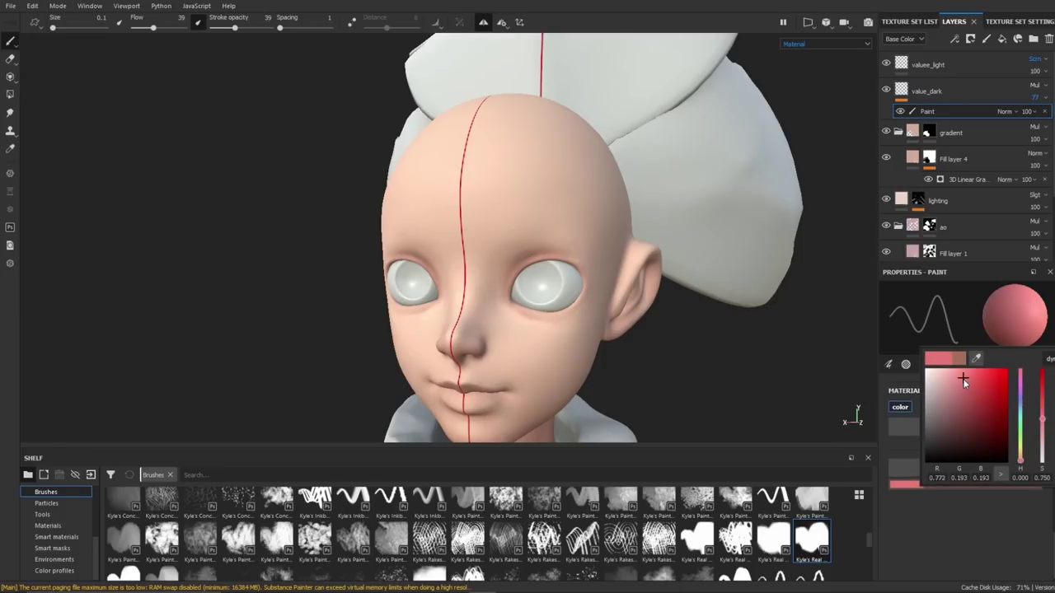
pyautogui.moveTo(567, 352); pyautogui.dragTo(554, 346)
pyautogui.press('5')
pyautogui.moveTo(546, 346)
pyautogui.mouseDown()
pyautogui.moveTo(571, 354)
pyautogui.moveTo(494, 350)
pyautogui.mouseUp()
pyautogui.press('1')
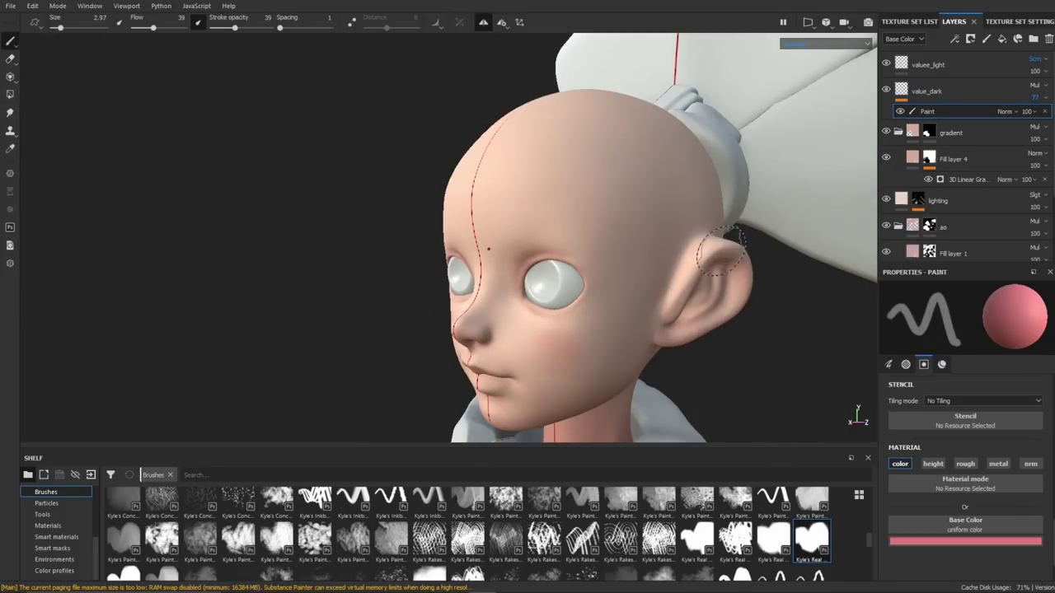
pyautogui.press('5')
# - Add a second paint effect to the value_dark layer and paint, smudge and erase pink tones on the face
pyautogui.rightClick(914, 95)
pyautogui.click(952, 462)
pyautogui.keyDown('alt'); pyautogui.moveTo(495, 289); pyautogui.dragTo(569, 284); pyautogui.keyUp('alt')
pyautogui.press('1')
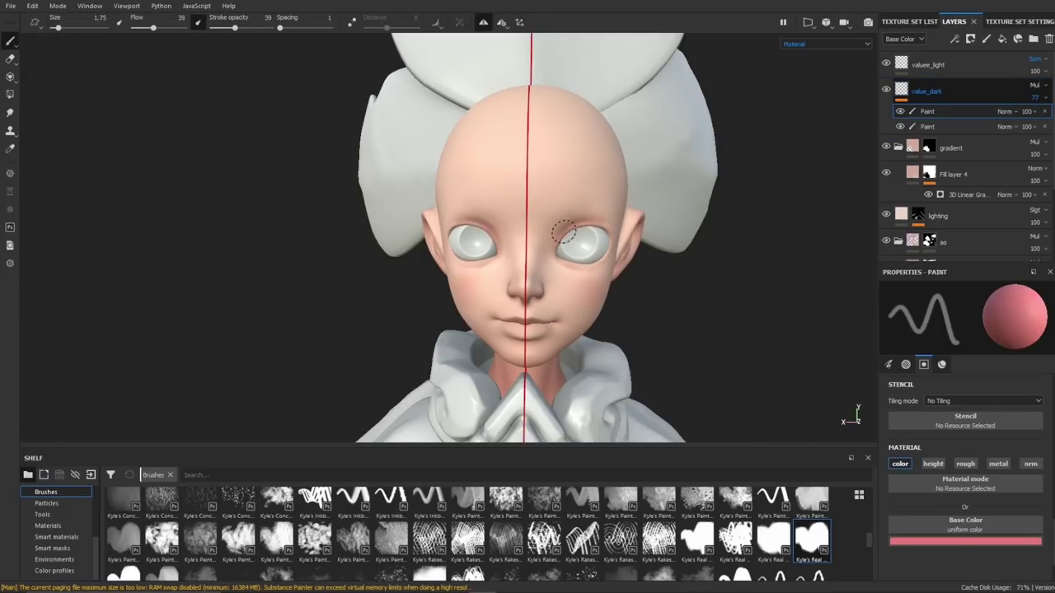
pyautogui.press('5')
pyautogui.keyDown('alt'); pyautogui.moveTo(577, 330); pyautogui.dragTo(629, 308, button='middle'); pyautogui.keyUp('alt')
pyautogui.keyDown('alt'); pyautogui.moveTo(577, 309); pyautogui.dragTo(618, 313); pyautogui.keyUp('alt')
pyautogui.press('1')
pyautogui.press('2')
pyautogui.press('1')
# - Refine the pink tint on the face by painting, smudging and erasing across the value_dark layer and its paint effects
pyautogui.moveTo(551, 311)
pyautogui.keyDown('alt'); pyautogui.mouseDown()
pyautogui.moveTo(648, 293)
pyautogui.moveTo(545, 259)
pyautogui.moveTo(634, 229)
pyautogui.moveTo(514, 214)
pyautogui.mouseUp(); pyautogui.keyUp('alt')
pyautogui.press('2')
pyautogui.press('5')
pyautogui.press('1')
pyautogui.moveTo(441, 238)
pyautogui.keyDown('alt'); pyautogui.mouseDown()
pyautogui.moveTo(544, 239)
pyautogui.moveTo(428, 280)
pyautogui.mouseUp(); pyautogui.keyUp('alt')
pyautogui.press('5')
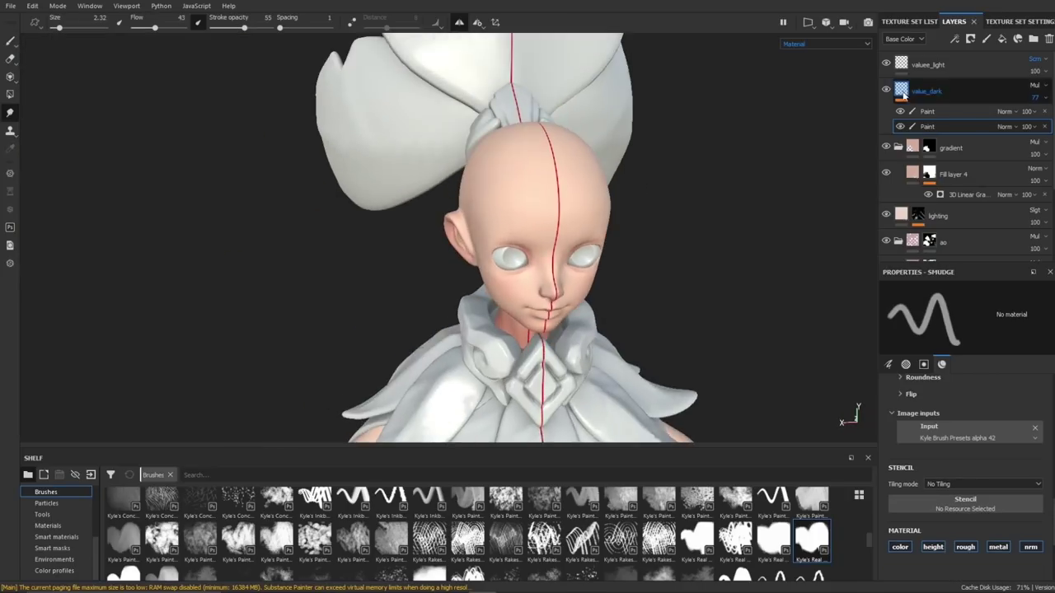
pyautogui.click(932, 90)
pyautogui.press('2')
pyautogui.keyDown('alt'); pyautogui.moveTo(643, 330); pyautogui.dragTo(661, 286); pyautogui.keyUp('alt')
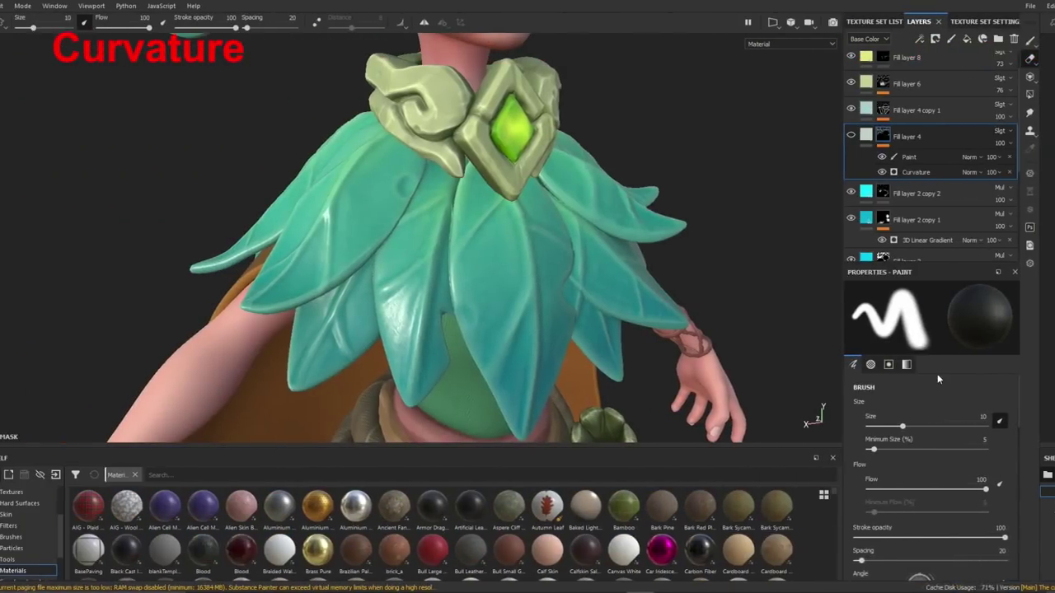
# - Examine the leaf collar's fill layers, comparing it with Fill layer 2 hidden and shown
pyautogui.keyDown('alt'); pyautogui.moveTo(937, 373); pyautogui.dragTo(749, 280); pyautogui.keyUp('alt')
pyautogui.scroll(3, 778, 357)
pyautogui.keyDown('alt'); pyautogui.moveTo(777, 357); pyautogui.dragTo(723, 307); pyautogui.keyUp('alt')
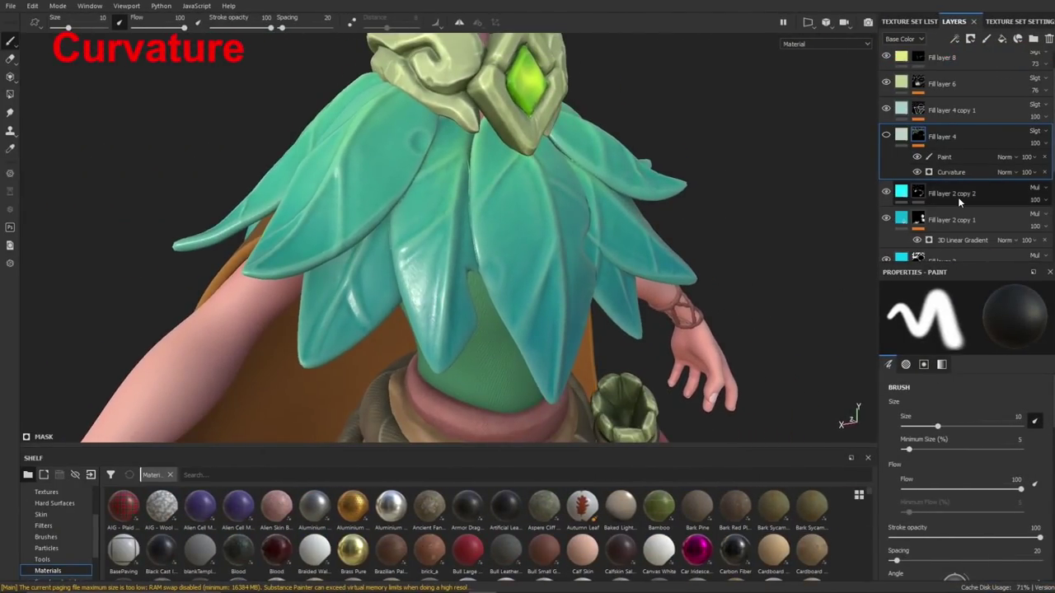
pyautogui.click(958, 198)
pyautogui.click(954, 220)
pyautogui.scroll(-2, 902, 200)
pyautogui.click(887, 193)
pyautogui.click(886, 193)
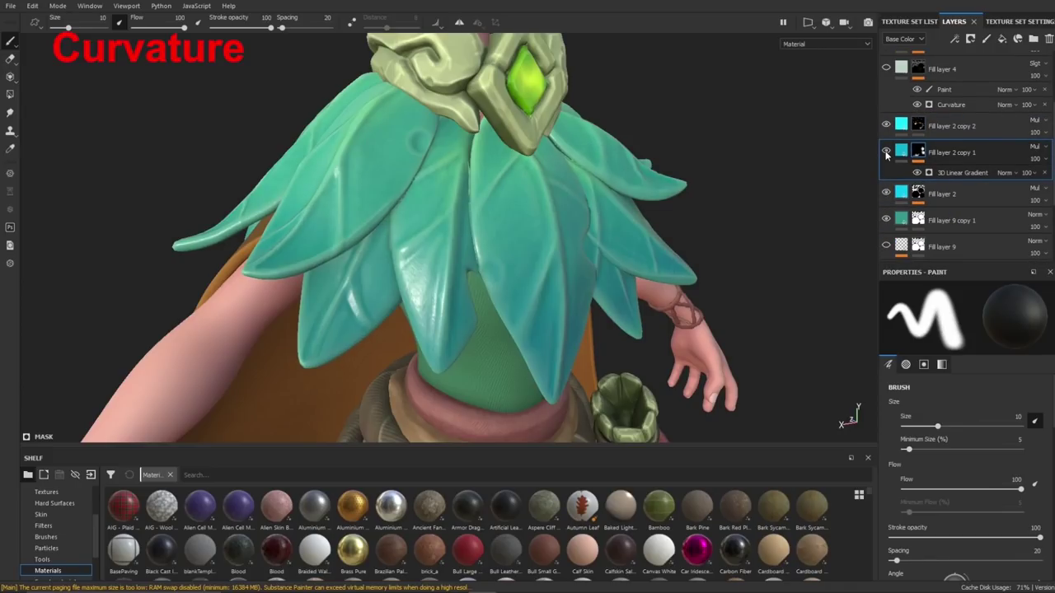
pyautogui.scroll(3, 887, 153)
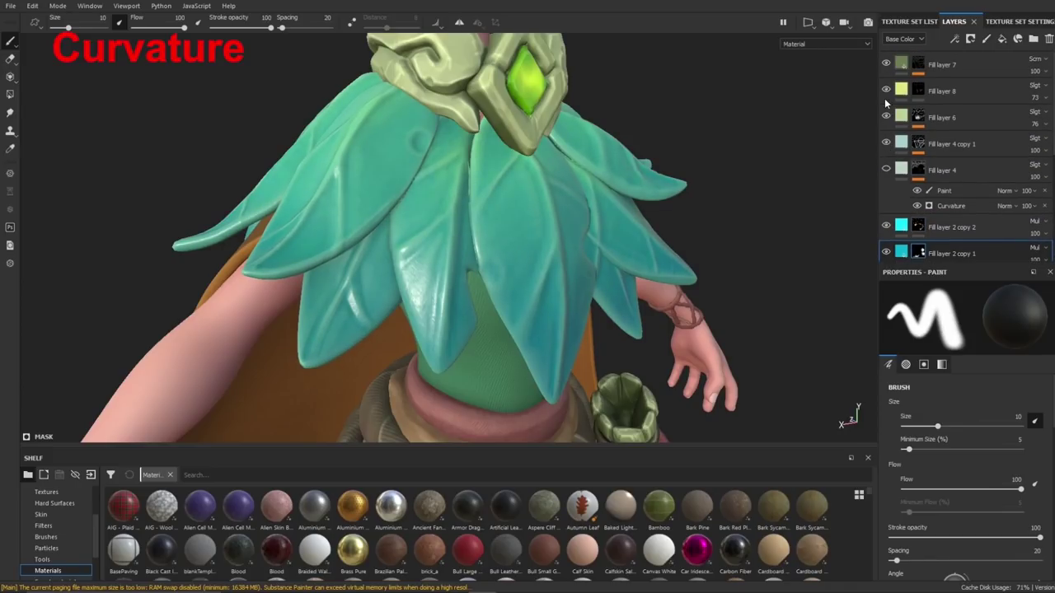
# - Move Fill layer 4 with its Curvature mask directly below Fill layer 7, show it and set its opacity to 67
pyautogui.moveTo(939, 175); pyautogui.dragTo(945, 92)
pyautogui.moveTo(768, 185)
pyautogui.keyDown('alt'); pyautogui.mouseDown()
pyautogui.moveTo(803, 196)
pyautogui.moveTo(772, 160)
pyautogui.moveTo(771, 197)
pyautogui.mouseUp(); pyautogui.keyUp('alt')
pyautogui.click(887, 91)
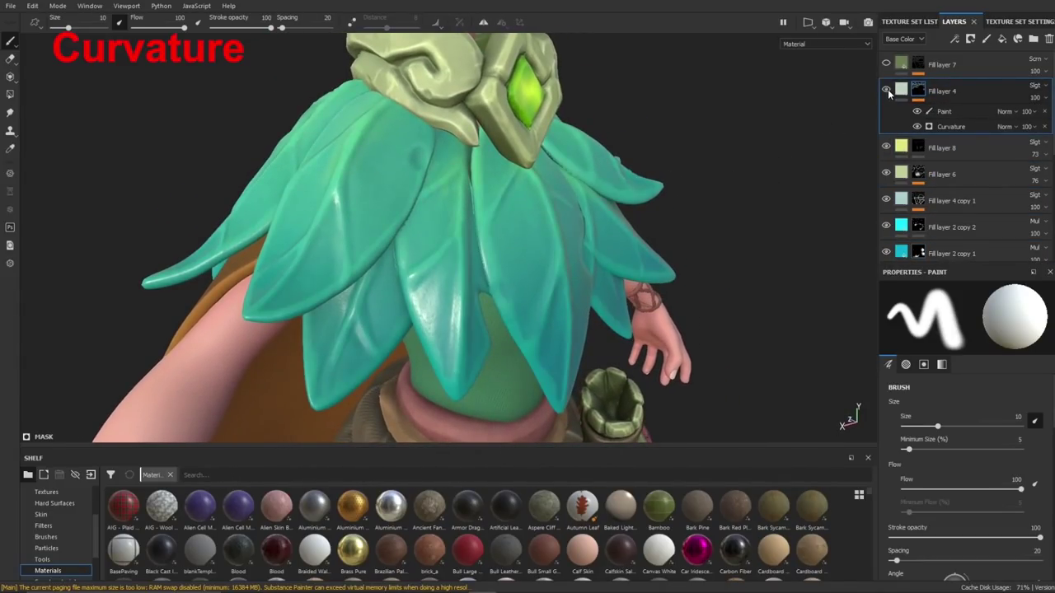
pyautogui.click(1037, 99)
pyautogui.moveTo(1051, 118); pyautogui.dragTo(1042, 120)
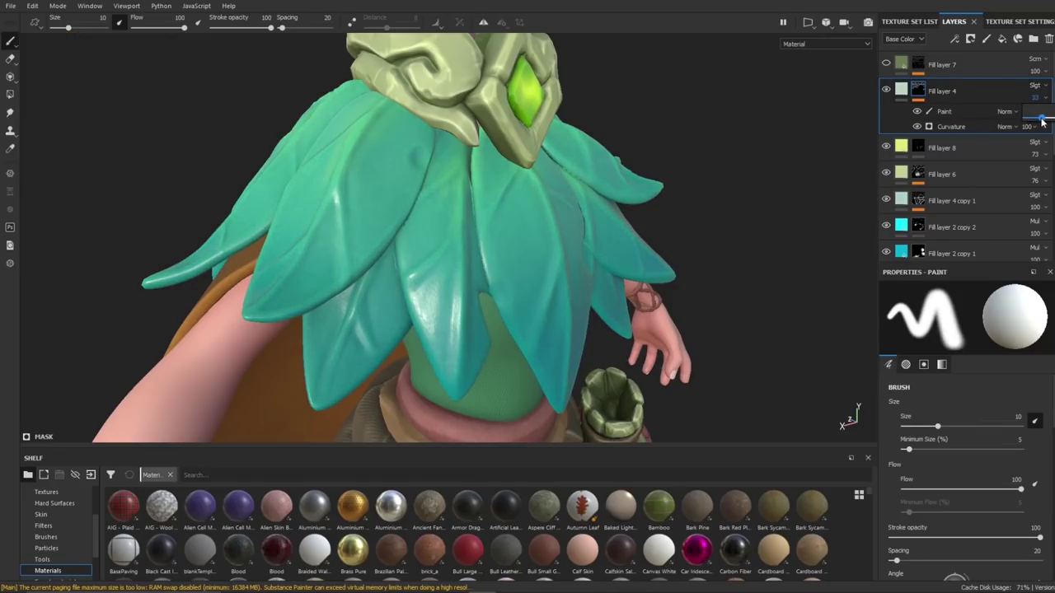
# - Show Fill layer 7, rename it highlight and open the Levels effect on its mask
pyautogui.click(887, 64)
pyautogui.click(900, 65)
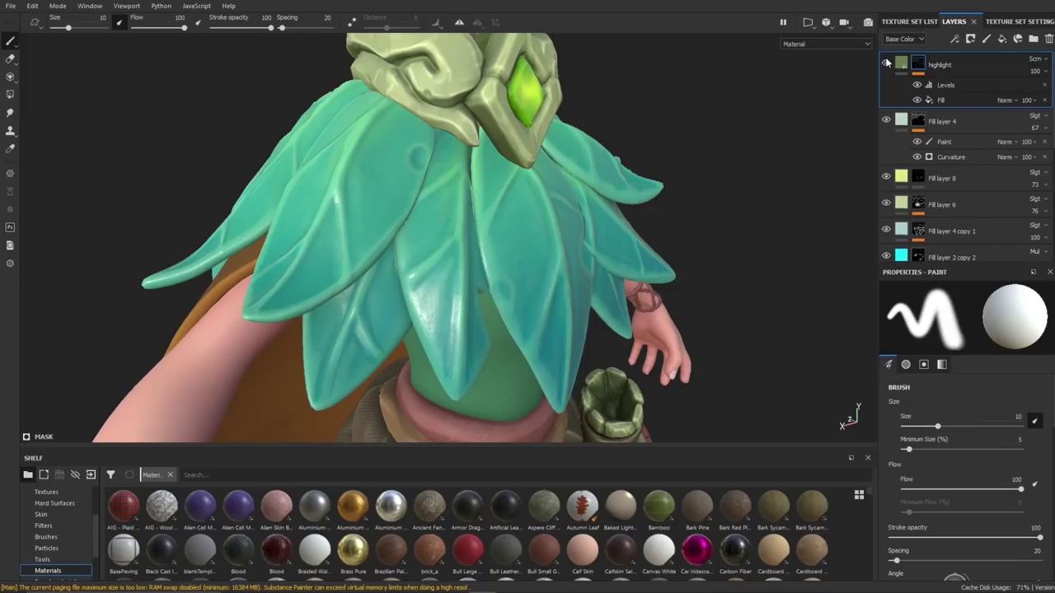
pyautogui.click(946, 85)
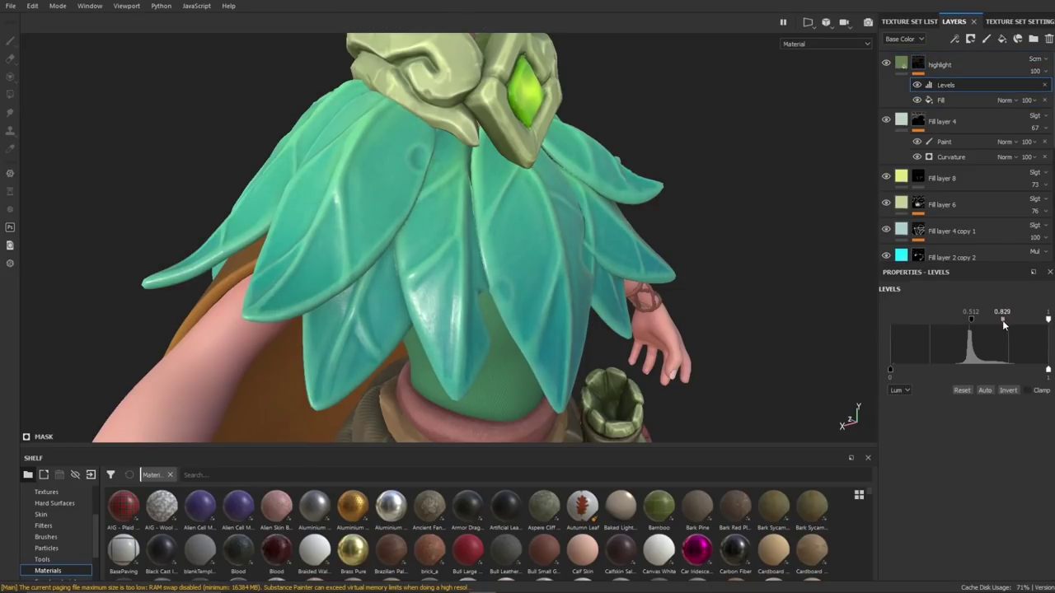
# - Review the curvature map used by the highlight mask's Fill effect and compare the leaves with the layer hidden and shown
pyautogui.click(954, 99)
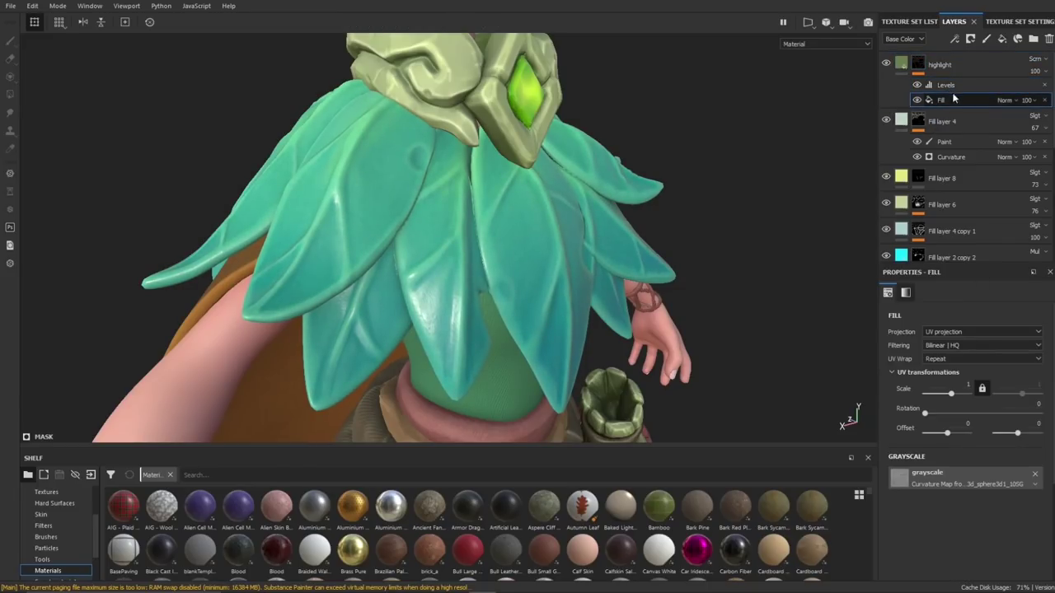
pyautogui.click(965, 484)
pyautogui.click(958, 511)
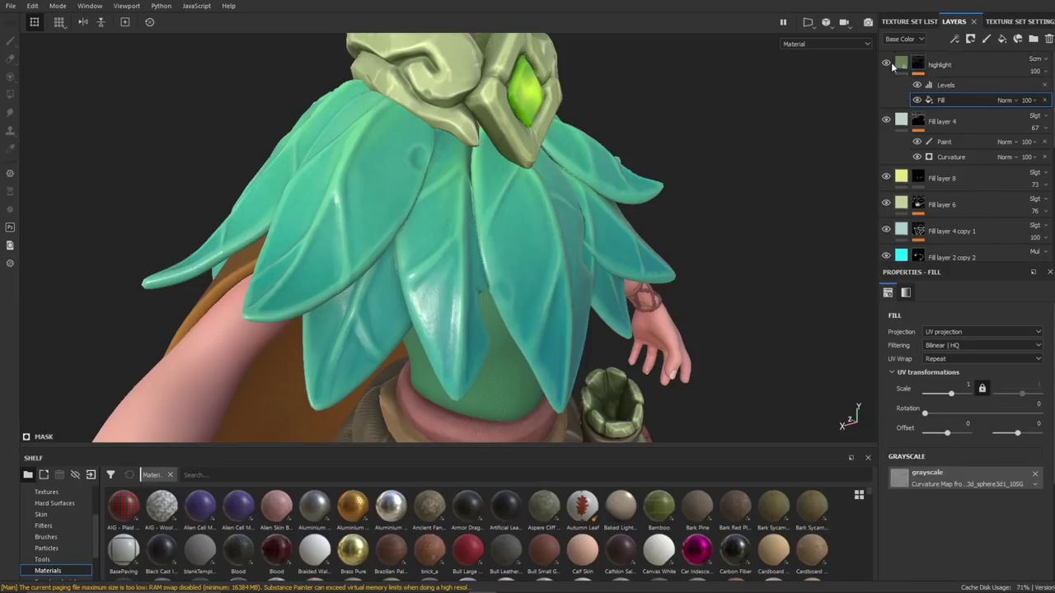
pyautogui.click(938, 480)
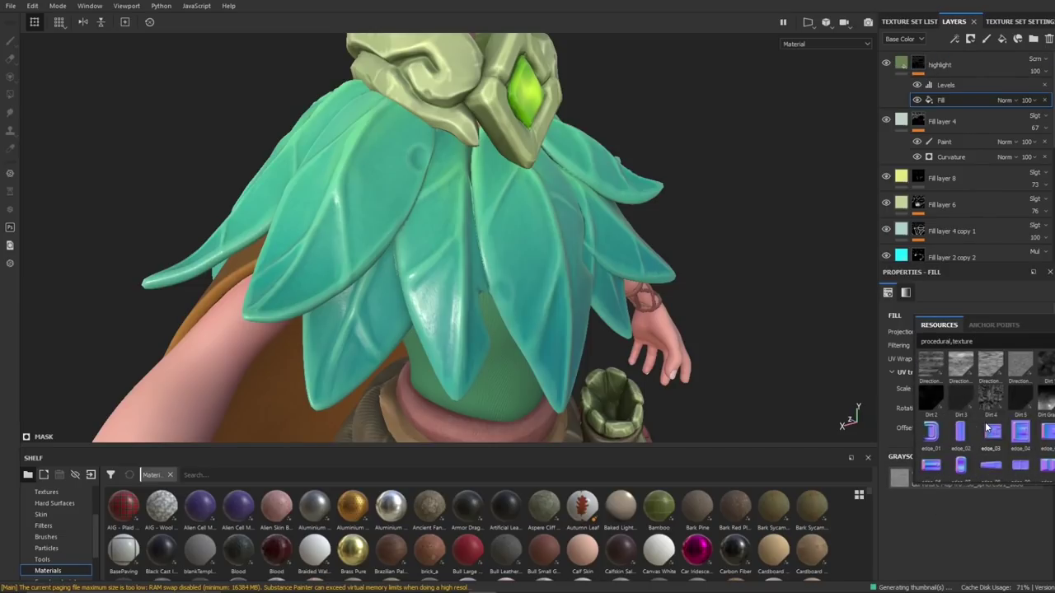
pyautogui.scroll(3, 989, 420)
pyautogui.click(964, 526)
pyautogui.click(886, 63)
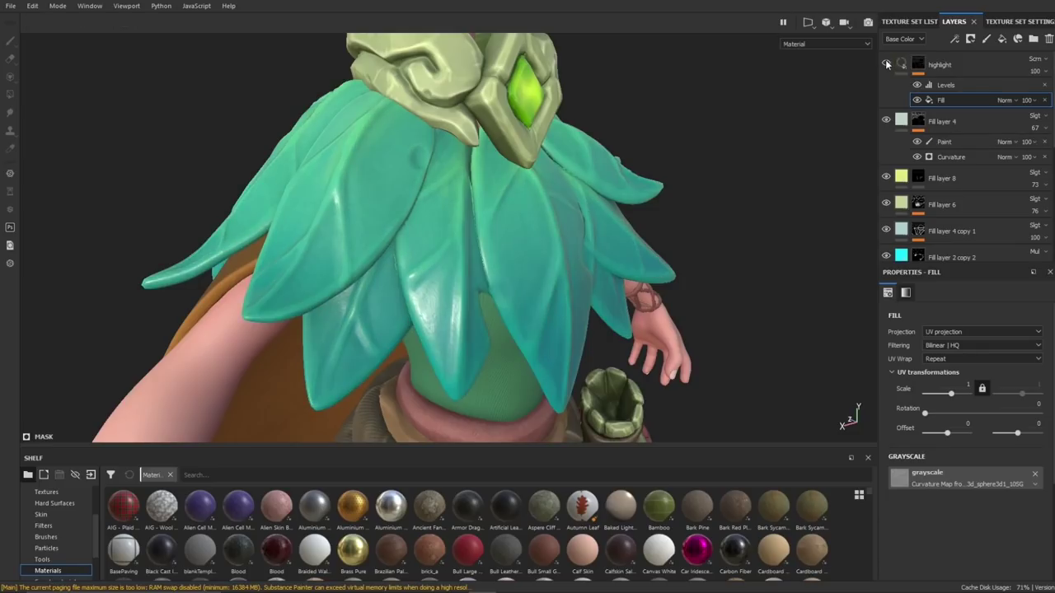
pyautogui.click(886, 64)
# - Change the highlight layer's base color to a lighter greyish green
pyautogui.click(902, 63)
pyautogui.click(944, 550)
pyautogui.moveTo(949, 441); pyautogui.dragTo(940, 475)
pyautogui.click(711, 238)
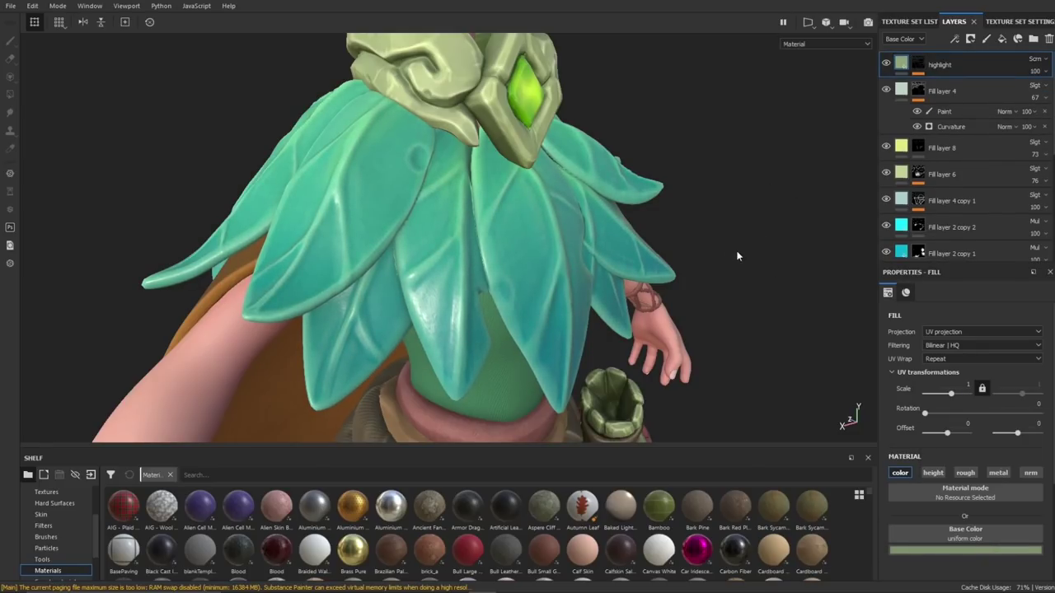
pyautogui.keyDown('alt'); pyautogui.moveTo(738, 255); pyautogui.dragTo(718, 252); pyautogui.keyUp('alt')
pyautogui.keyDown('alt'); pyautogui.moveTo(688, 239); pyautogui.dragTo(739, 249, button='middle'); pyautogui.keyUp('alt')
# - Add a Paint effect to the highlight layer's mask above its Levels effect
pyautogui.click(919, 67)
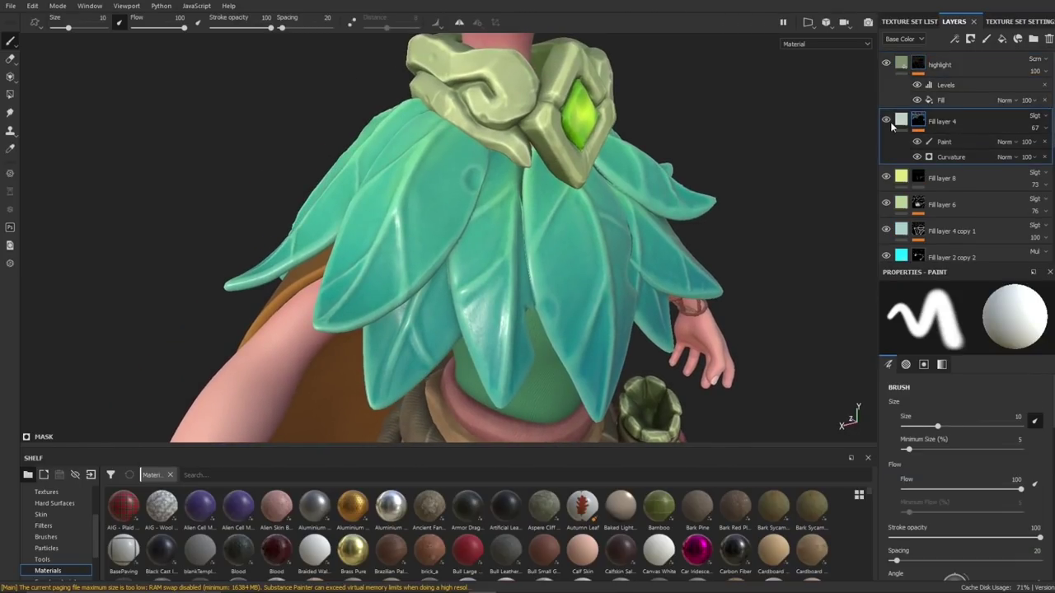
pyautogui.click(953, 156)
pyautogui.click(952, 142)
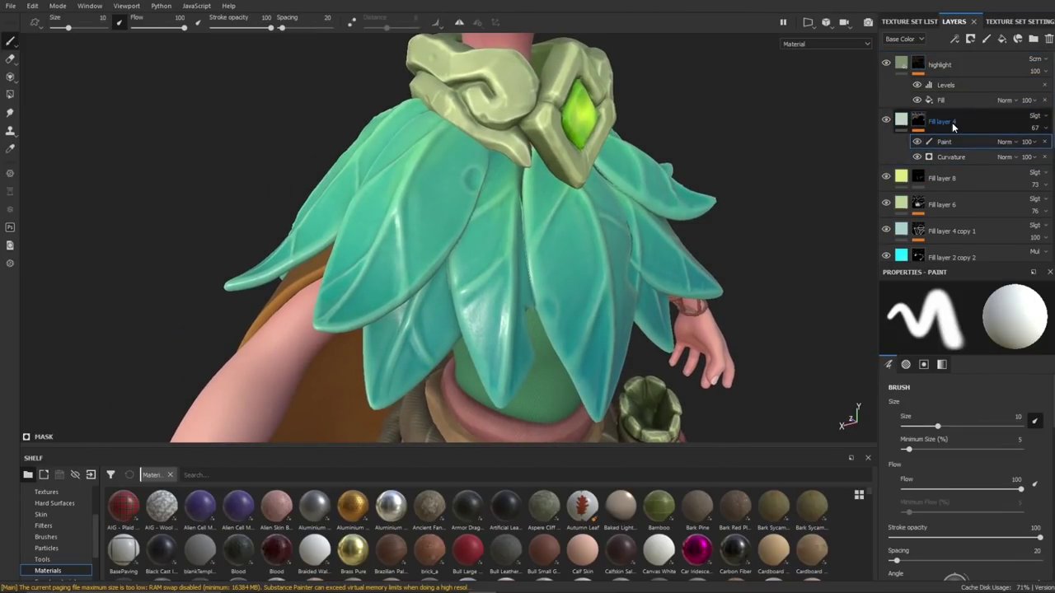
pyautogui.click(954, 125)
pyautogui.click(961, 68)
pyautogui.rightClick(920, 62)
pyautogui.click(957, 323)
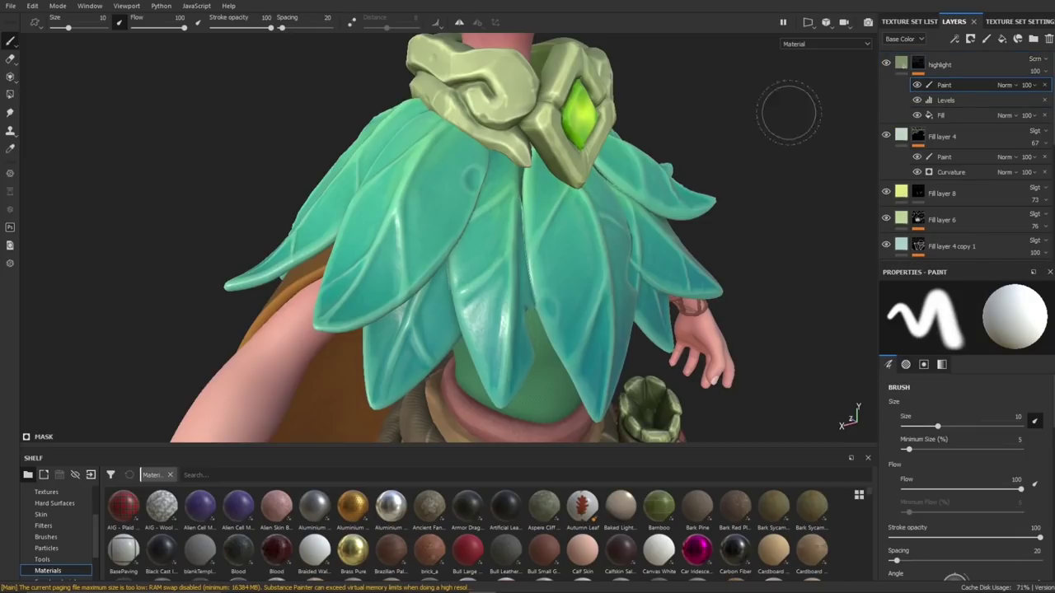
# - Paint highlight detail on the front leaf with the Basic Soft brush at size 0.31, flow 51, stroke opacity 50 and grayscale 0.5236
pyautogui.keyDown('ctrl'); pyautogui.moveTo(737, 276); pyautogui.dragTo(579, 306, button='right'); pyautogui.keyUp('ctrl')
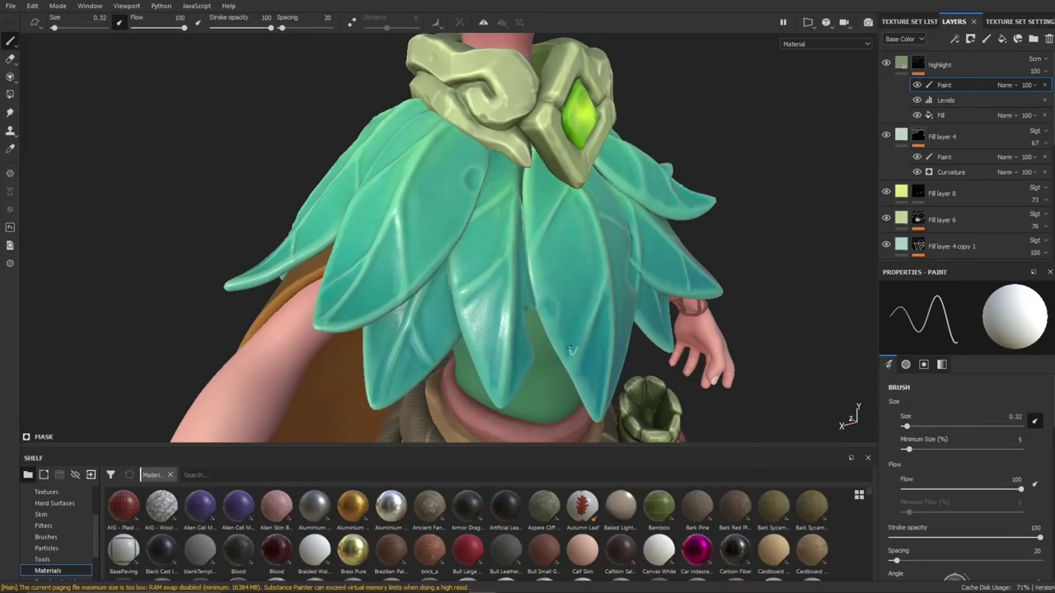
pyautogui.click(923, 364)
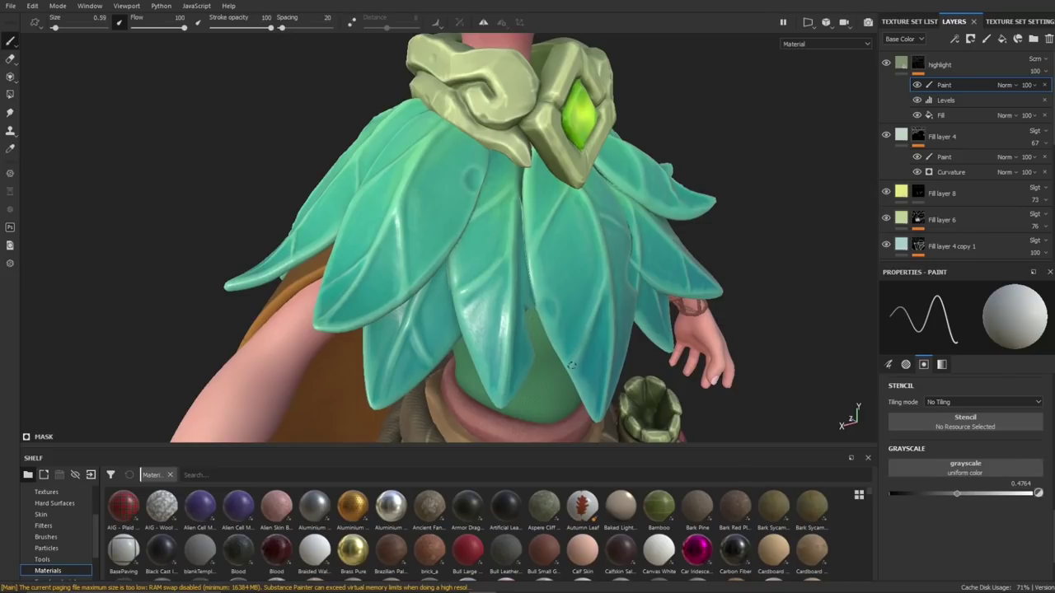
pyautogui.click(65, 536)
pyautogui.click(544, 507)
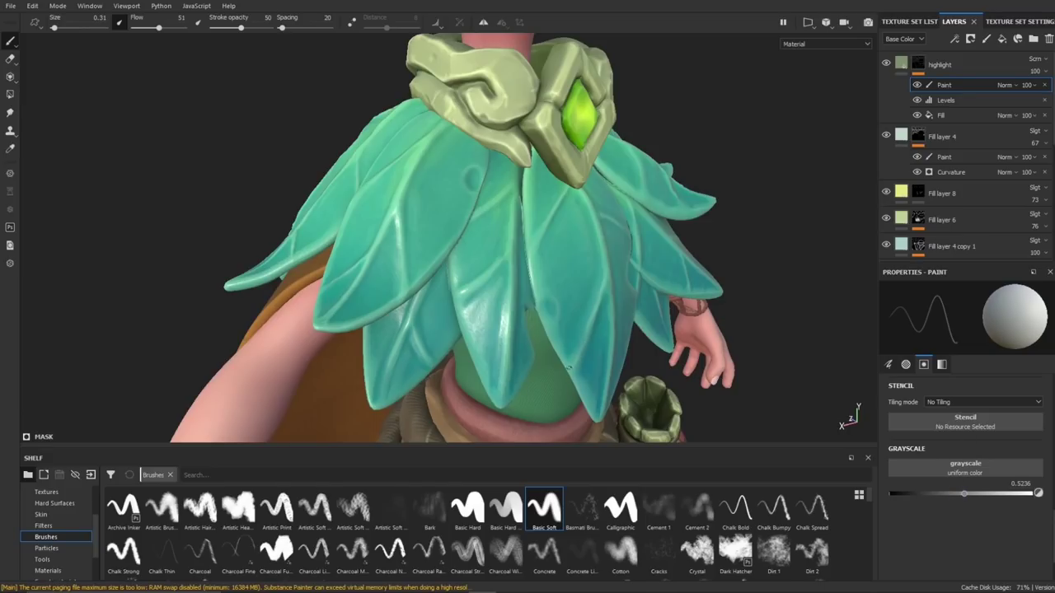
# - Display only the base color and retouch the central leaf's highlights with brush grayscale 0 and 0.5551, undoing the last stroke
pyautogui.keyDown('alt'); pyautogui.moveTo(568, 369); pyautogui.dragTo(650, 316); pyautogui.keyUp('alt')
pyautogui.keyDown('alt'); pyautogui.moveTo(650, 316); pyautogui.dragTo(766, 358, button='right'); pyautogui.keyUp('alt')
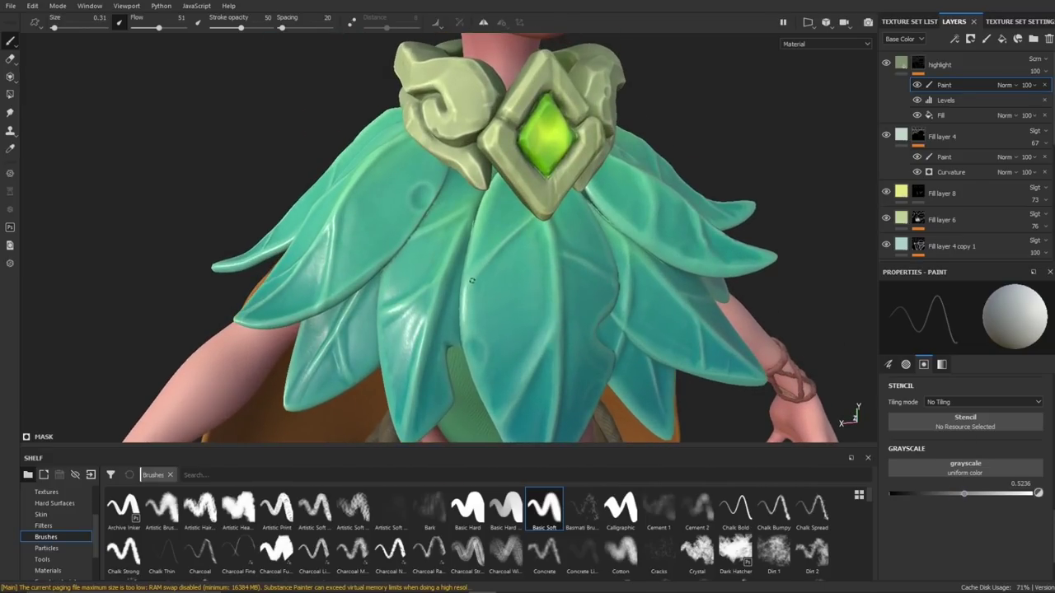
pyautogui.moveTo(971, 493); pyautogui.dragTo(885, 494)
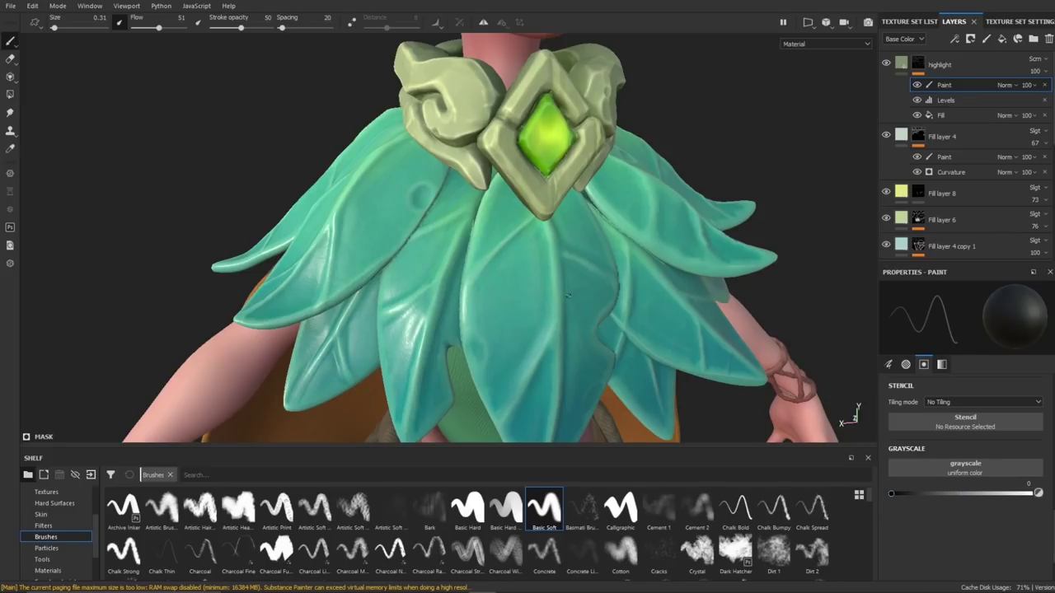
pyautogui.press('c')
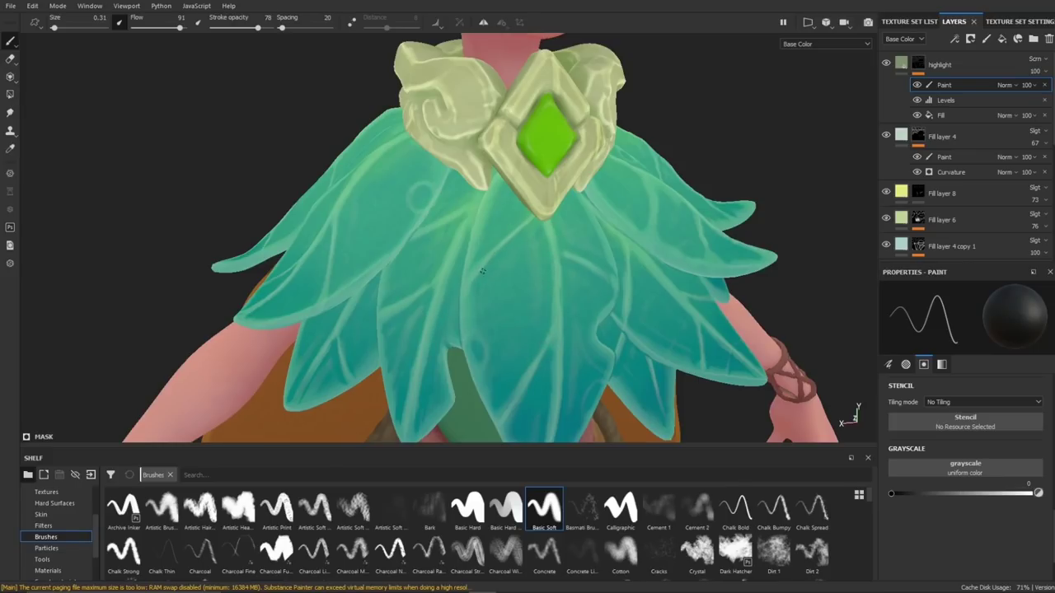
pyautogui.moveTo(891, 493); pyautogui.dragTo(966, 493)
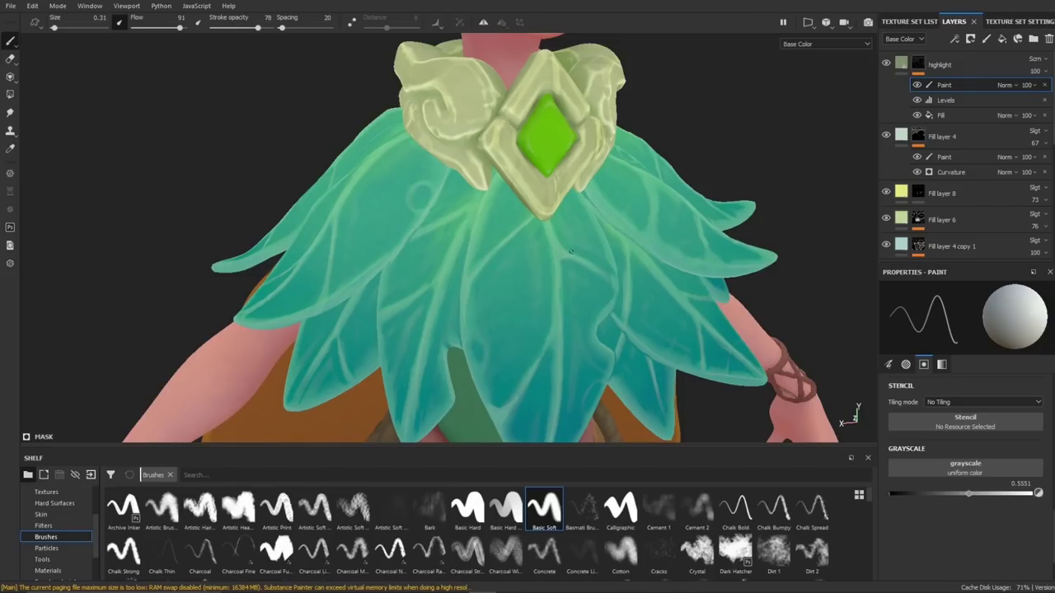
pyautogui.hotkey('ctrl', 'z')
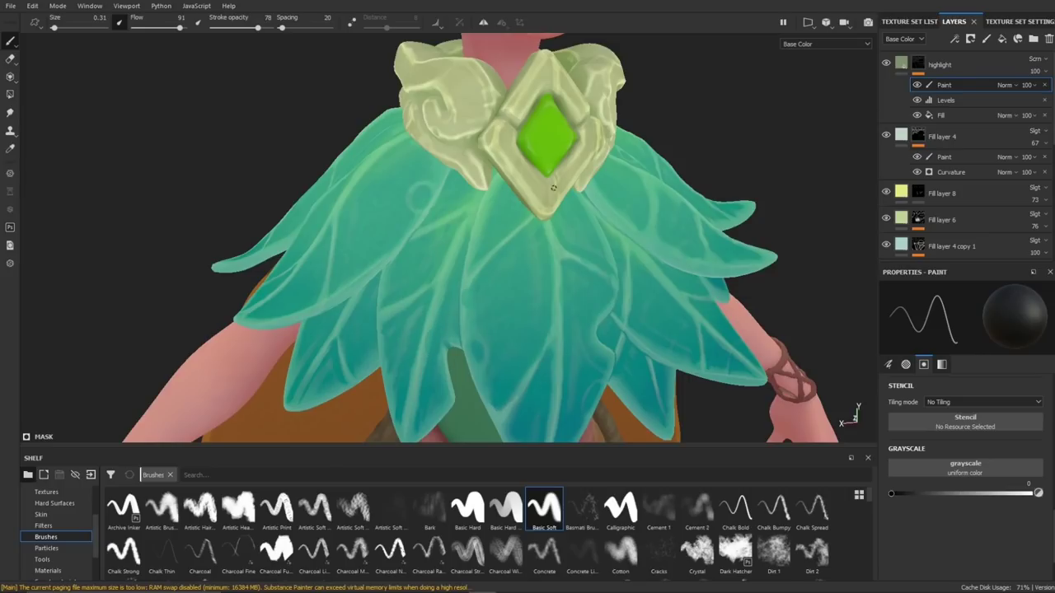
# - Return the viewport to the full material and inspect the leaf collar, comparing it with Fill layer 9 copy 1 hidden and shown
pyautogui.keyDown('alt'); pyautogui.moveTo(553, 188); pyautogui.dragTo(606, 270); pyautogui.keyUp('alt')
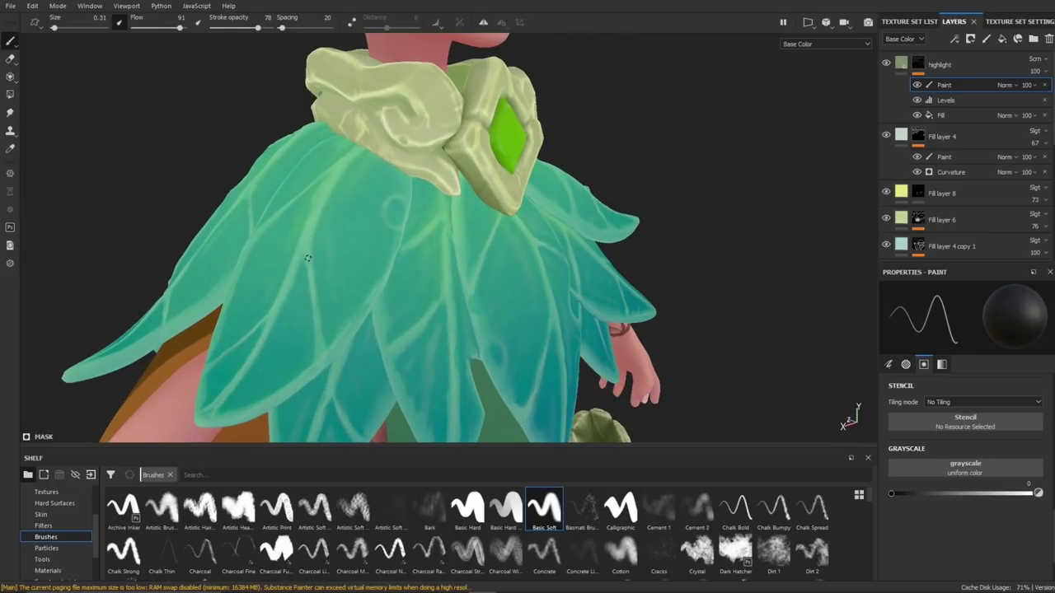
pyautogui.click(854, 46)
pyautogui.click(831, 57)
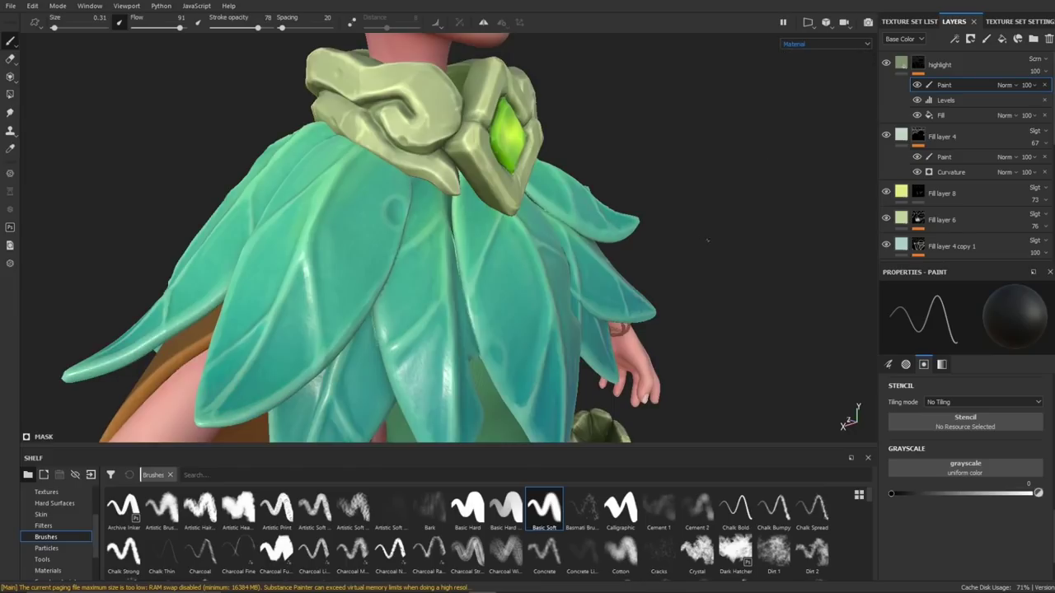
pyautogui.moveTo(706, 238)
pyautogui.keyDown('alt'); pyautogui.mouseDown()
pyautogui.moveTo(643, 228)
pyautogui.moveTo(692, 245)
pyautogui.mouseUp(); pyautogui.keyUp('alt')
pyautogui.keyDown('alt'); pyautogui.moveTo(692, 245); pyautogui.dragTo(577, 235, button='right'); pyautogui.keyUp('alt')
pyautogui.keyDown('alt'); pyautogui.moveTo(439, 224); pyautogui.dragTo(481, 258); pyautogui.keyUp('alt')
pyautogui.scroll(-3, 996, 186)
pyautogui.scroll(-4, 996, 186)
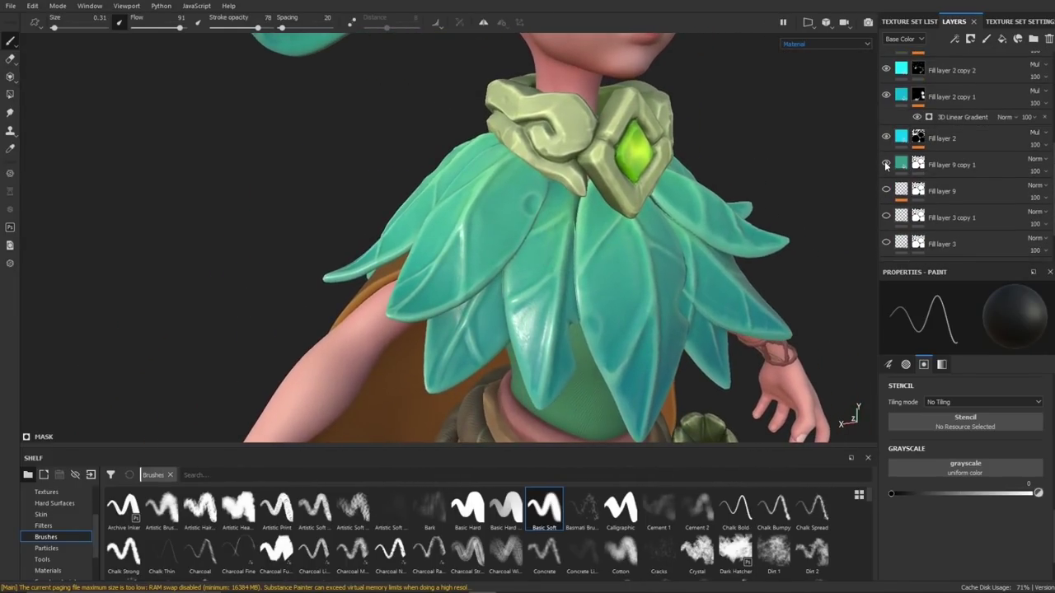
pyautogui.click(887, 164)
pyautogui.click(887, 164)
# - Inspect the material shading of the leaf hair and leaf collar from several angles and under rotated lighting
pyautogui.keyDown('alt'); pyautogui.moveTo(444, 93); pyautogui.dragTo(532, 305, button='middle'); pyautogui.keyUp('alt')
pyautogui.keyDown('alt'); pyautogui.moveTo(362, 58); pyautogui.dragTo(559, 296, button='middle'); pyautogui.keyUp('alt')
pyautogui.keyDown('alt'); pyautogui.moveTo(559, 296); pyautogui.dragTo(527, 281); pyautogui.keyUp('alt')
pyautogui.scroll(7, 896, 64)
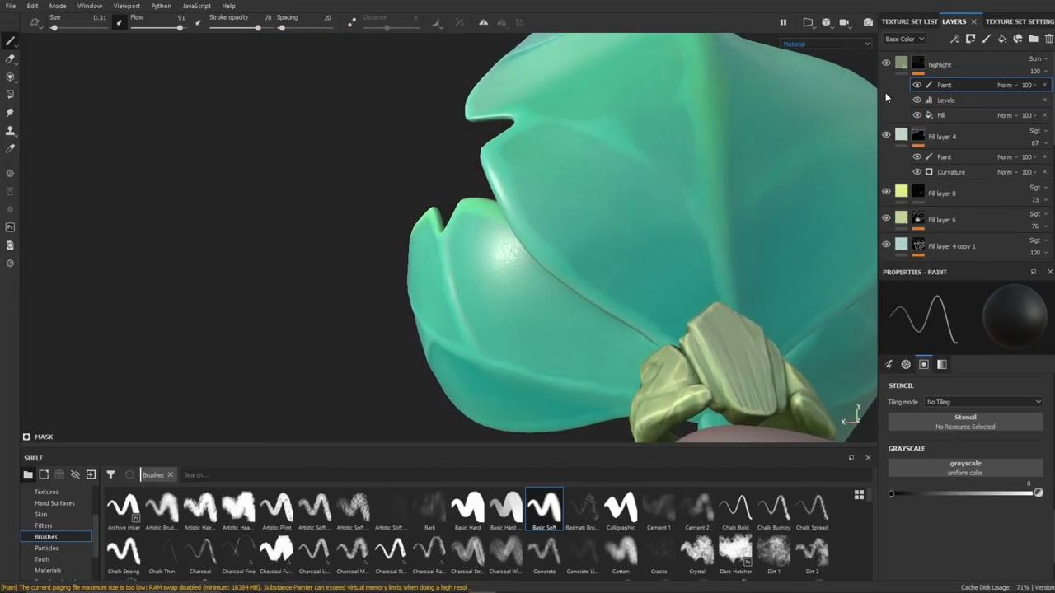
pyautogui.keyDown('alt'); pyautogui.moveTo(662, 172); pyautogui.dragTo(638, 96, button='right'); pyautogui.keyUp('alt')
pyautogui.keyDown('alt'); pyautogui.moveTo(629, 396); pyautogui.dragTo(617, 195, button='middle'); pyautogui.keyUp('alt')
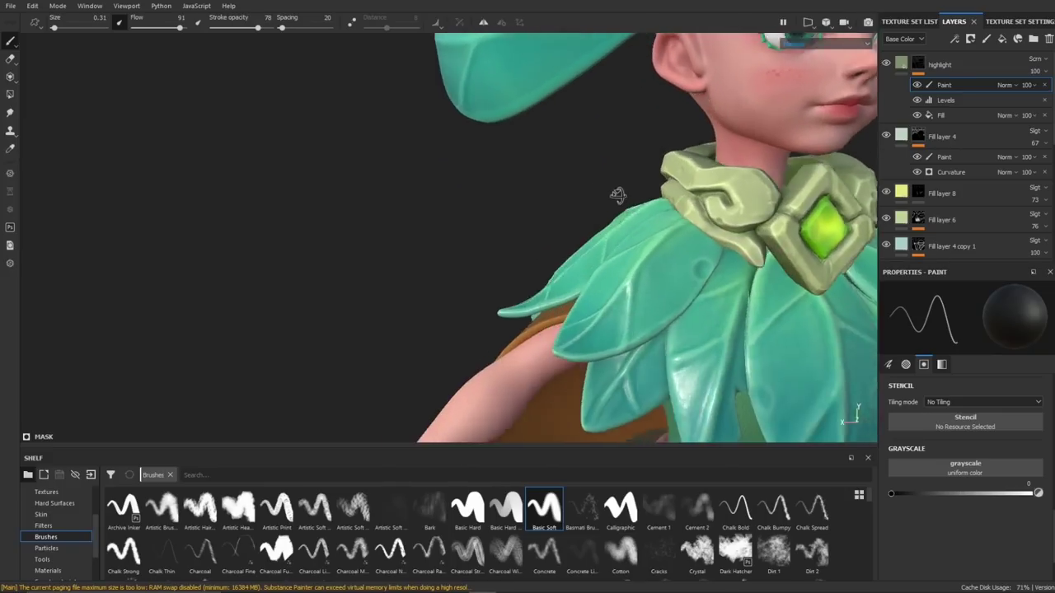
pyautogui.keyDown('alt'); pyautogui.moveTo(617, 196); pyautogui.dragTo(651, 186); pyautogui.keyUp('alt')
pyautogui.keyDown('alt'); pyautogui.moveTo(651, 186); pyautogui.dragTo(610, 182, button='middle'); pyautogui.keyUp('alt')
pyautogui.keyDown('alt'); pyautogui.moveTo(610, 181); pyautogui.dragTo(548, 218); pyautogui.keyUp('alt')
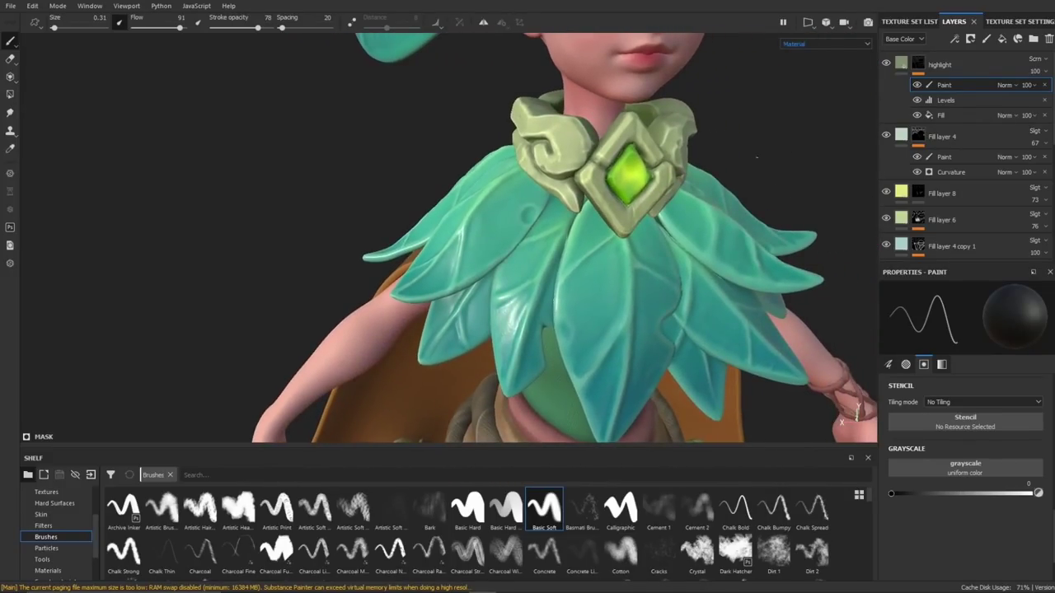
pyautogui.keyDown('alt'); pyautogui.moveTo(774, 163); pyautogui.dragTo(808, 169); pyautogui.keyUp('alt')
pyautogui.keyDown('shift'); pyautogui.moveTo(808, 168); pyautogui.dragTo(725, 243, button='right'); pyautogui.keyUp('shift')
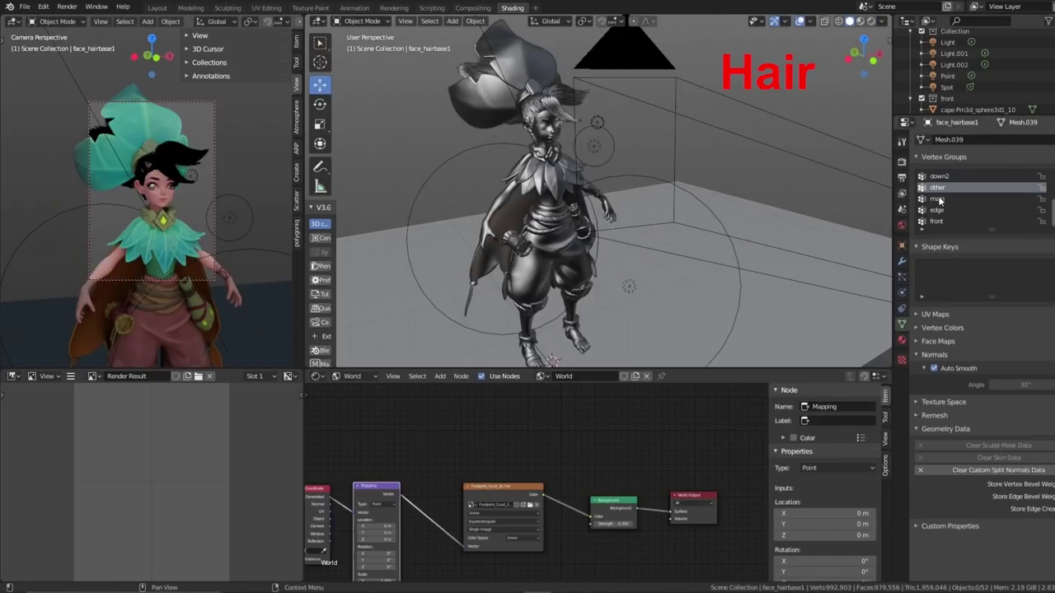
# - Switch to Blender and review the vertex groups and hair particle systems of face_hairbase1 while viewing the hair from behind
pyautogui.click(938, 199)
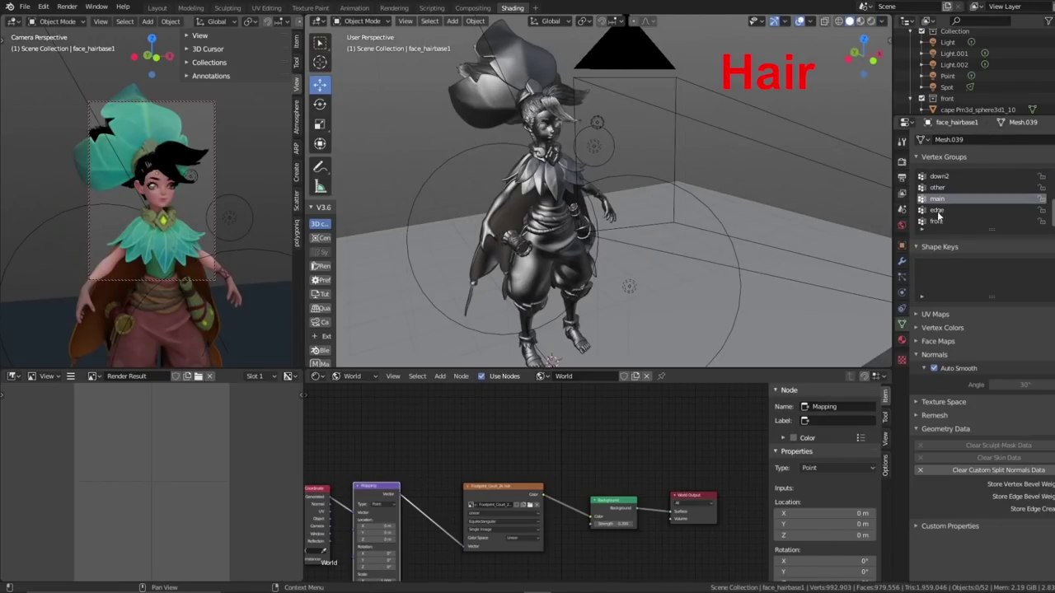
pyautogui.click(903, 280)
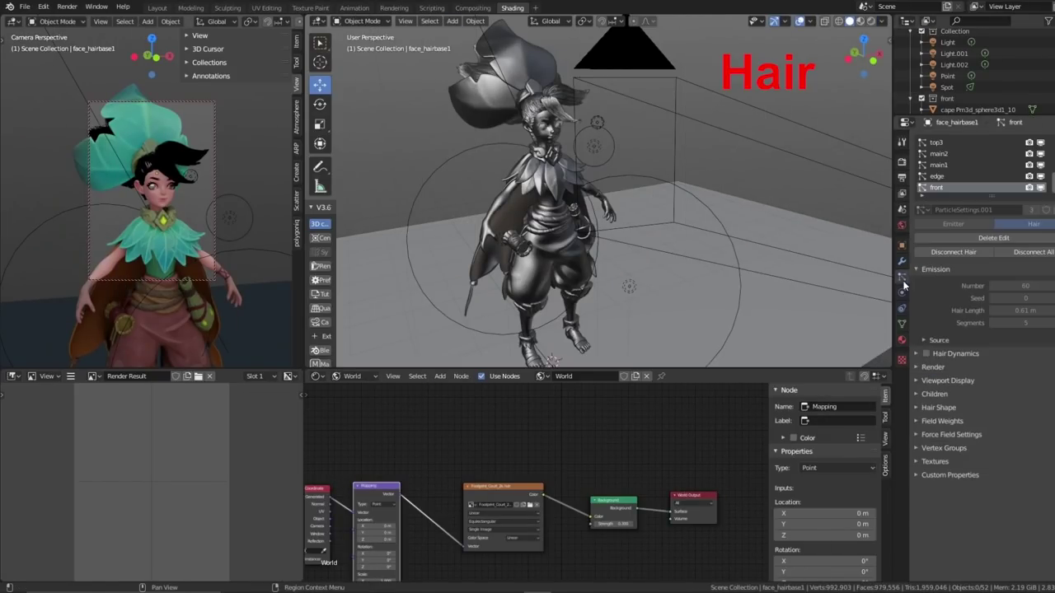
pyautogui.moveTo(425, 139); pyautogui.dragTo(580, 193, button='middle')
pyautogui.click(934, 177)
pyautogui.click(942, 144)
pyautogui.scroll(4, 942, 146)
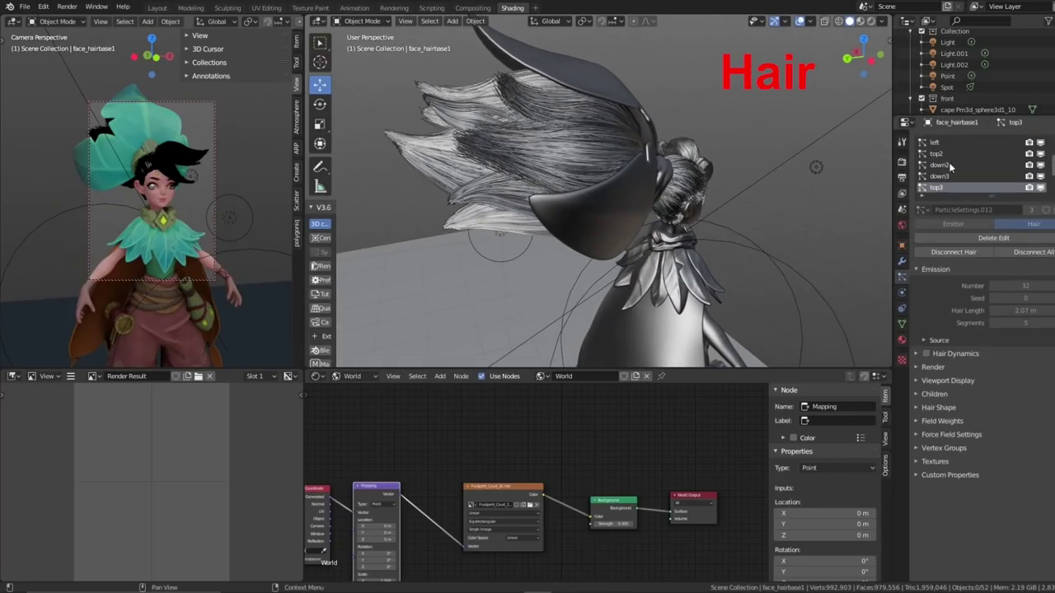
pyautogui.keyDown('ctrl'); pyautogui.scroll(4, 950, 168); pyautogui.keyUp('ctrl')
pyautogui.moveTo(829, 156)
pyautogui.mouseDown(button='middle')
pyautogui.moveTo(733, 150)
pyautogui.moveTo(843, 162)
pyautogui.moveTo(828, 155)
pyautogui.mouseUp(button='middle')
pyautogui.scroll(4, 973, 165)
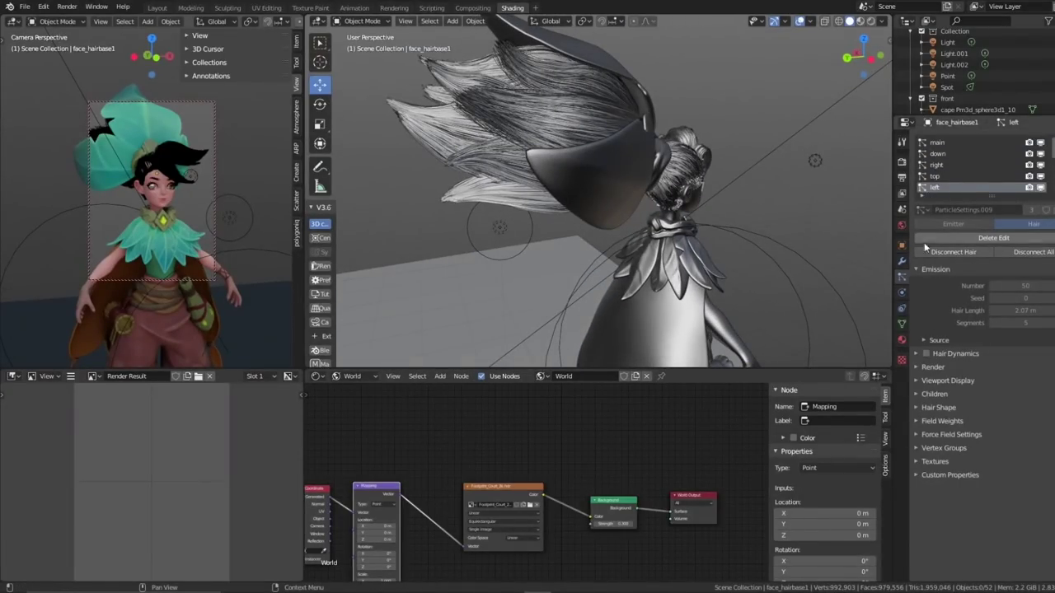
pyautogui.click(939, 153)
pyautogui.click(938, 144)
pyautogui.click(940, 167)
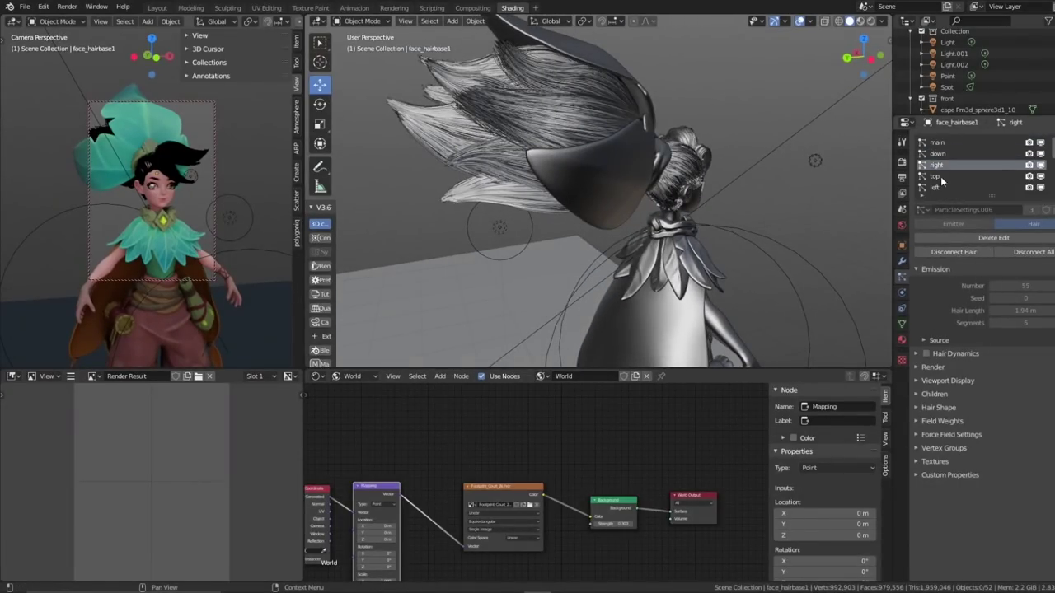
pyautogui.moveTo(824, 174); pyautogui.dragTo(794, 188, button='middle')
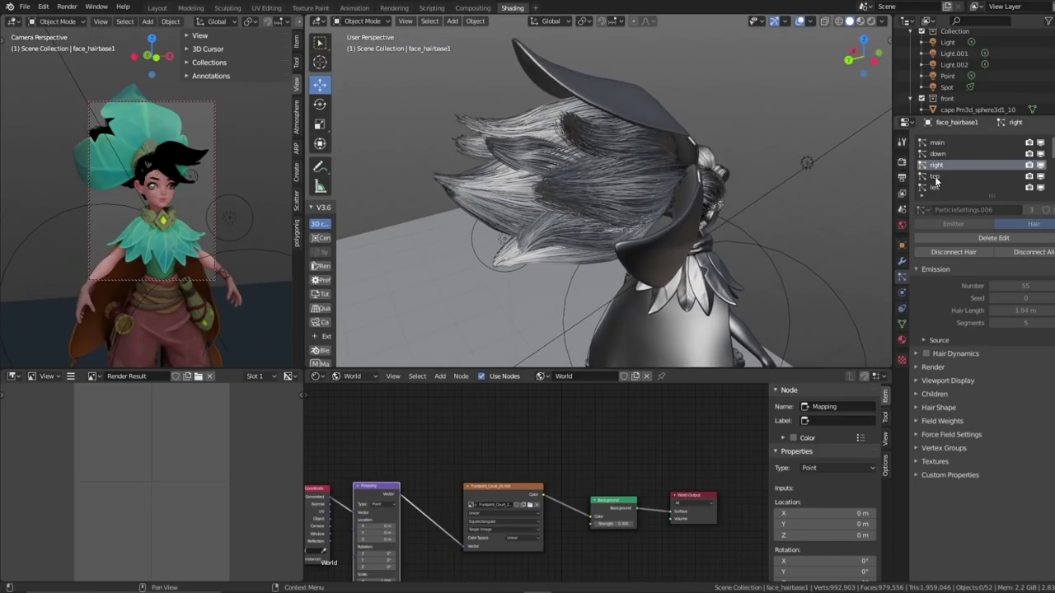
# - Put the top2 hair system into Particle Edit mode and comb its guide strands towards the tip of the tuft
pyautogui.keyDown('ctrl'); pyautogui.scroll(-3, 936, 180); pyautogui.keyUp('ctrl')
pyautogui.click(363, 20)
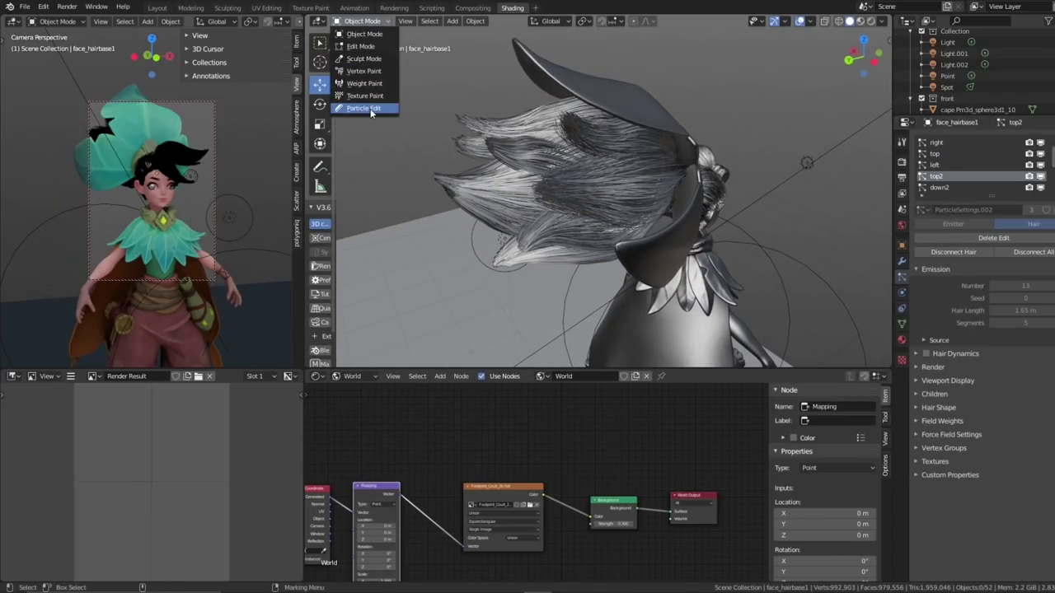
pyautogui.click(365, 110)
pyautogui.moveTo(365, 115)
pyautogui.mouseDown(button='middle')
pyautogui.moveTo(542, 207)
pyautogui.moveTo(631, 172)
pyautogui.moveTo(736, 168)
pyautogui.moveTo(624, 168)
pyautogui.mouseUp(button='middle')
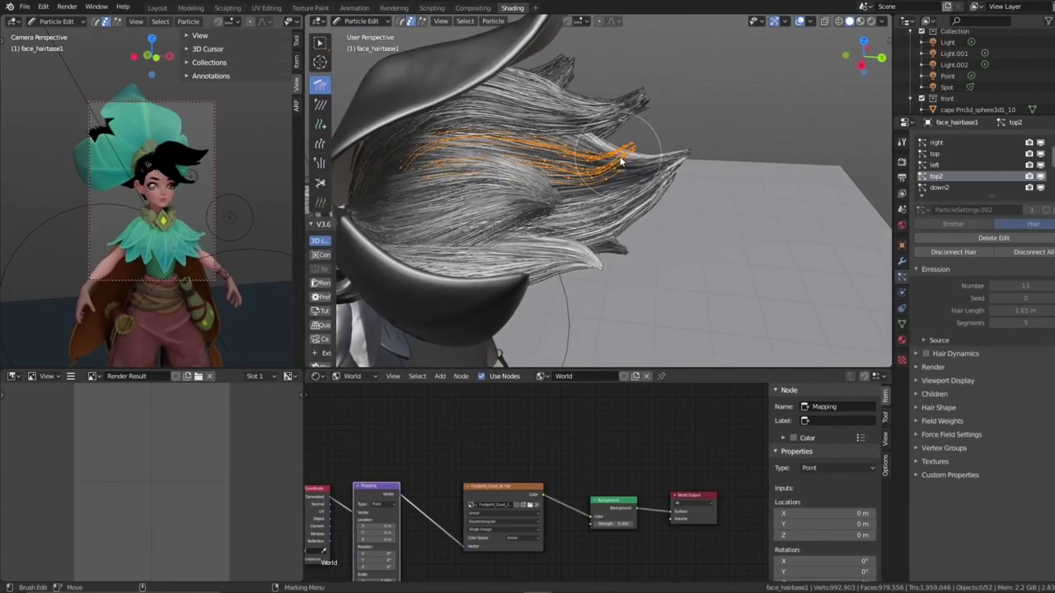
pyautogui.moveTo(462, 129); pyautogui.dragTo(512, 119)
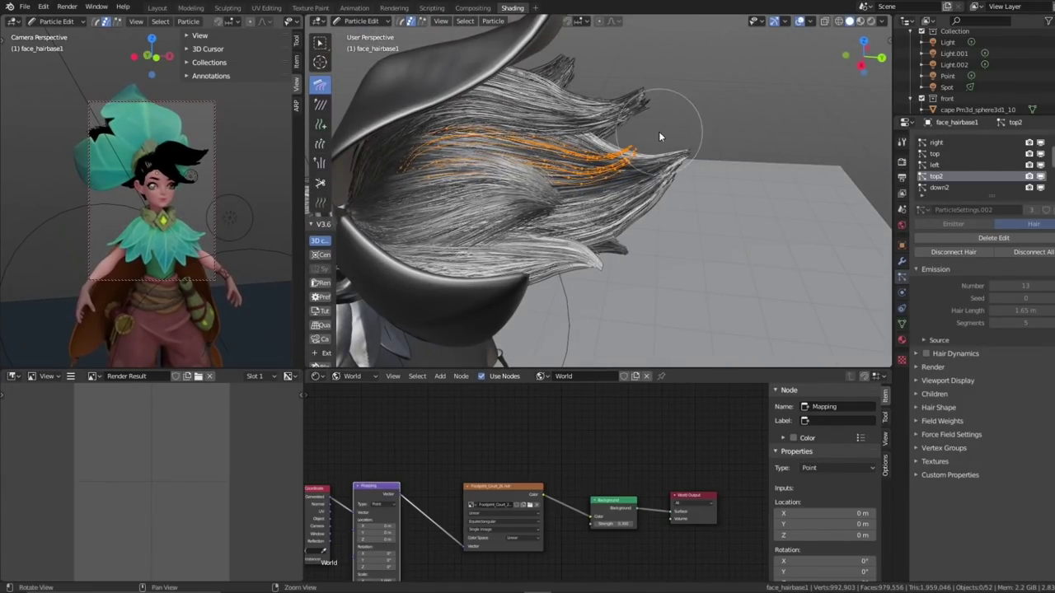
pyautogui.keyDown('alt'); pyautogui.moveTo(658, 132); pyautogui.dragTo(642, 106); pyautogui.keyUp('alt')
pyautogui.moveTo(536, 75)
pyautogui.mouseDown()
pyautogui.moveTo(581, 75)
pyautogui.moveTo(605, 56)
pyautogui.moveTo(653, 73)
pyautogui.moveTo(668, 113)
pyautogui.mouseUp()
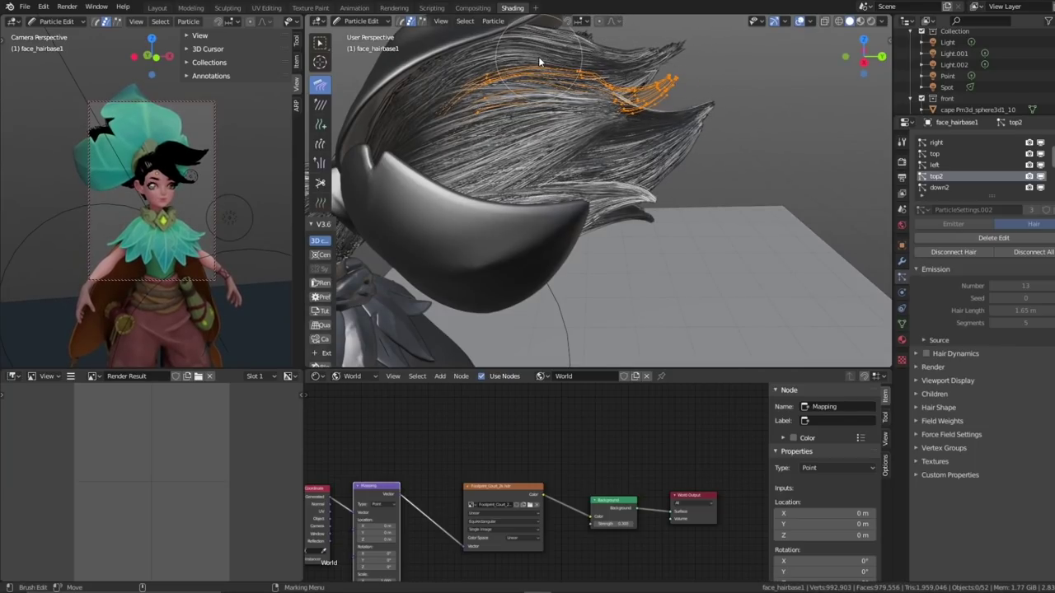
pyautogui.moveTo(540, 62)
pyautogui.mouseDown()
pyautogui.moveTo(577, 52)
pyautogui.moveTo(657, 74)
pyautogui.moveTo(666, 107)
pyautogui.mouseUp()
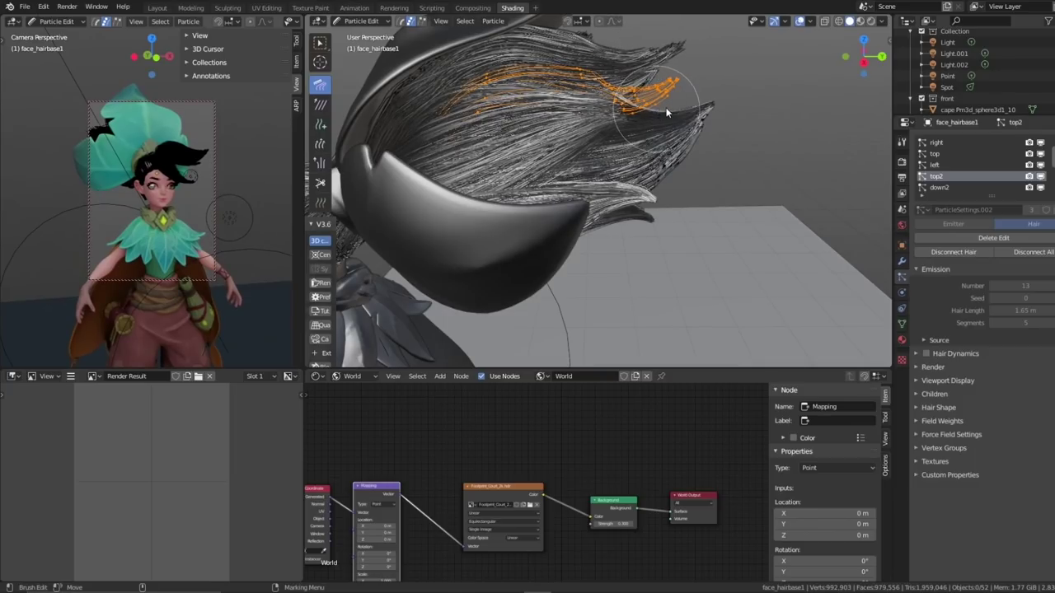
# - Expand the Viewport Display, Children and Render settings of the top2 hair system to examine its strand and children values
pyautogui.click(927, 380)
pyautogui.click(926, 487)
pyautogui.scroll(-3, 933, 455)
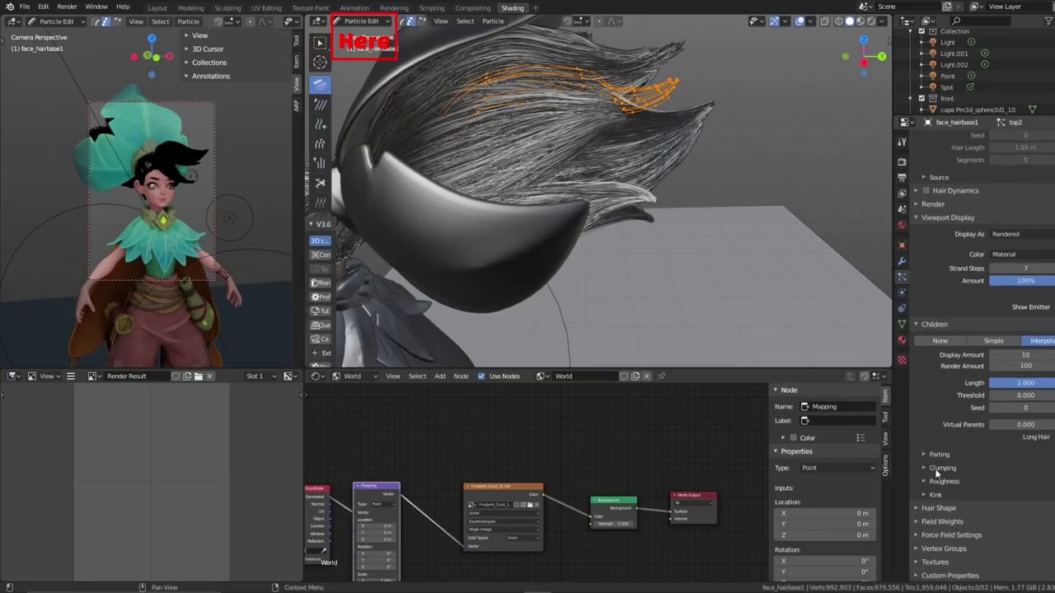
pyautogui.click(928, 295)
pyautogui.scroll(-6, 951, 404)
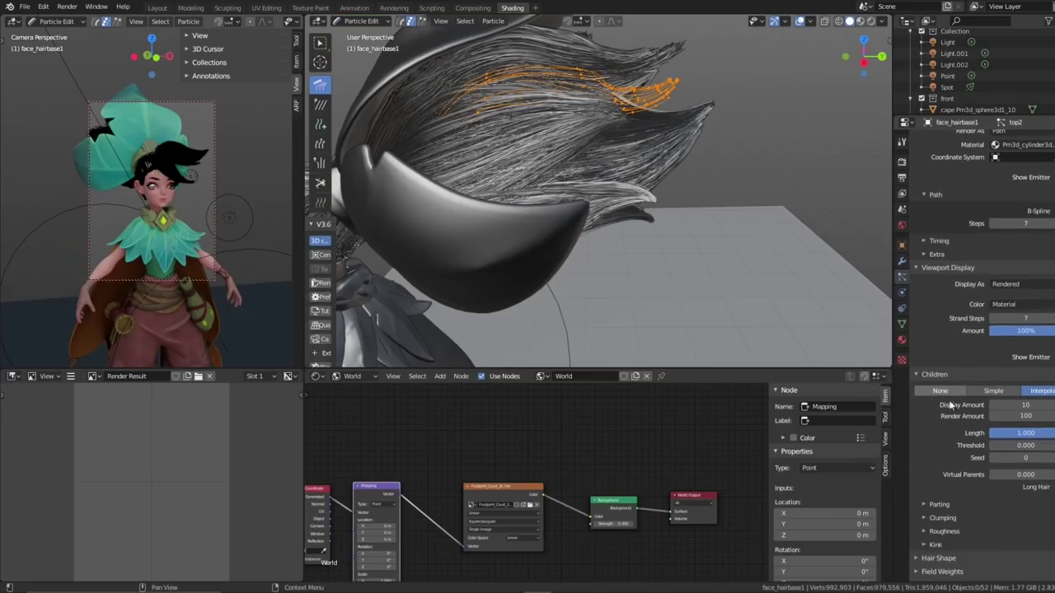
# - Comb the outer part of the top2 guide strands slightly upward
pyautogui.moveTo(791, 190)
pyautogui.mouseDown(button='middle')
pyautogui.moveTo(753, 165)
pyautogui.moveTo(684, 164)
pyautogui.mouseUp(button='middle')
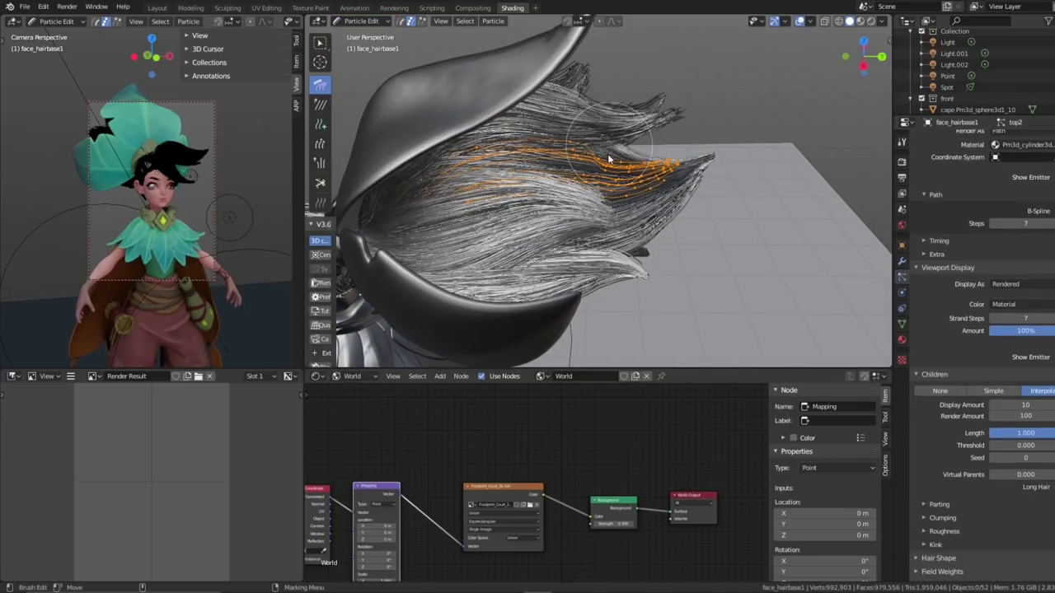
pyautogui.moveTo(612, 170); pyautogui.dragTo(649, 153)
pyautogui.click(493, 21)
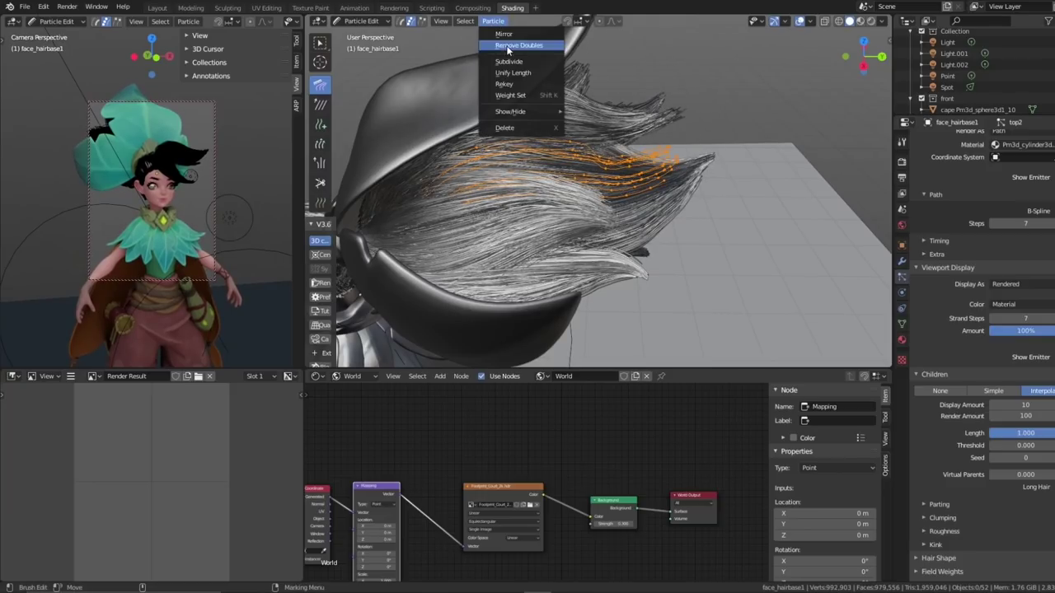
pyautogui.click(421, 21)
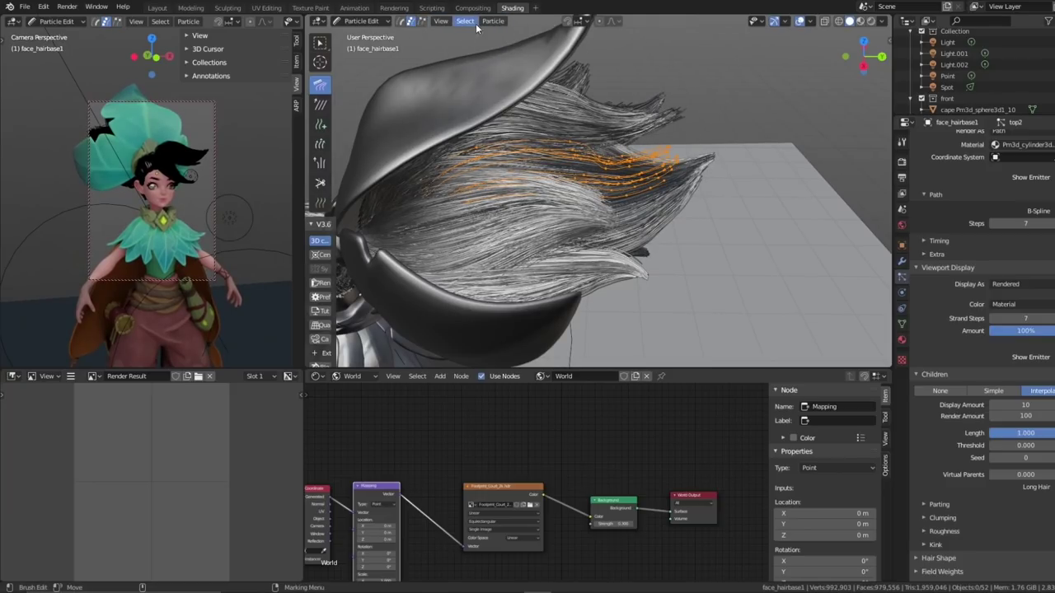
# - Clear the hair key selection, select only the strand tips and extend the selection twice with Select More
pyautogui.click(465, 20)
pyautogui.click(476, 46)
pyautogui.click(465, 21)
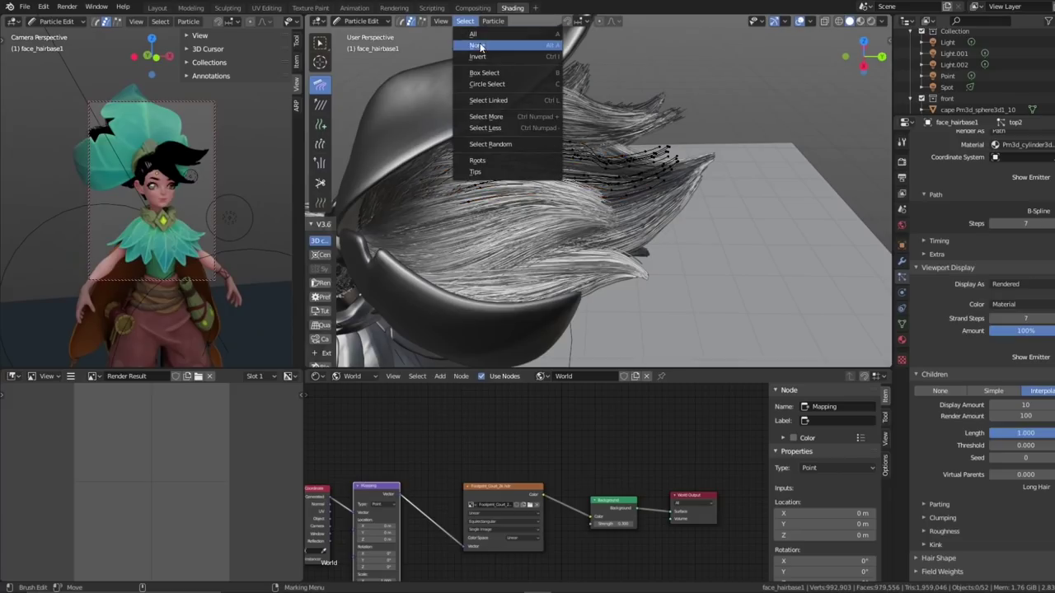
pyautogui.click(486, 172)
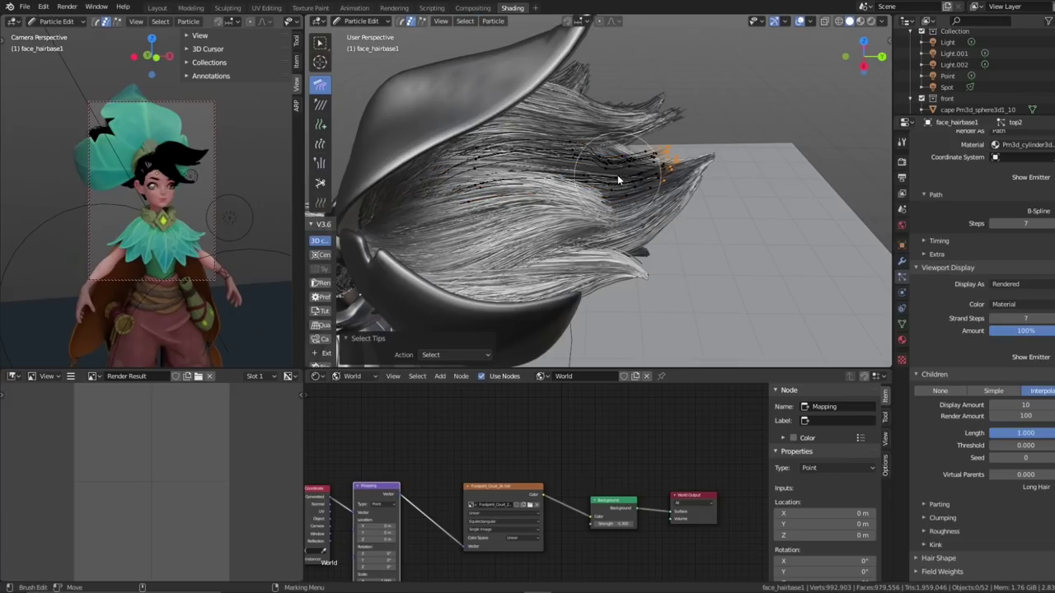
pyautogui.click(465, 21)
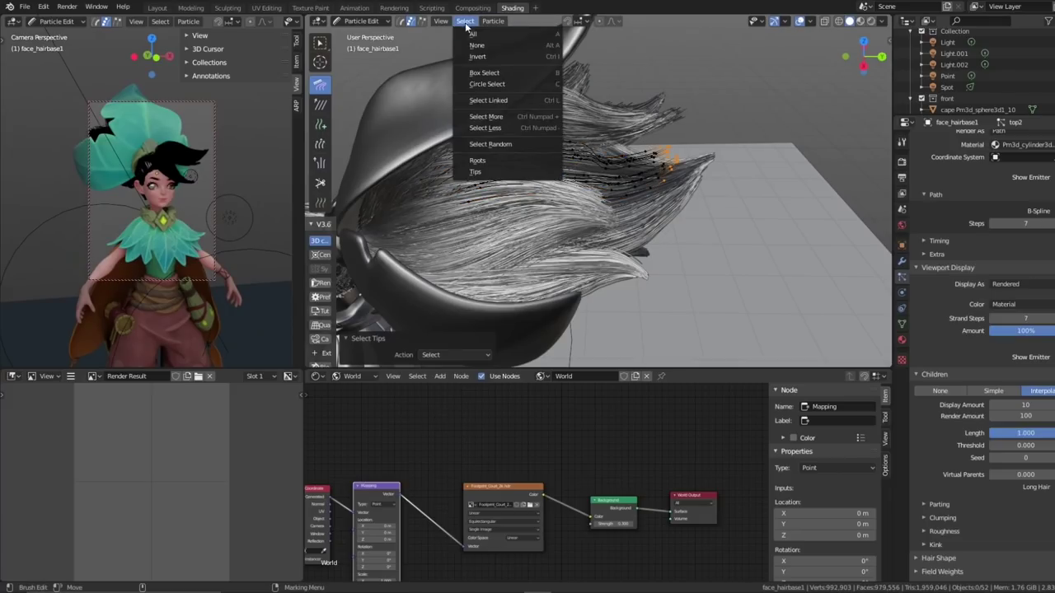
pyautogui.click(521, 117)
pyautogui.scroll(4, 487, 24)
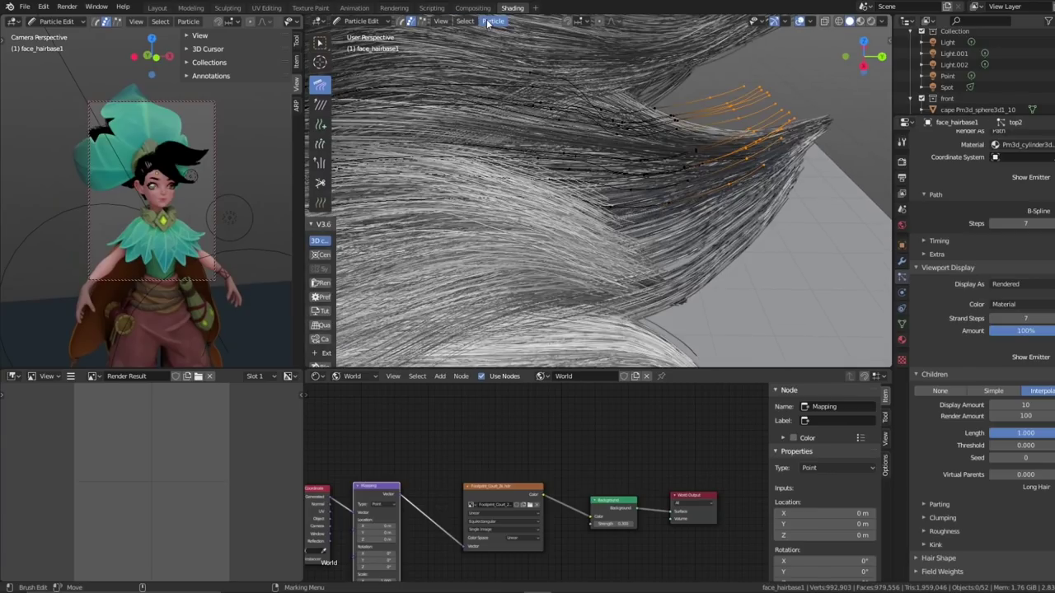
pyautogui.scroll(-4, 684, 170)
pyautogui.click(465, 22)
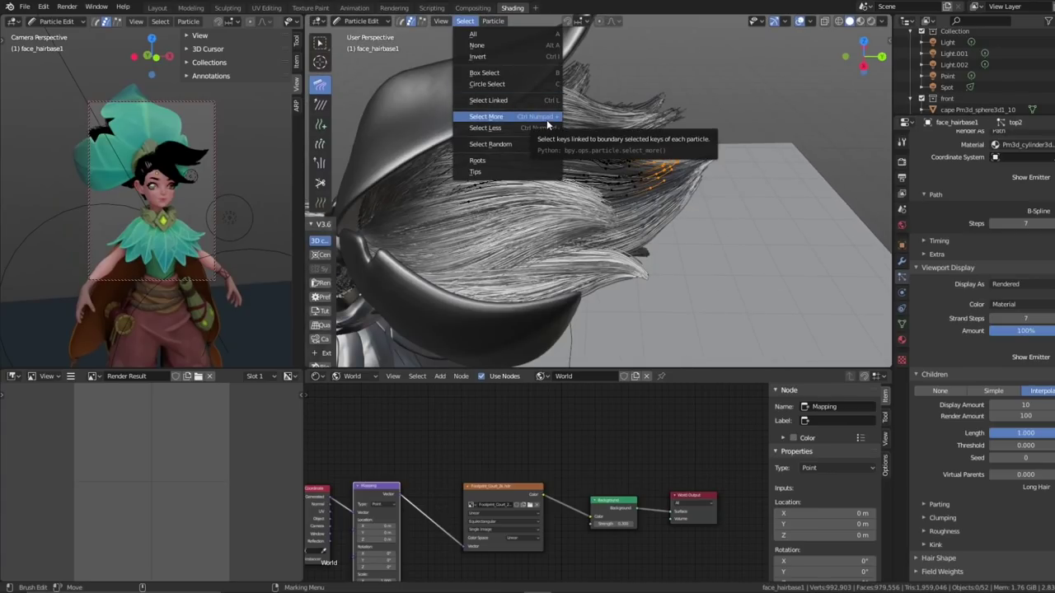
pyautogui.click(547, 122)
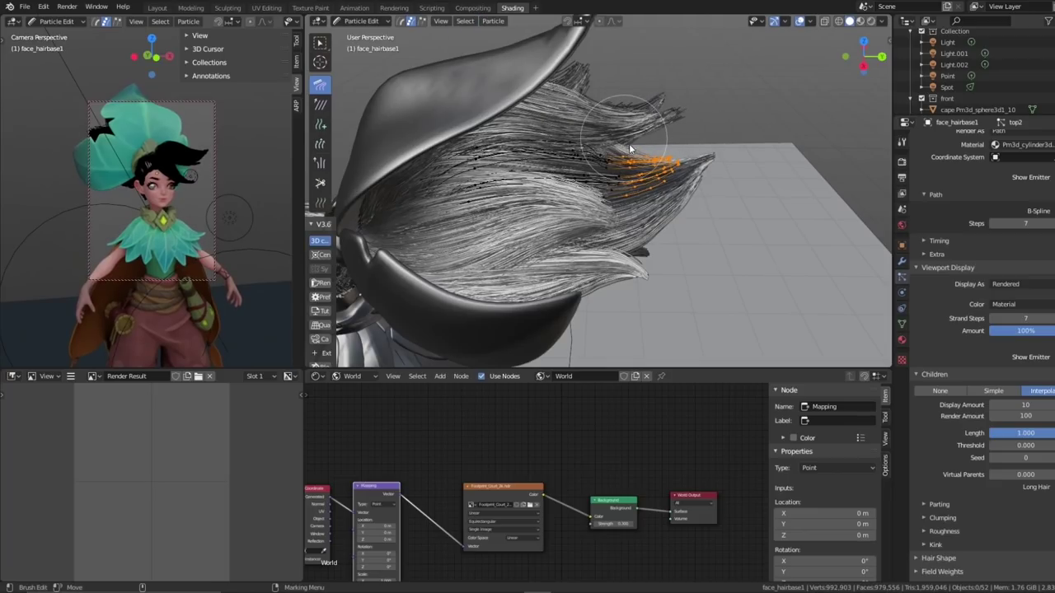
# - Comb the selected ends of the top2 strands together from above, and return to Object Mode
pyautogui.moveTo(668, 156); pyautogui.dragTo(652, 251, button='middle')
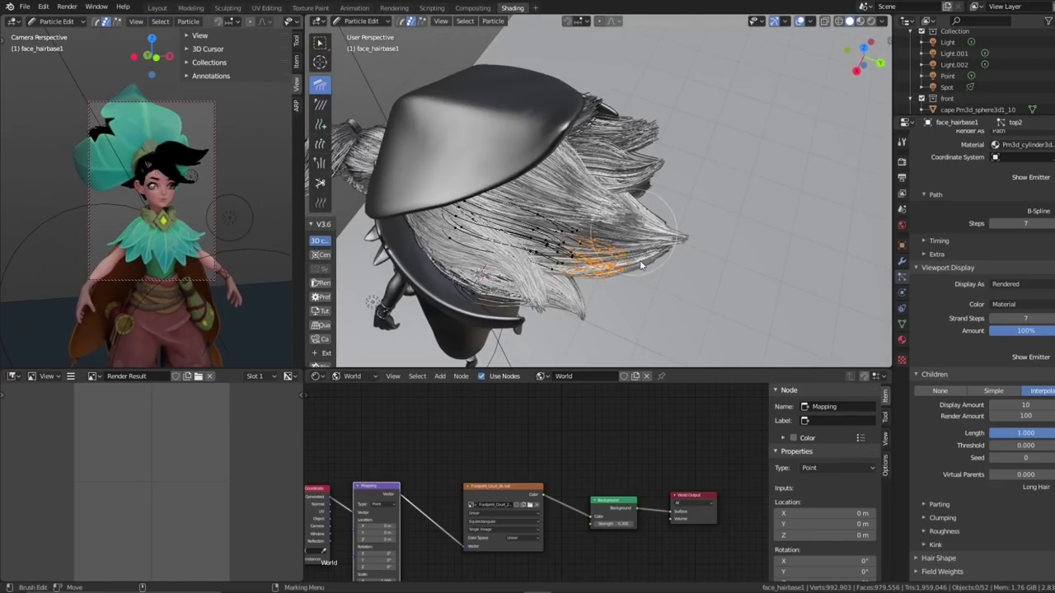
pyautogui.moveTo(624, 267)
pyautogui.mouseDown()
pyautogui.moveTo(580, 302)
pyautogui.moveTo(632, 272)
pyautogui.moveTo(636, 297)
pyautogui.moveTo(624, 274)
pyautogui.mouseUp()
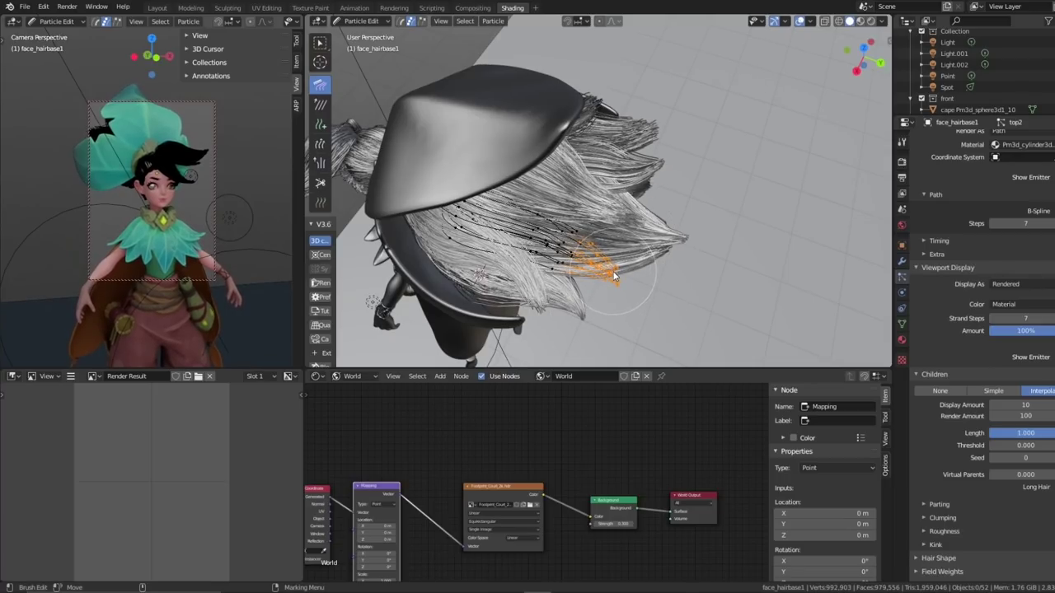
pyautogui.moveTo(624, 274)
pyautogui.mouseDown(button='middle')
pyautogui.moveTo(736, 209)
pyautogui.moveTo(610, 177)
pyautogui.mouseUp(button='middle')
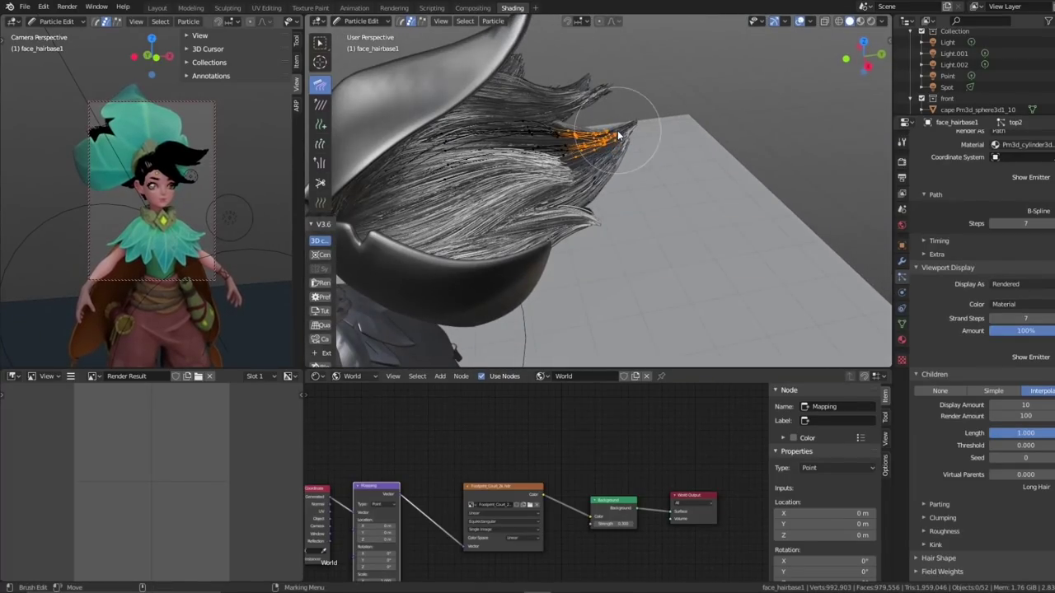
pyautogui.click(382, 24)
pyautogui.click(379, 35)
# - Preview the character's hair and face in Rendered viewport shading, and return to Solid shading
pyautogui.moveTo(708, 121)
pyautogui.mouseDown(button='middle')
pyautogui.moveTo(740, 158)
pyautogui.moveTo(591, 198)
pyautogui.moveTo(761, 212)
pyautogui.moveTo(795, 234)
pyautogui.moveTo(624, 224)
pyautogui.mouseUp(button='middle')
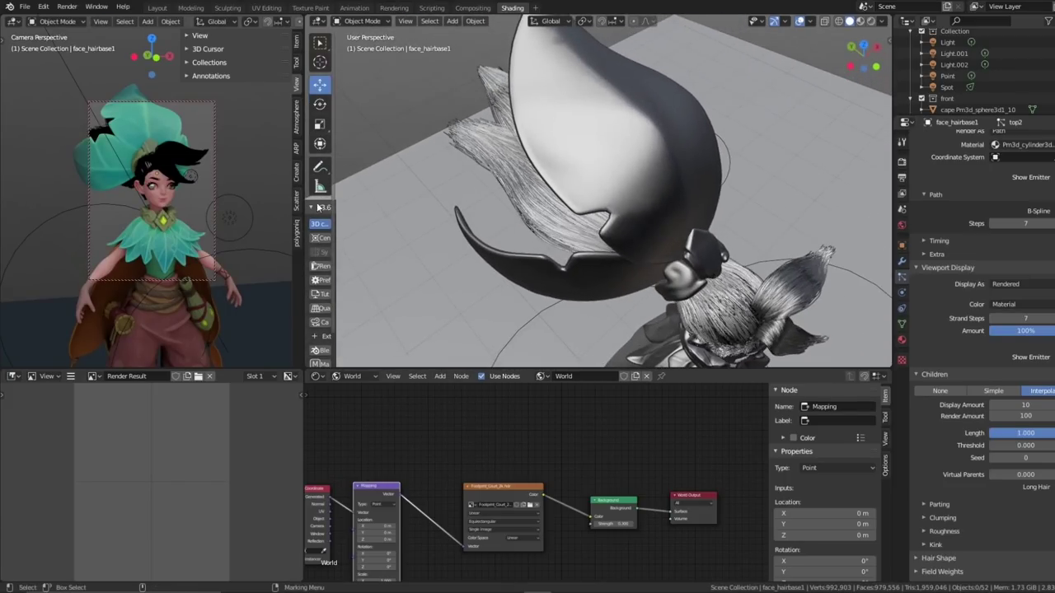
pyautogui.moveTo(624, 231)
pyautogui.keyDown('alt'); pyautogui.mouseDown()
pyautogui.moveTo(603, 212)
pyautogui.moveTo(587, 156)
pyautogui.mouseUp(); pyautogui.keyUp('alt')
pyautogui.click(872, 23)
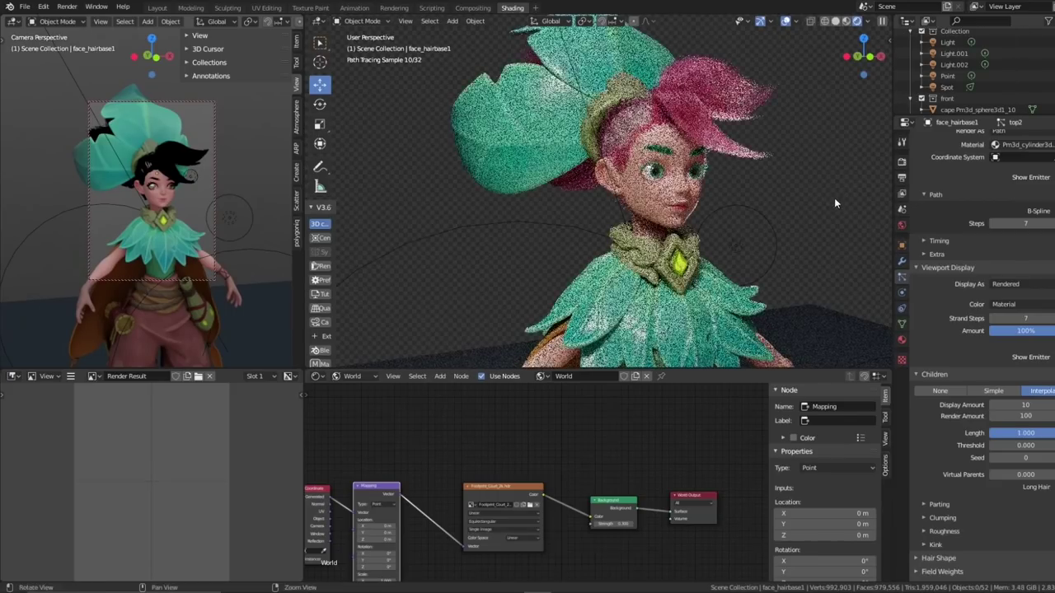
pyautogui.keyDown('alt'); pyautogui.moveTo(834, 200); pyautogui.dragTo(749, 187, button='right'); pyautogui.keyUp('alt')
pyautogui.moveTo(748, 185)
pyautogui.mouseDown(button='middle')
pyautogui.moveTo(725, 194)
pyautogui.moveTo(775, 169)
pyautogui.moveTo(745, 168)
pyautogui.moveTo(737, 178)
pyautogui.moveTo(717, 168)
pyautogui.moveTo(750, 171)
pyautogui.mouseUp(button='middle')
pyautogui.keyDown('alt'); pyautogui.moveTo(750, 172); pyautogui.dragTo(742, 207); pyautogui.keyUp('alt')
pyautogui.keyDown('alt'); pyautogui.moveTo(581, 140); pyautogui.dragTo(732, 171, button='right'); pyautogui.keyUp('alt')
pyautogui.moveTo(715, 260)
pyautogui.mouseDown(button='middle')
pyautogui.moveTo(725, 224)
pyautogui.moveTo(745, 243)
pyautogui.moveTo(736, 235)
pyautogui.mouseUp(button='middle')
pyautogui.click(836, 20)
# - Select the face object and review its brow, eyeslashs and eyelash_top vertex groups
pyautogui.keyDown('ctrl'); pyautogui.moveTo(736, 235); pyautogui.dragTo(739, 203, button='middle'); pyautogui.keyUp('ctrl')
pyautogui.click(664, 239)
pyautogui.click(901, 324)
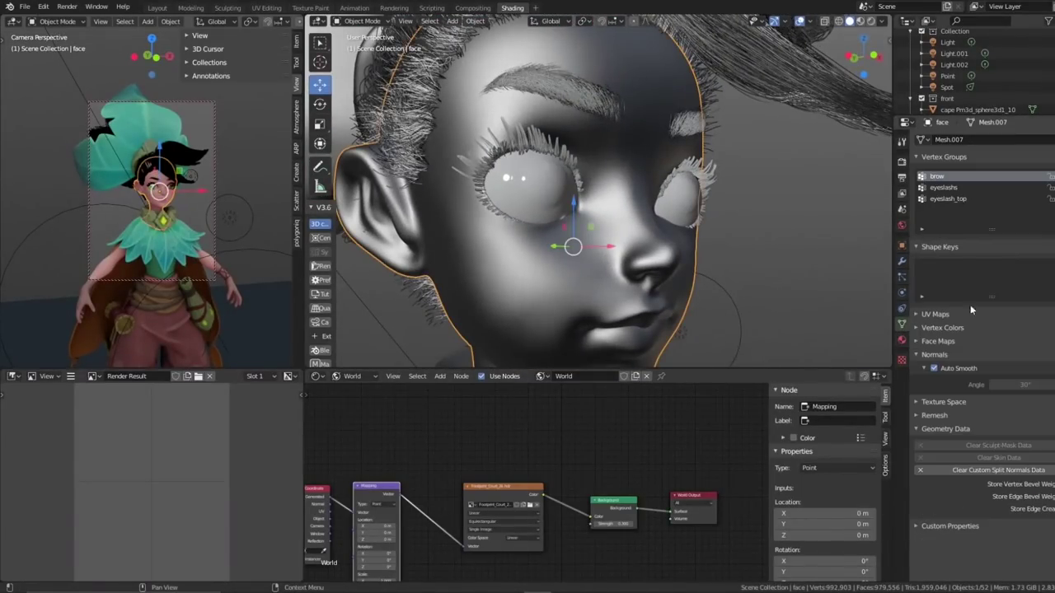
pyautogui.click(940, 189)
pyautogui.click(947, 199)
pyautogui.click(939, 176)
# - Put the eyelash particle system ParticleSettings.002 of the face object into Particle Edit mode
pyautogui.click(903, 278)
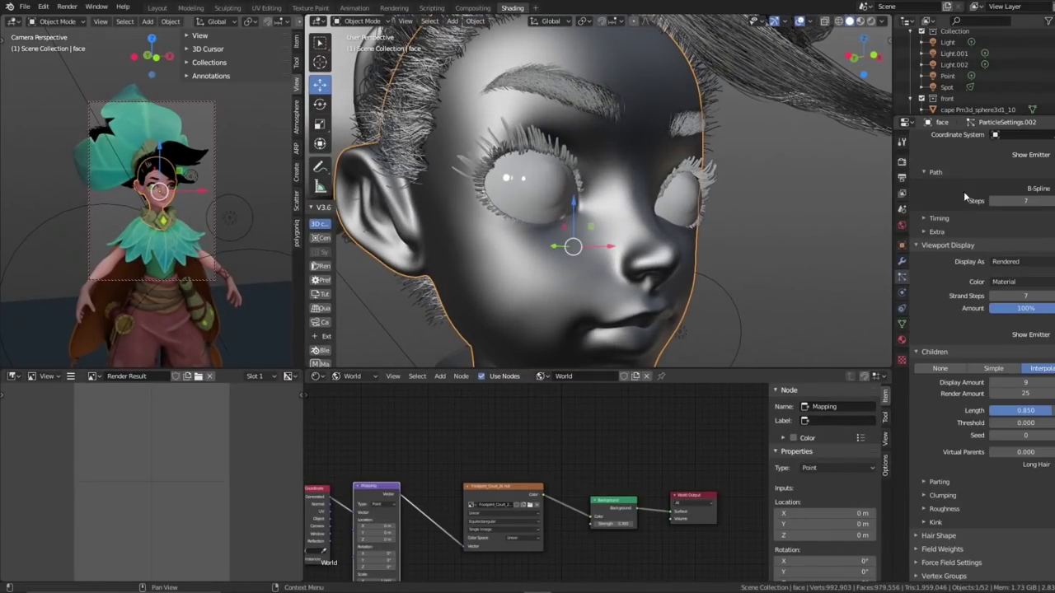
pyautogui.scroll(7, 965, 214)
pyautogui.click(955, 166)
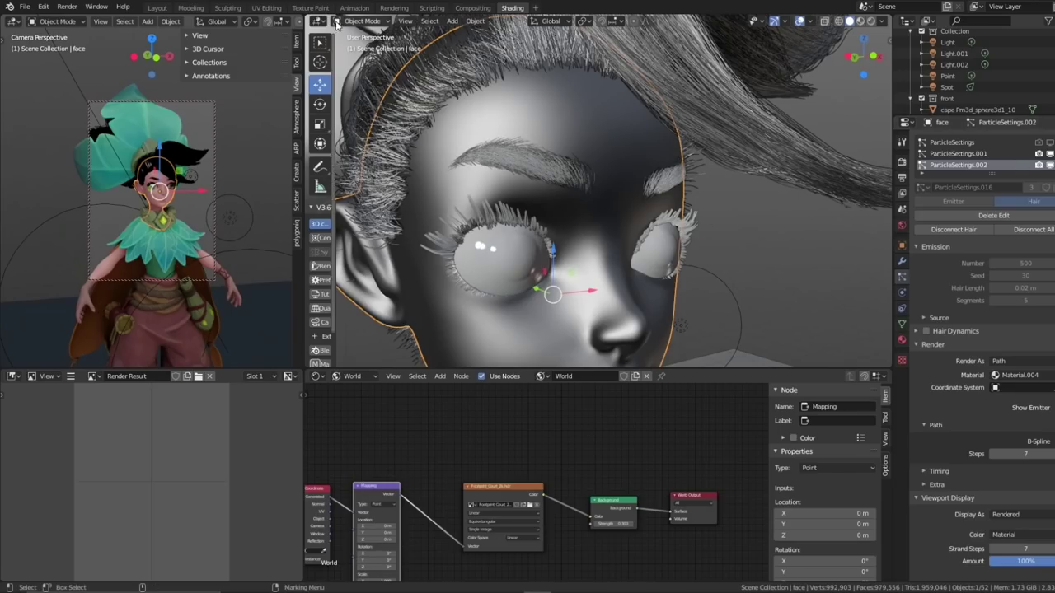
pyautogui.click(363, 21)
pyautogui.click(363, 108)
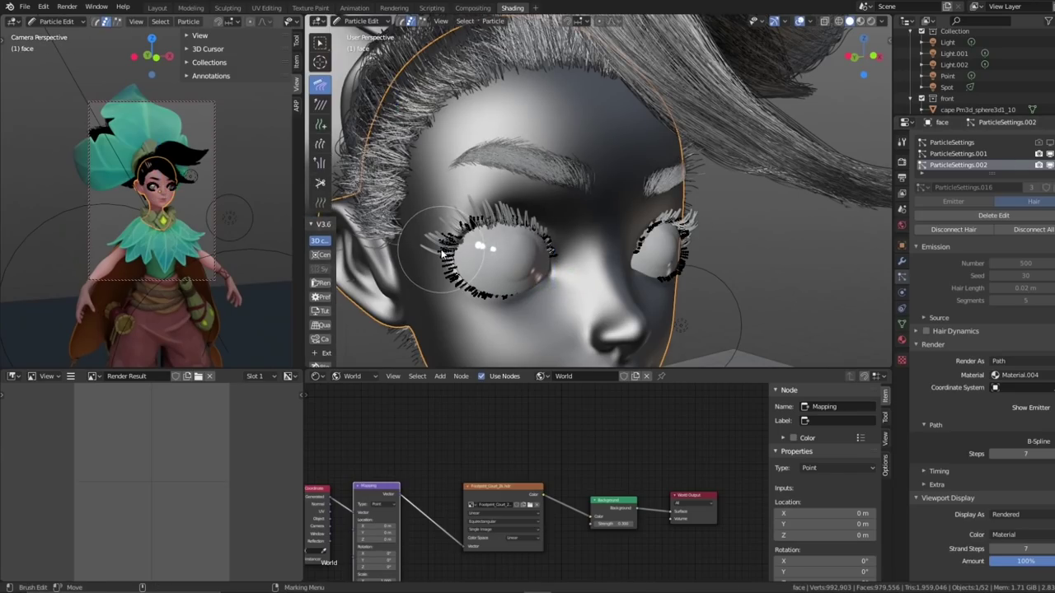
# - Return the face object to Object Mode and show the character's render as the Viewer Node image
pyautogui.click(364, 21)
pyautogui.click(363, 35)
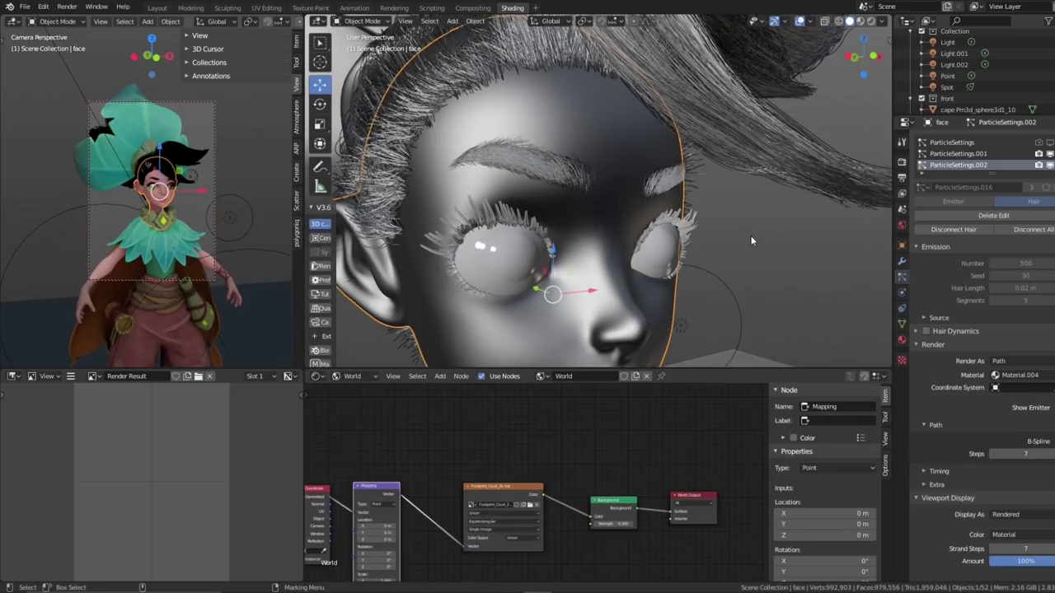
pyautogui.scroll(-8, 752, 237)
pyautogui.moveTo(751, 237); pyautogui.dragTo(752, 252, button='middle')
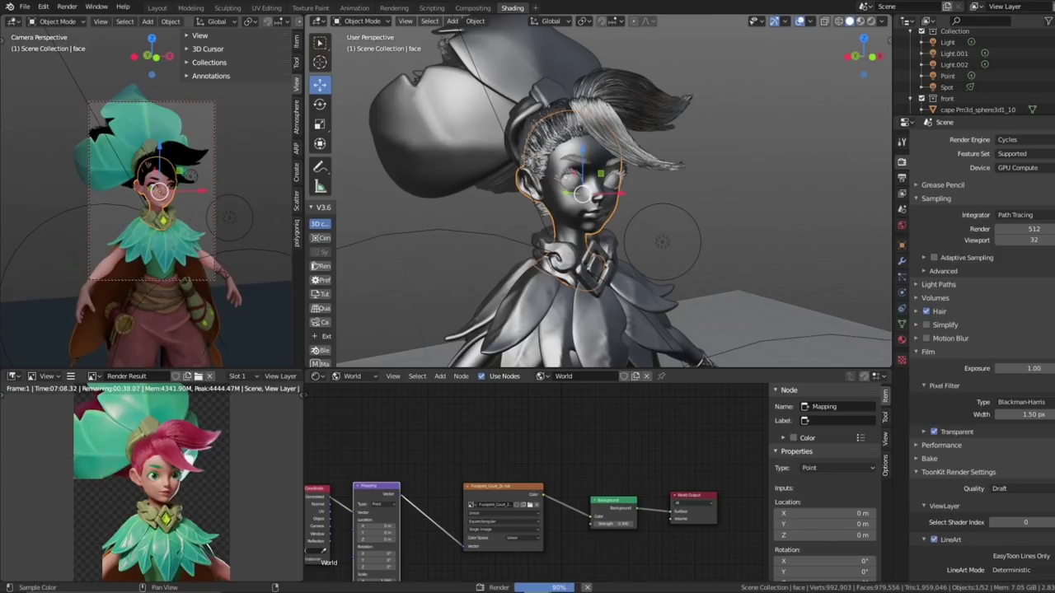
pyautogui.click(93, 376)
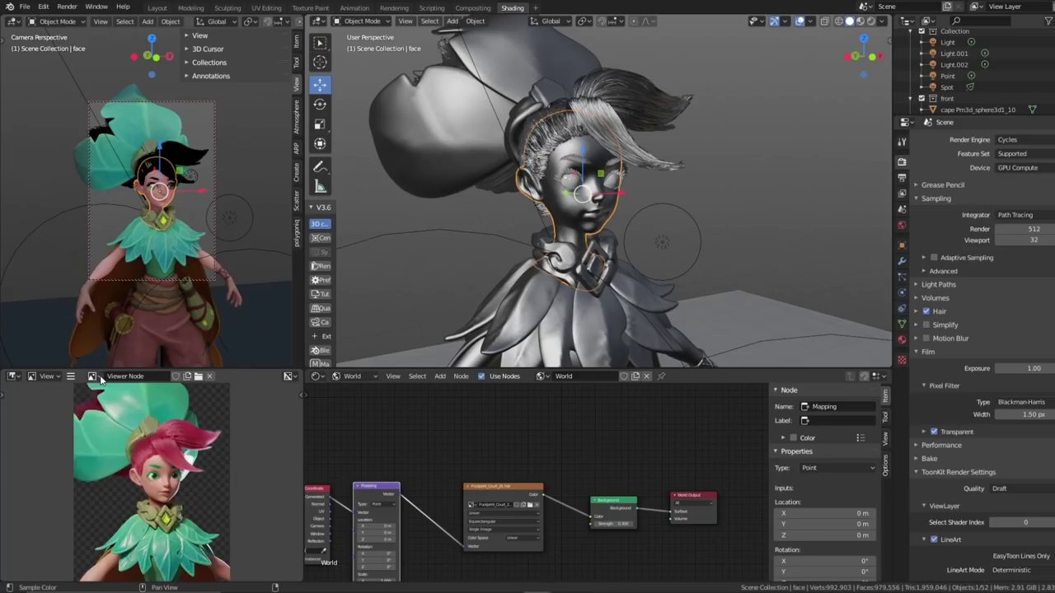
pyautogui.press('F11')
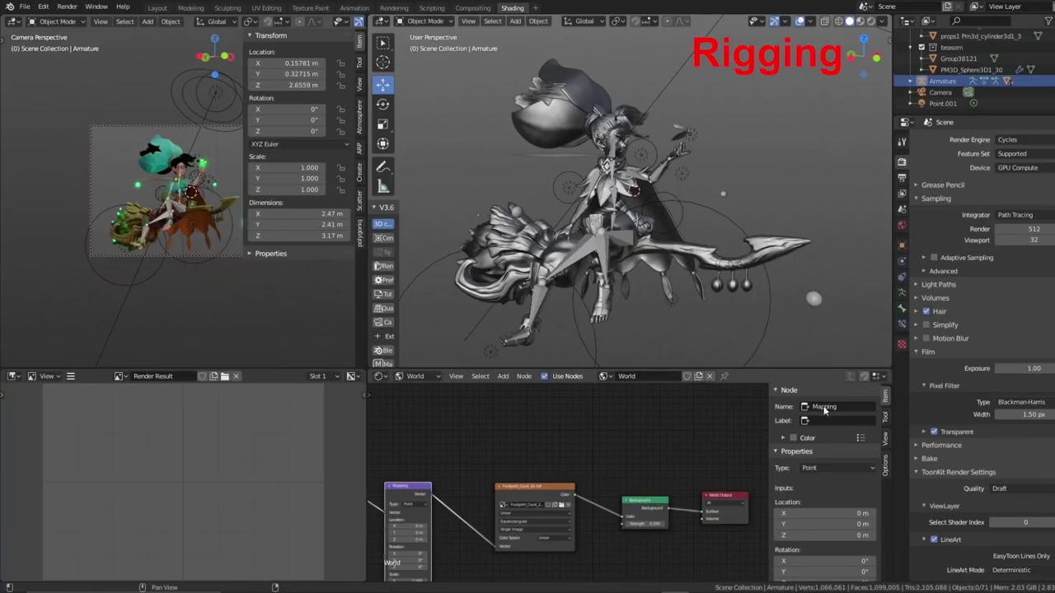
# - Examine the Armature's data settings, including bone groups, pose library, viewport display, inverse kinematics and custom properties
pyautogui.click(903, 280)
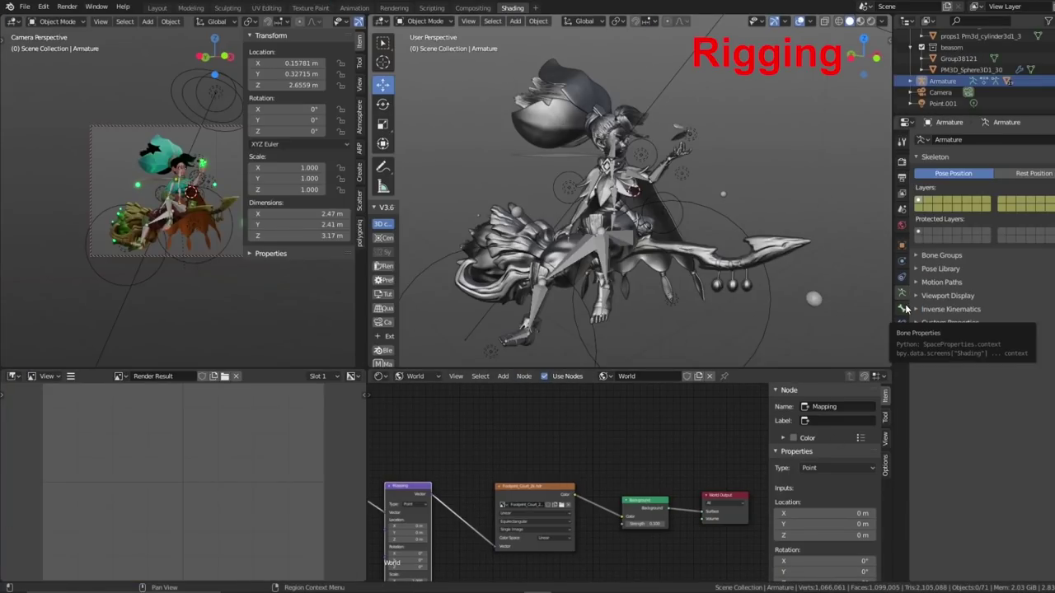
pyautogui.click(917, 255)
pyautogui.click(917, 324)
pyautogui.click(917, 430)
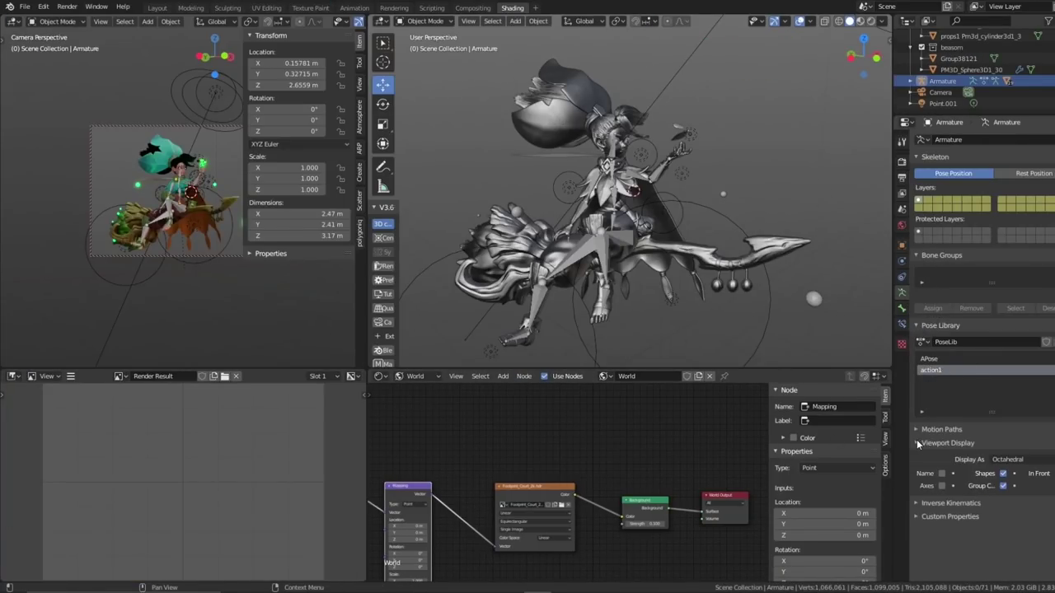
pyautogui.scroll(-1, 916, 431)
pyautogui.click(916, 393)
pyautogui.click(915, 443)
pyautogui.click(917, 456)
pyautogui.click(916, 456)
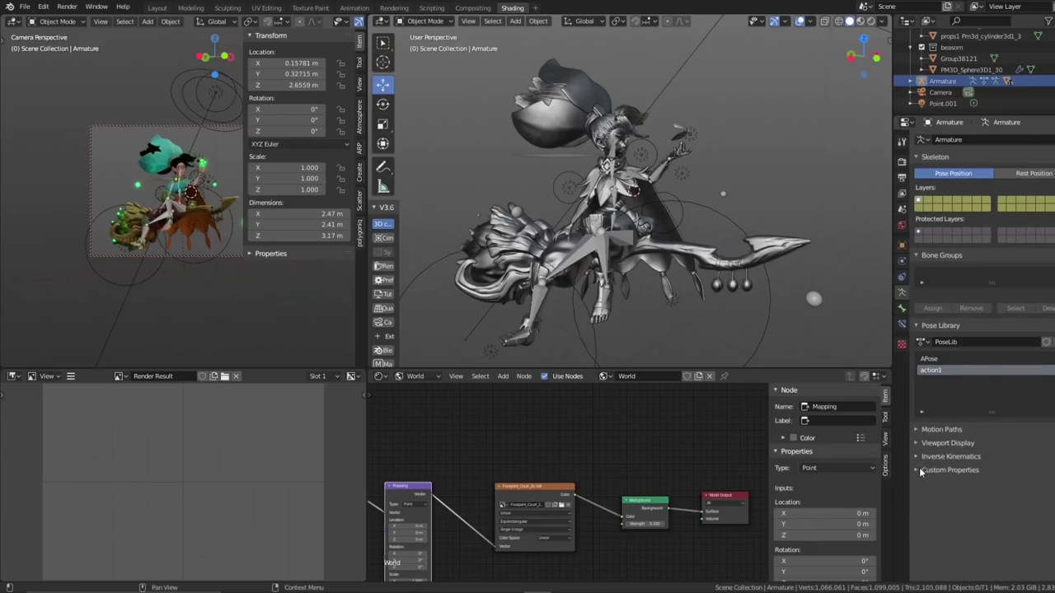
pyautogui.click(919, 469)
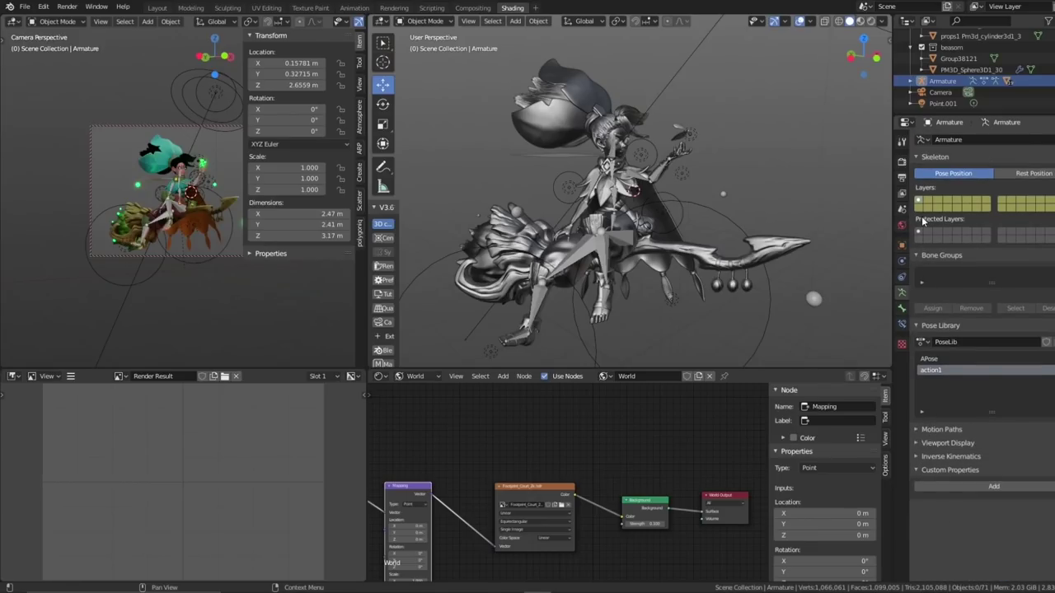
# - Review the chest bone's viewport display and relations settings
pyautogui.click(903, 308)
pyautogui.click(917, 197)
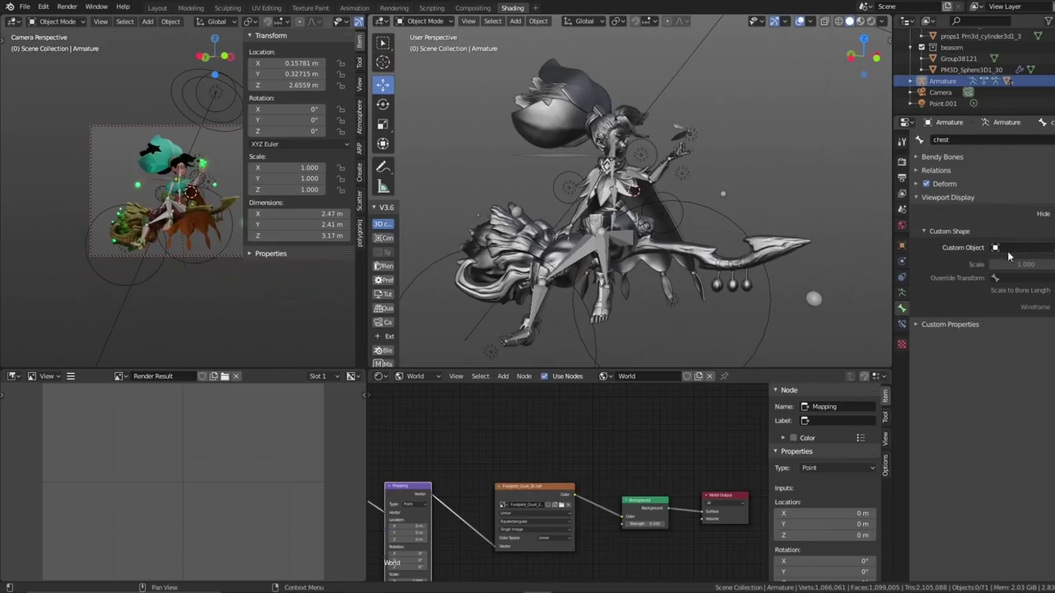
pyautogui.click(919, 170)
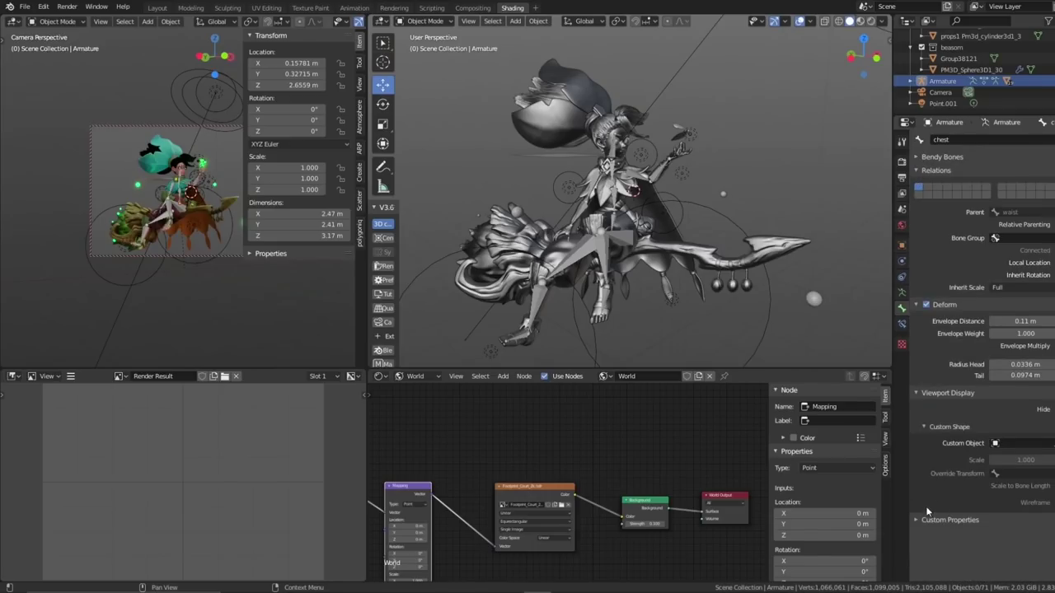
# - Switch the Armature to Pose Mode
pyautogui.moveTo(725, 189); pyautogui.dragTo(762, 136, button='middle')
pyautogui.click(425, 21)
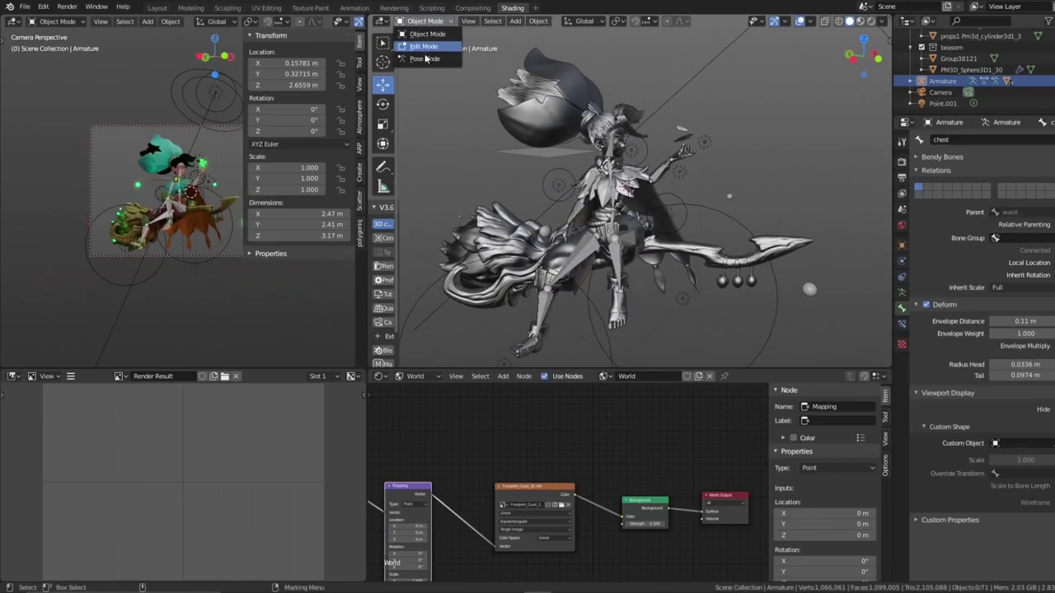
pyautogui.click(424, 61)
# - Rotate a bone in the character's raised left hand and clear the bone selection
pyautogui.scroll(8, 659, 167)
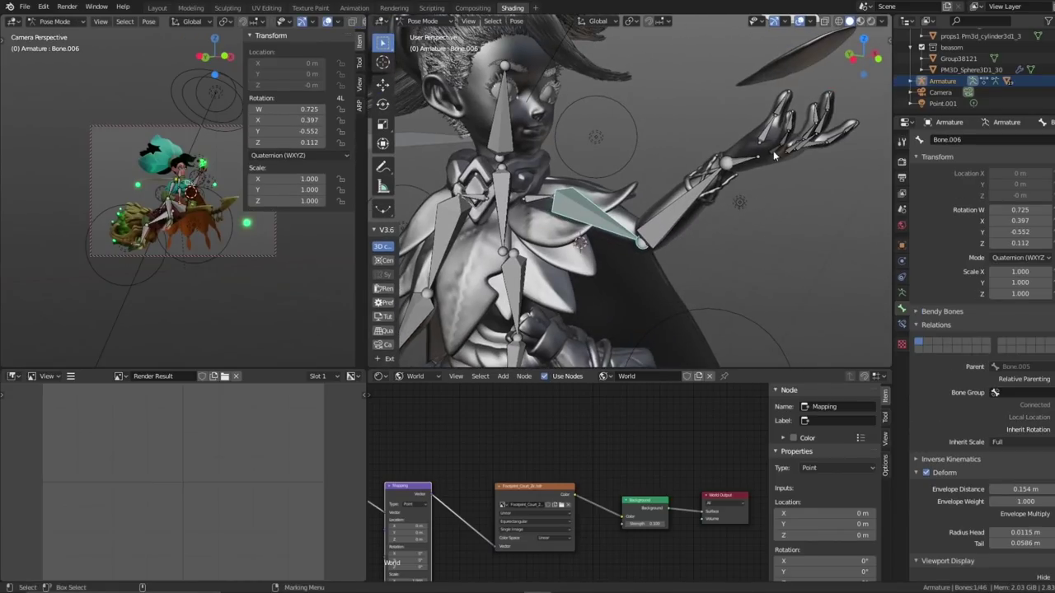
pyautogui.keyDown('alt'); pyautogui.moveTo(700, 136); pyautogui.dragTo(655, 183, button='middle'); pyautogui.keyUp('alt')
pyautogui.click(758, 169)
pyautogui.press('e')
pyautogui.moveTo(793, 151); pyautogui.dragTo(783, 147)
pyautogui.press('x')
pyautogui.click(812, 225)
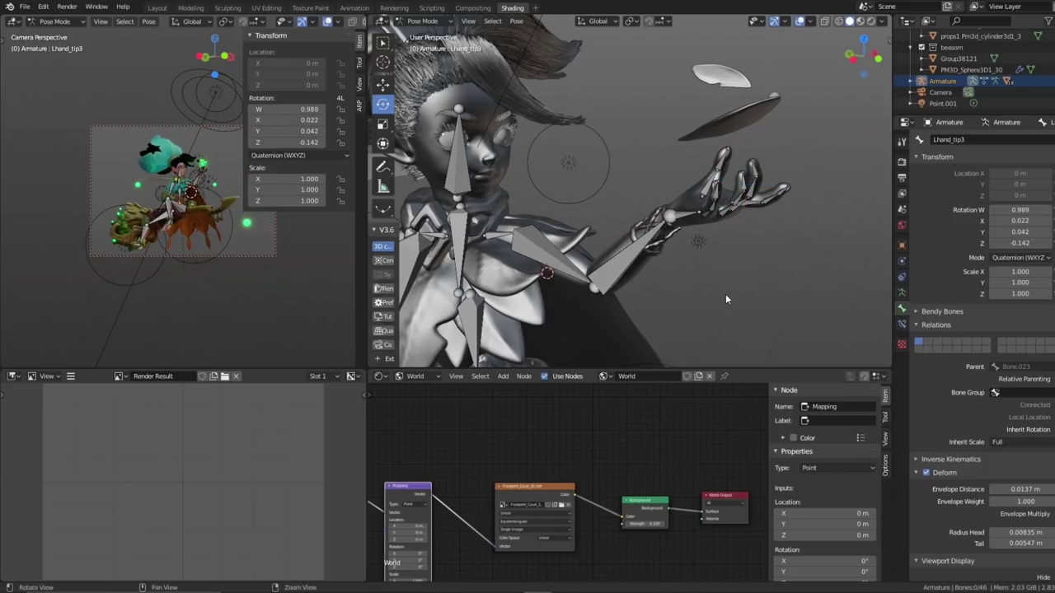
# - Select the leg bone Bone.020 and return the Armature to Object Mode
pyautogui.moveTo(725, 300); pyautogui.dragTo(528, 41, button='middle')
pyautogui.click(584, 225)
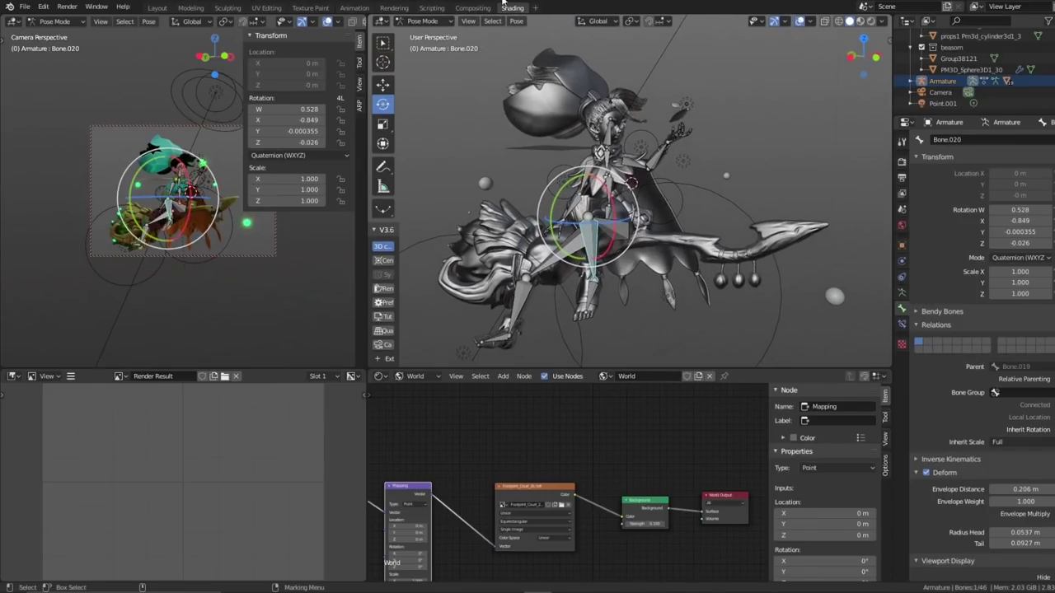
pyautogui.click(422, 21)
pyautogui.click(435, 37)
# - Look up the Armature among the addable object types and review the existing Armature's skeleton and pose library data
pyautogui.click(515, 21)
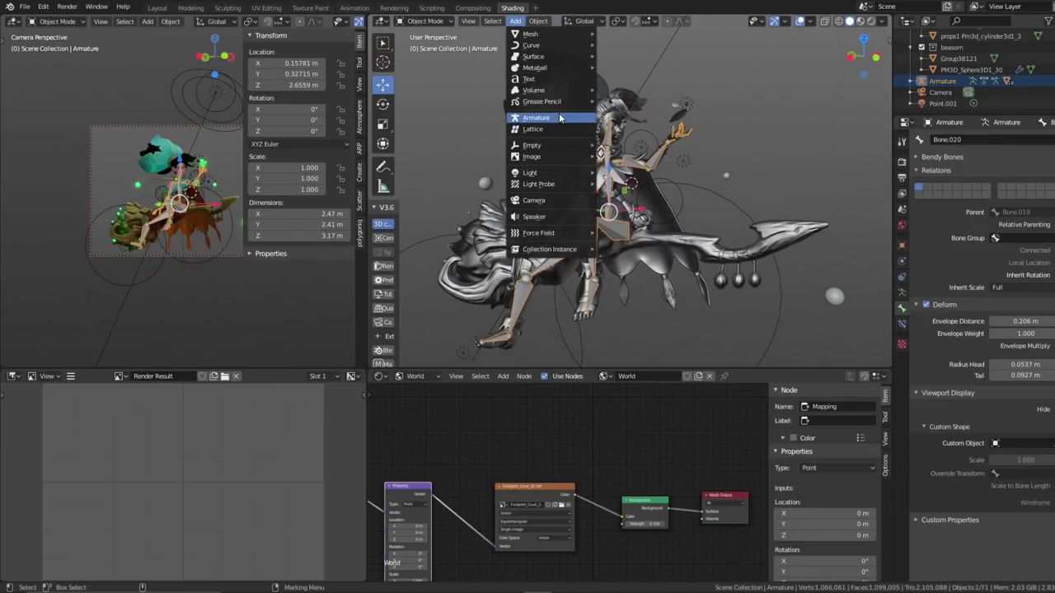
pyautogui.moveTo(563, 94)
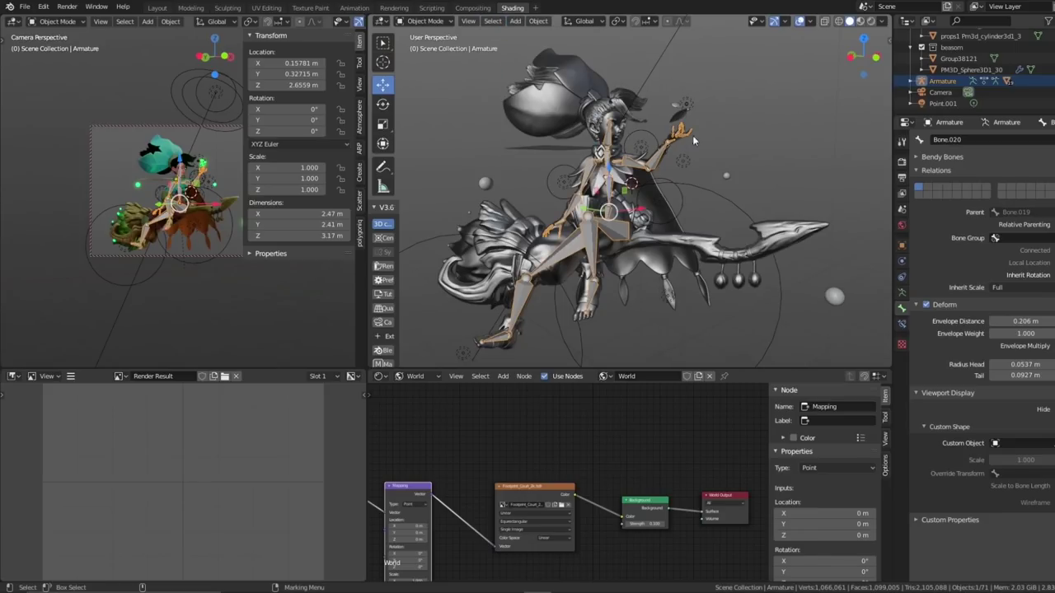
pyautogui.moveTo(692, 135); pyautogui.dragTo(753, 161, button='middle')
pyautogui.moveTo(717, 125); pyautogui.dragTo(751, 160, button='middle')
pyautogui.click(902, 293)
pyautogui.click(600, 145)
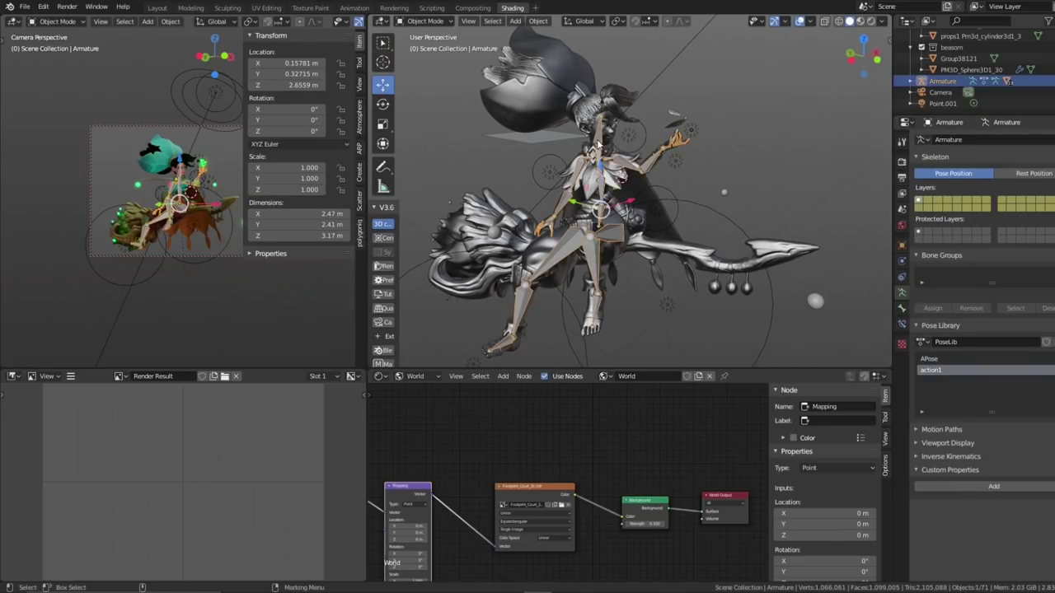
# - Select the body mesh figure Extract4_5 and put it into Weight Paint mode
pyautogui.click(644, 165)
pyautogui.click(426, 21)
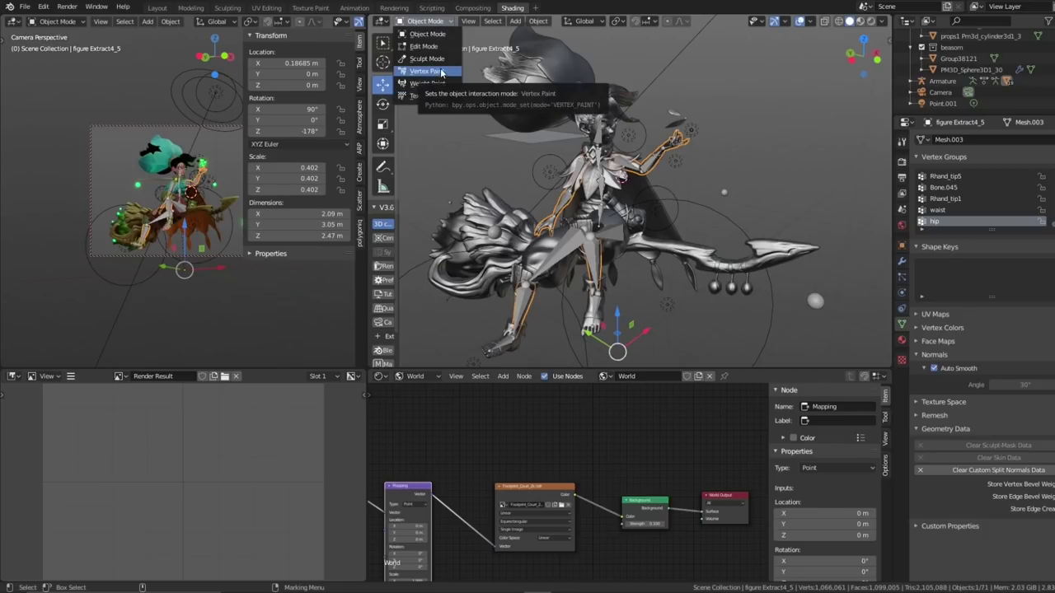
pyautogui.click(430, 81)
# - Inspect the body mesh's painted weights for hand vertex groups, including Rhand_tip1 and L_hand_tip1
pyautogui.moveTo(635, 157)
pyautogui.mouseDown(button='middle')
pyautogui.moveTo(503, 165)
pyautogui.moveTo(639, 162)
pyautogui.mouseUp(button='middle')
pyautogui.click(950, 199)
pyautogui.scroll(2, 951, 201)
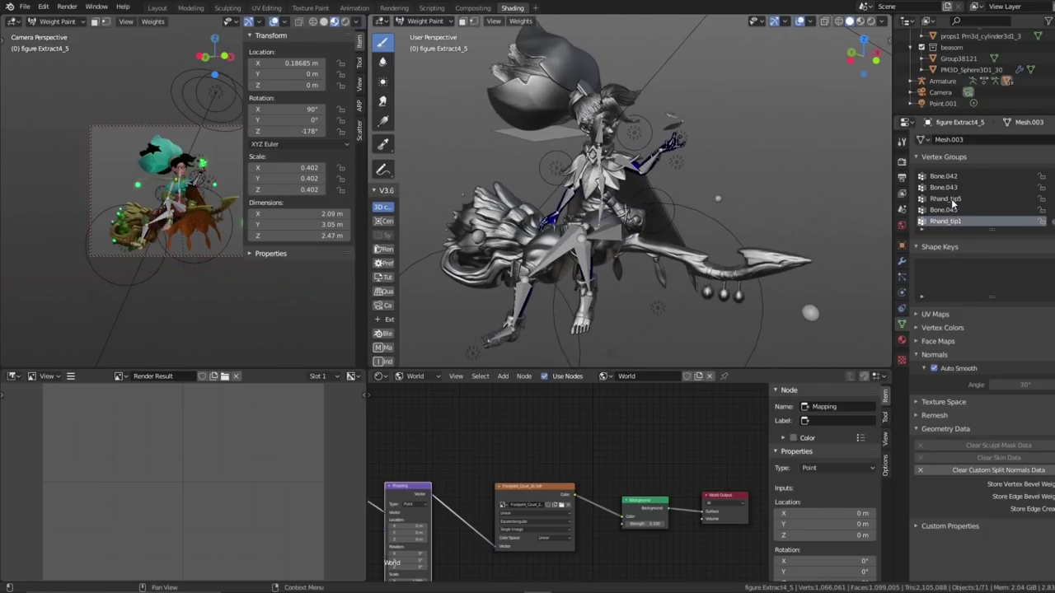
pyautogui.click(953, 201)
pyautogui.scroll(9, 956, 202)
pyautogui.scroll(1, 956, 203)
pyautogui.click(950, 177)
pyautogui.moveTo(717, 95); pyautogui.dragTo(707, 109, button='middle')
pyautogui.click(436, 22)
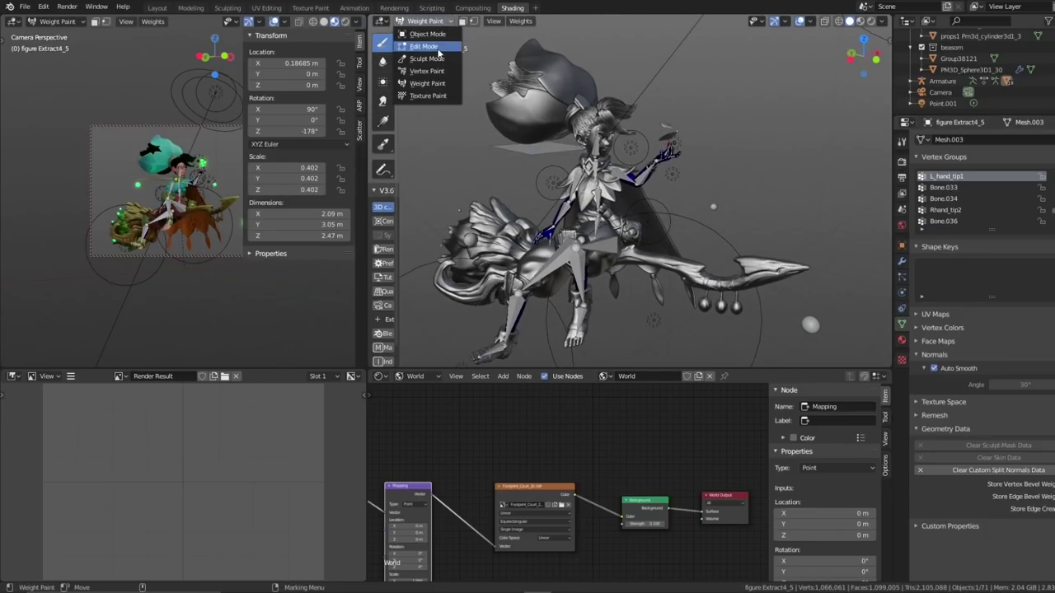
# - Step through the body mesh's vertex group weights from Lhand_tip4 to Bone.033, checking them on the hands
pyautogui.click(948, 177)
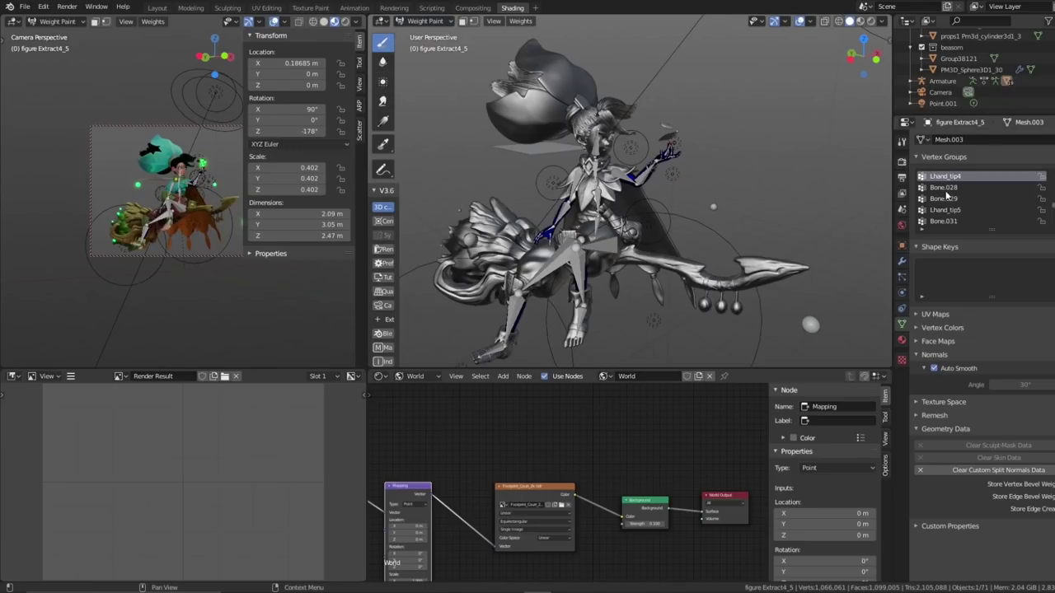
pyautogui.click(948, 189)
pyautogui.click(948, 199)
pyautogui.click(950, 209)
pyautogui.click(950, 221)
pyautogui.keyDown('ctrl'); pyautogui.scroll(-2, 950, 210); pyautogui.keyUp('ctrl')
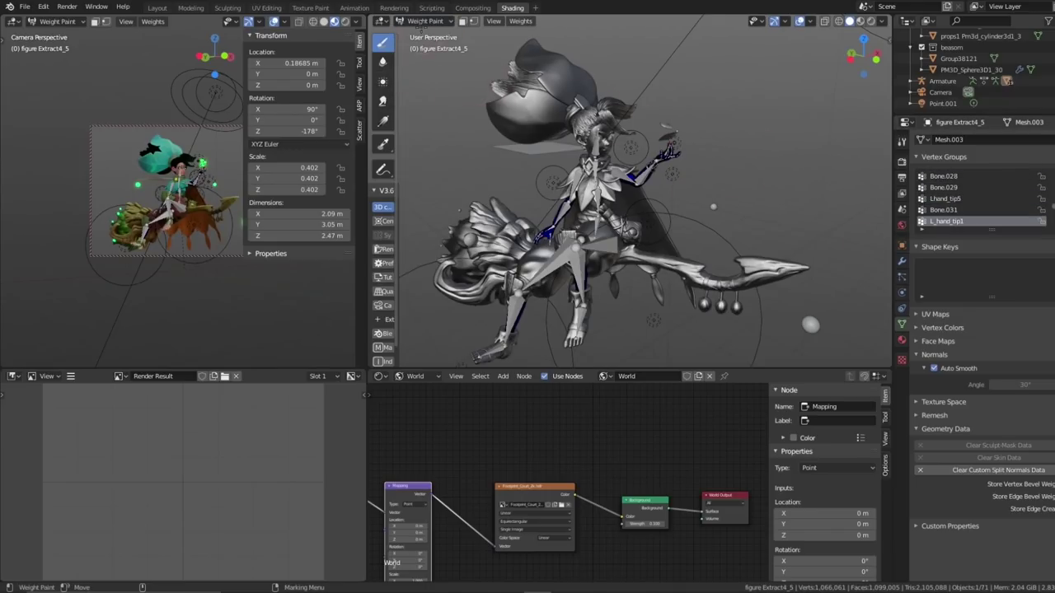
pyautogui.moveTo(544, 236); pyautogui.dragTo(587, 286, button='middle')
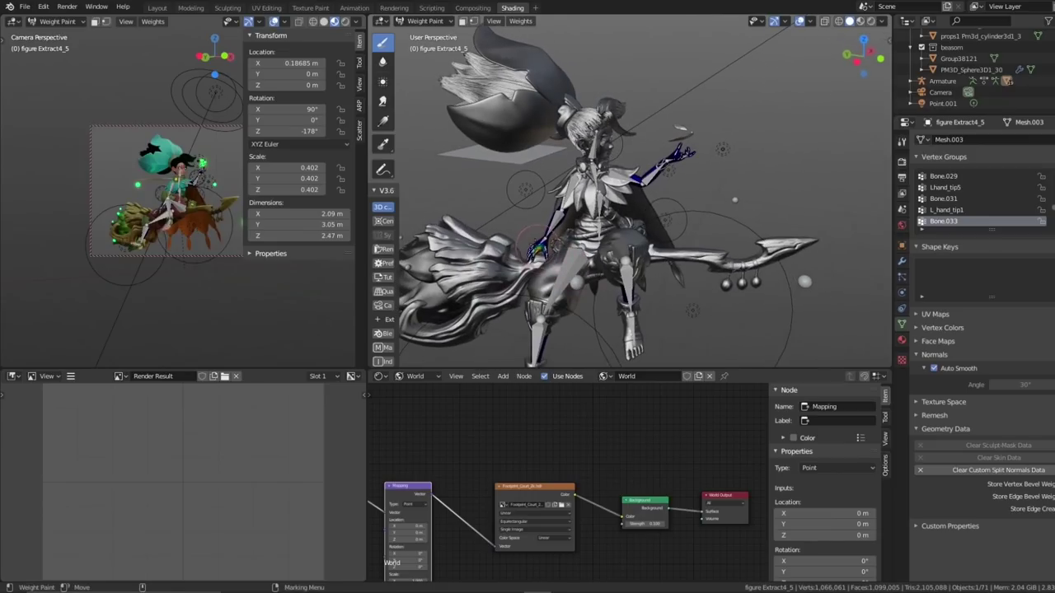
# - Show the weight painting brush settings and choose the Add brush
pyautogui.press('n')
pyautogui.click(886, 63)
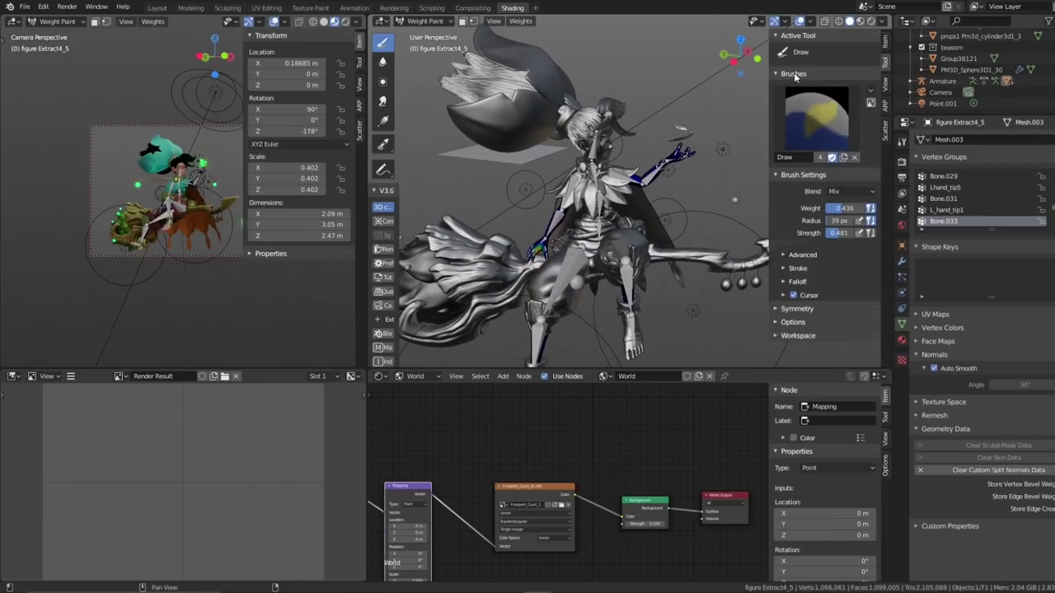
pyautogui.click(816, 116)
pyautogui.click(602, 176)
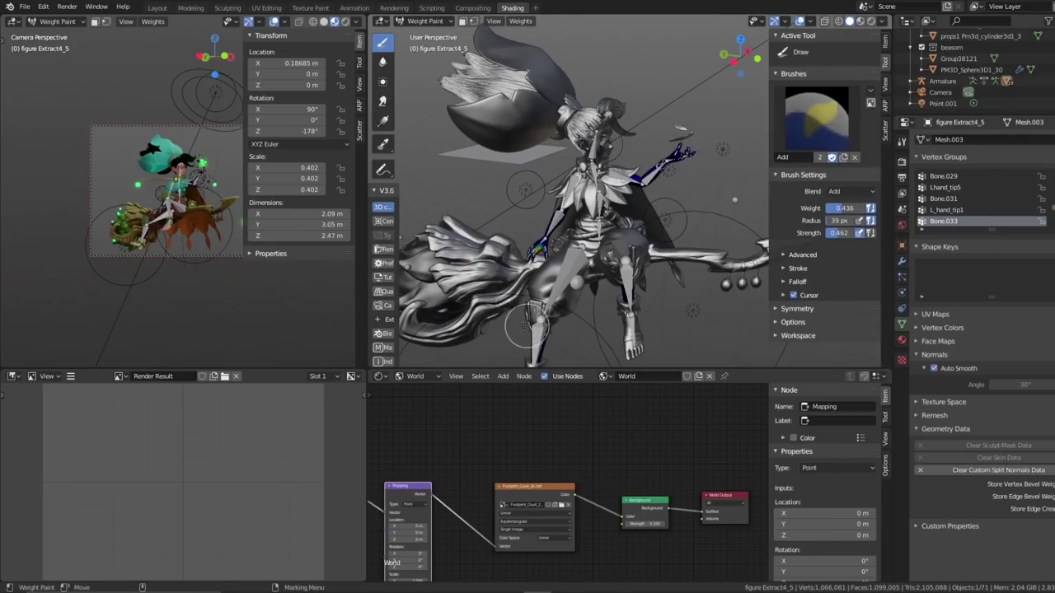
# - Return the body mesh figure Extract4_5 from Weight Paint to Object Mode
pyautogui.click(426, 23)
pyautogui.click(432, 37)
pyautogui.moveTo(577, 148); pyautogui.dragTo(699, 175, button='middle')
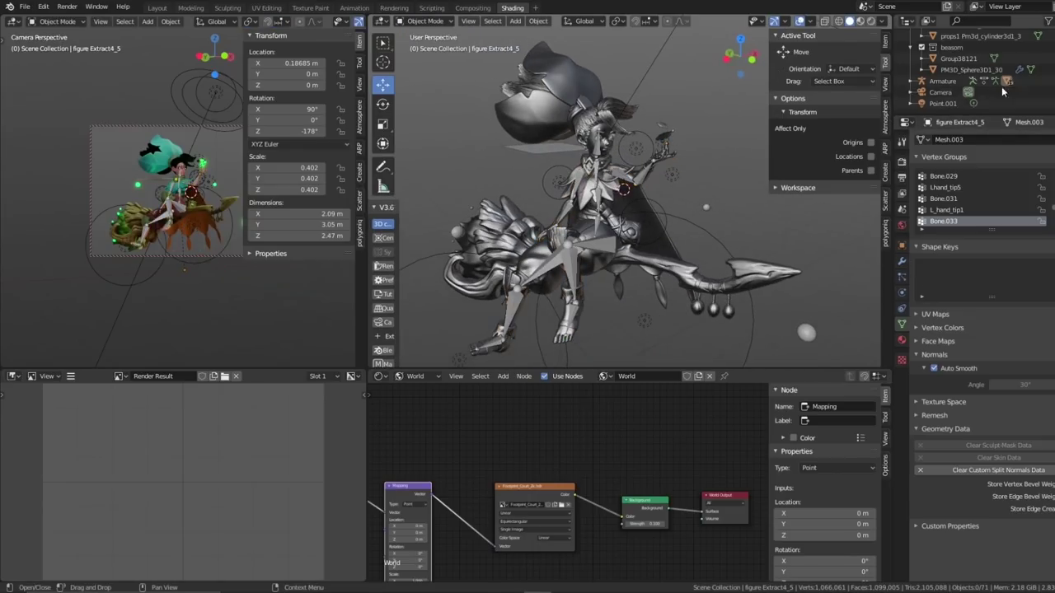
pyautogui.moveTo(766, 173); pyautogui.dragTo(766, 268, button='middle')
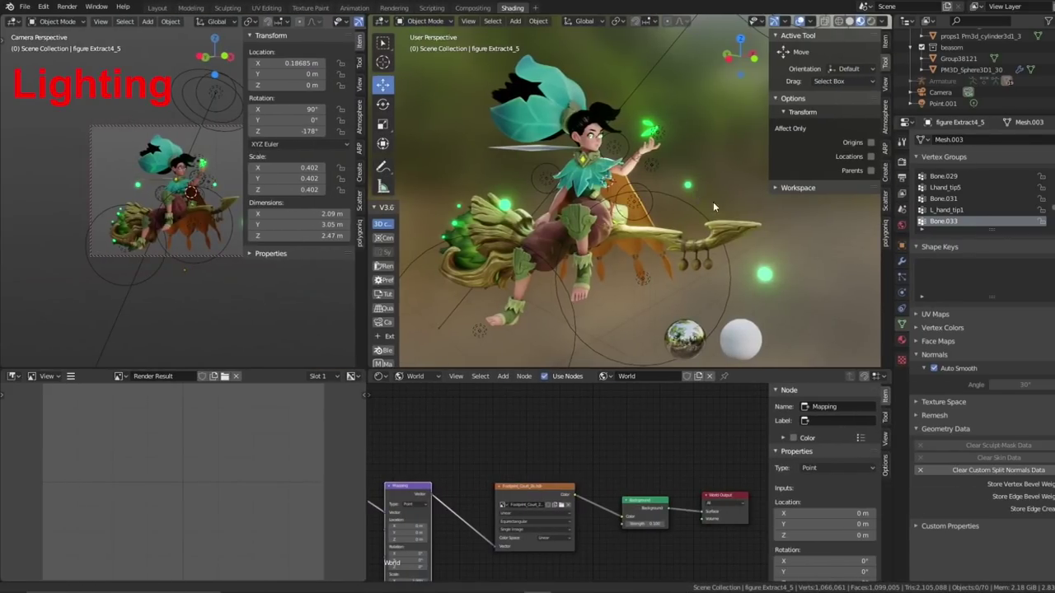
# - Inspect the lights Point, Light.003 and Light.001 around the character, and the Plane.001 object near the flower
pyautogui.moveTo(714, 207); pyautogui.dragTo(689, 138, button='middle')
pyautogui.click(689, 138)
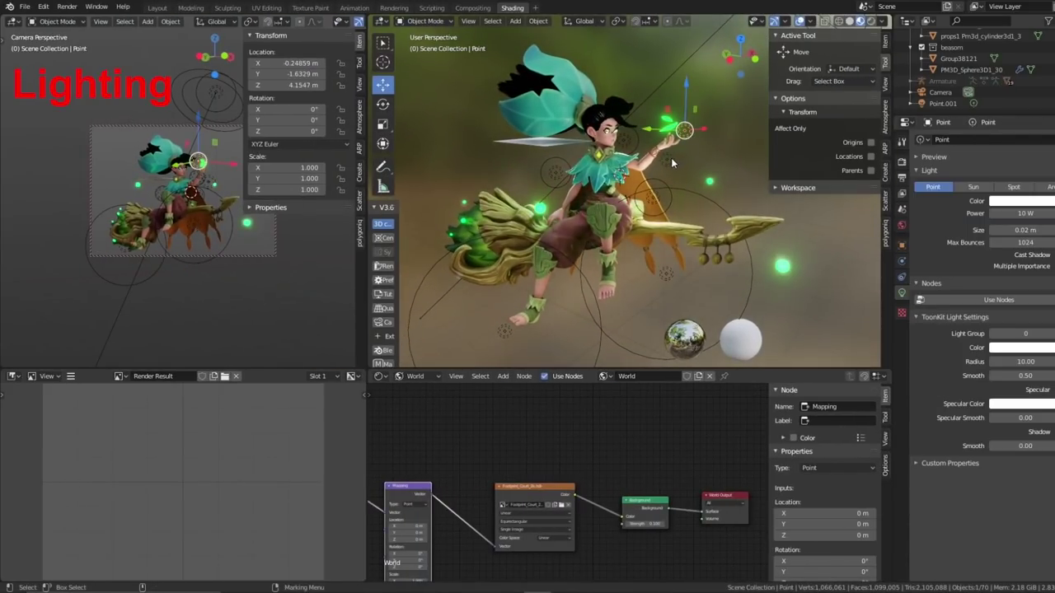
pyautogui.click(671, 158)
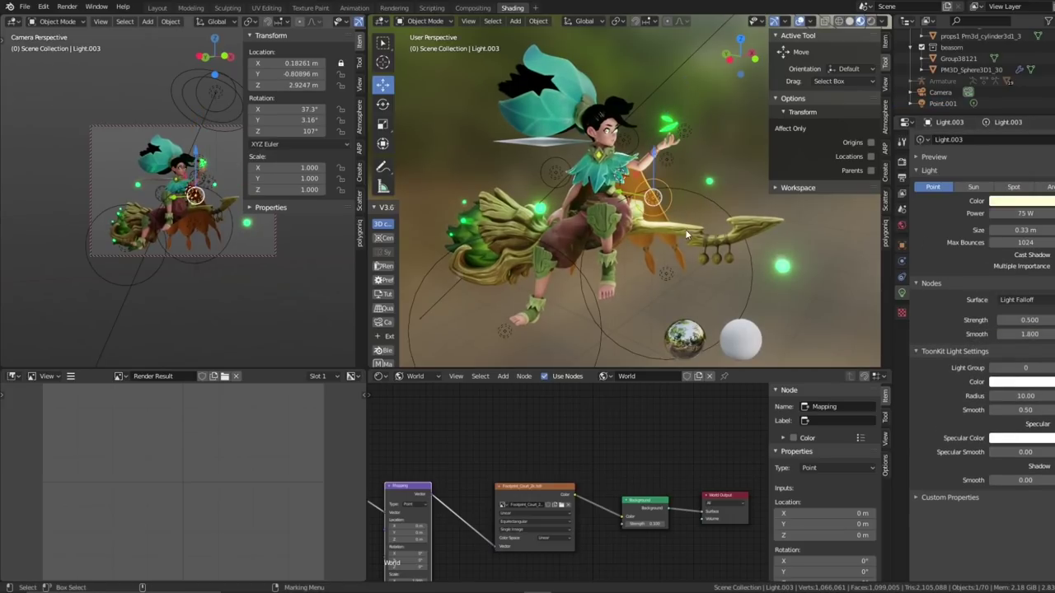
pyautogui.click(505, 331)
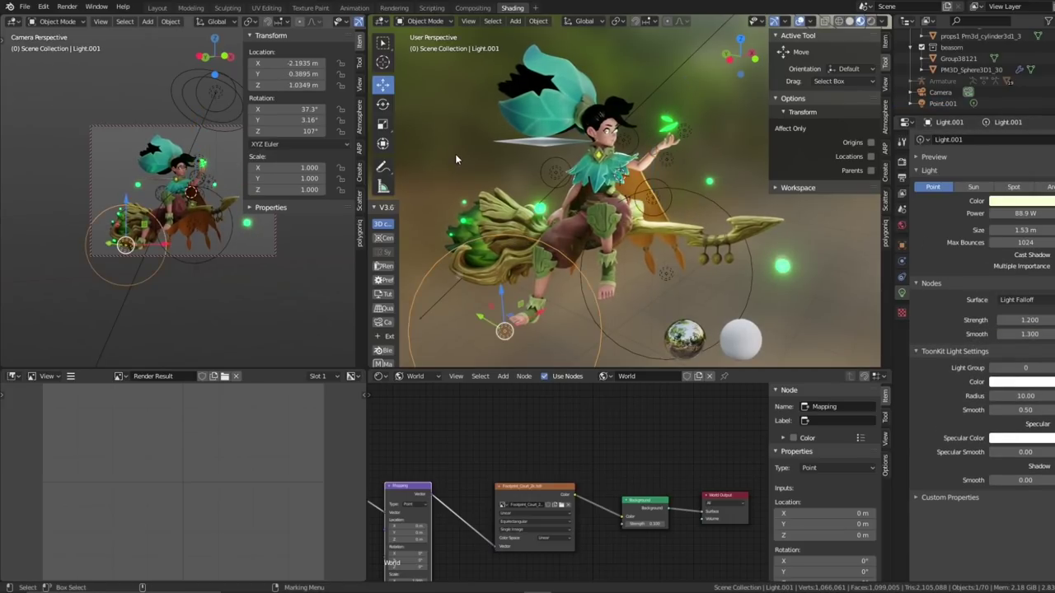
pyautogui.moveTo(486, 192); pyautogui.dragTo(473, 145, button='middle')
pyautogui.click(510, 158)
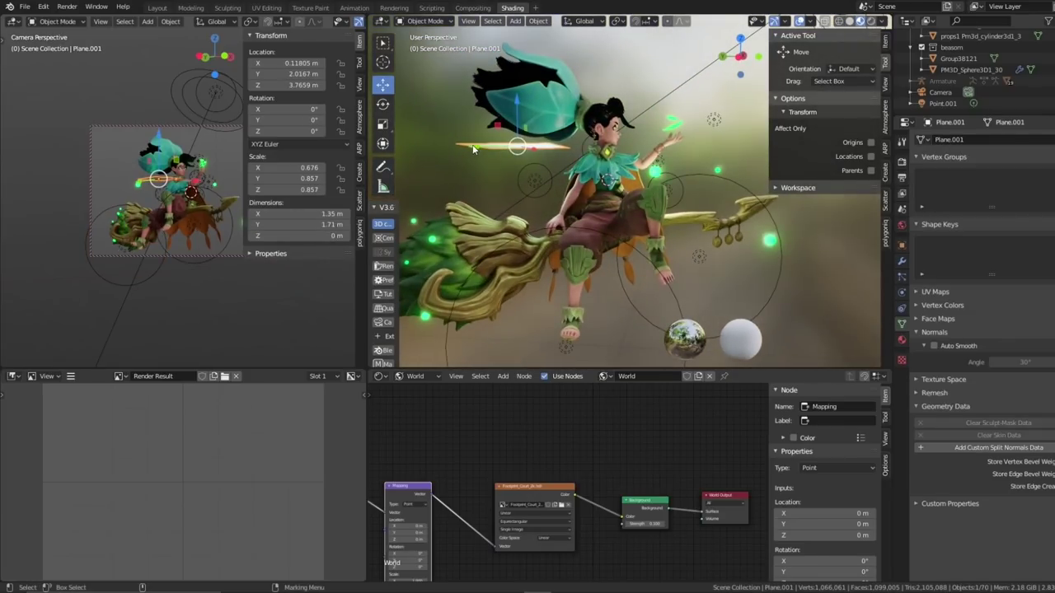
# - Switch the shader editor to the Spot light's Object shader and frame its nodes
pyautogui.click(416, 376)
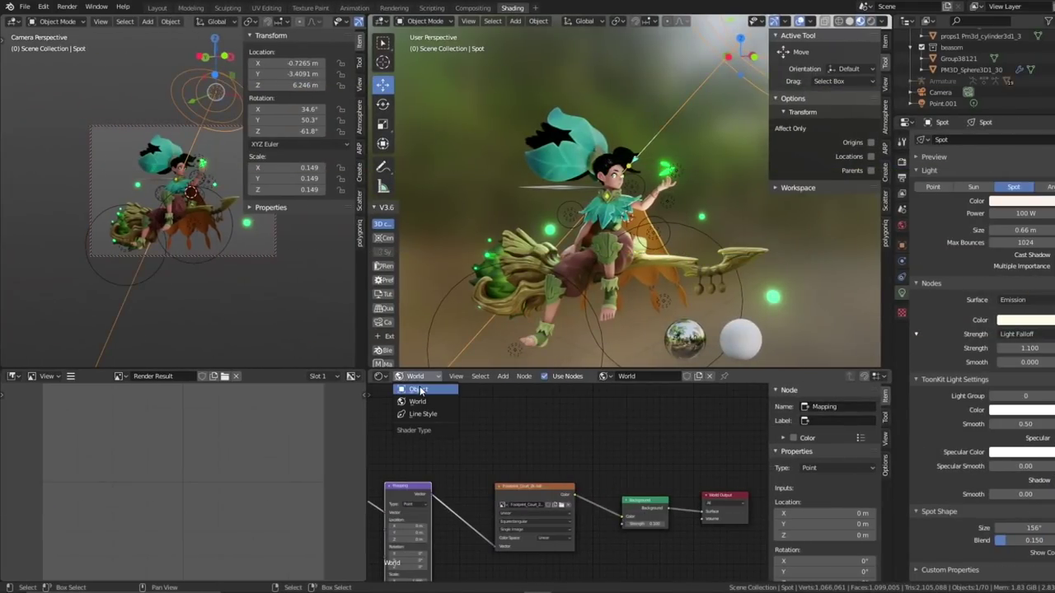
pyautogui.click(417, 387)
pyautogui.press('Home')
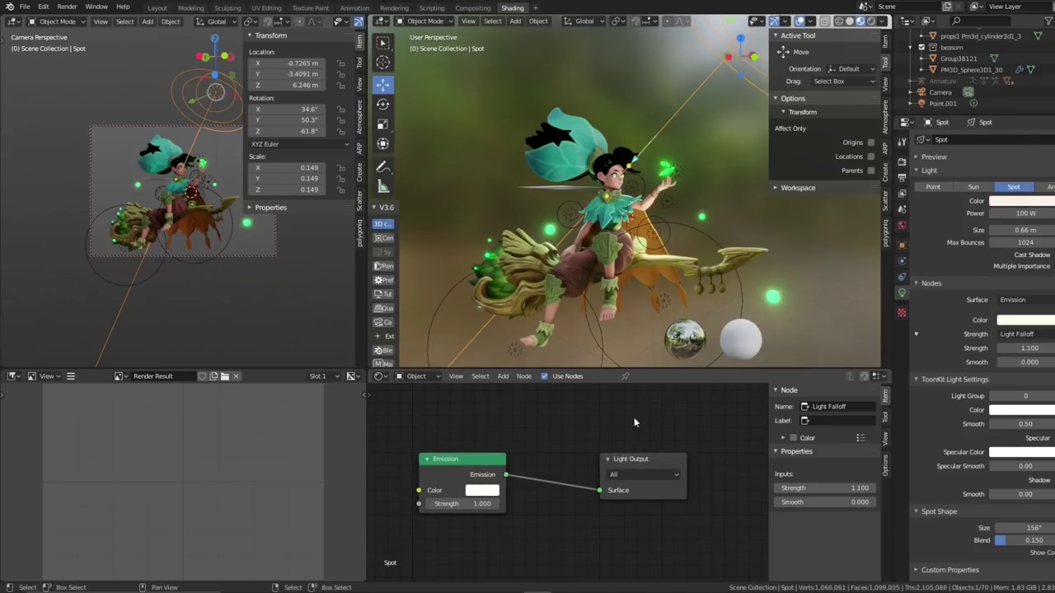
# - Select the glowing green Sphere.009 near the broom tip and examine its Material.002 emission nodes
pyautogui.moveTo(770, 295); pyautogui.dragTo(693, 202, button='middle')
pyautogui.click(774, 293)
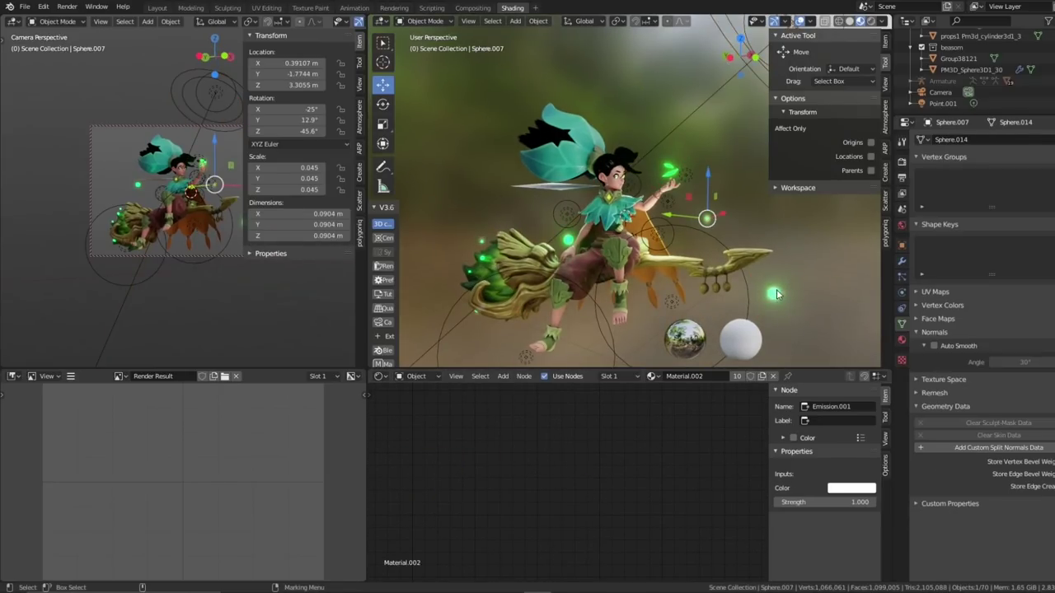
pyautogui.press('Home')
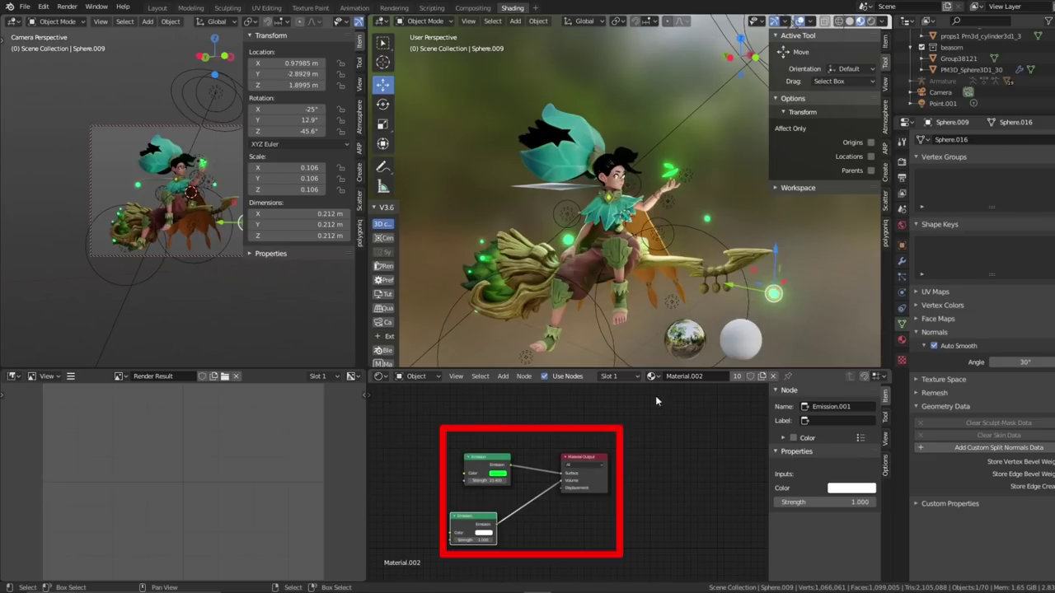
# - Inspect the Plane.001 object, the Spot light, the glowing Sphere.009 and the glowing leaves above the hand from several angles
pyautogui.moveTo(798, 302)
pyautogui.mouseDown(button='middle')
pyautogui.moveTo(833, 298)
pyautogui.moveTo(655, 279)
pyautogui.moveTo(734, 221)
pyautogui.moveTo(651, 230)
pyautogui.mouseUp(button='middle')
pyautogui.click(648, 229)
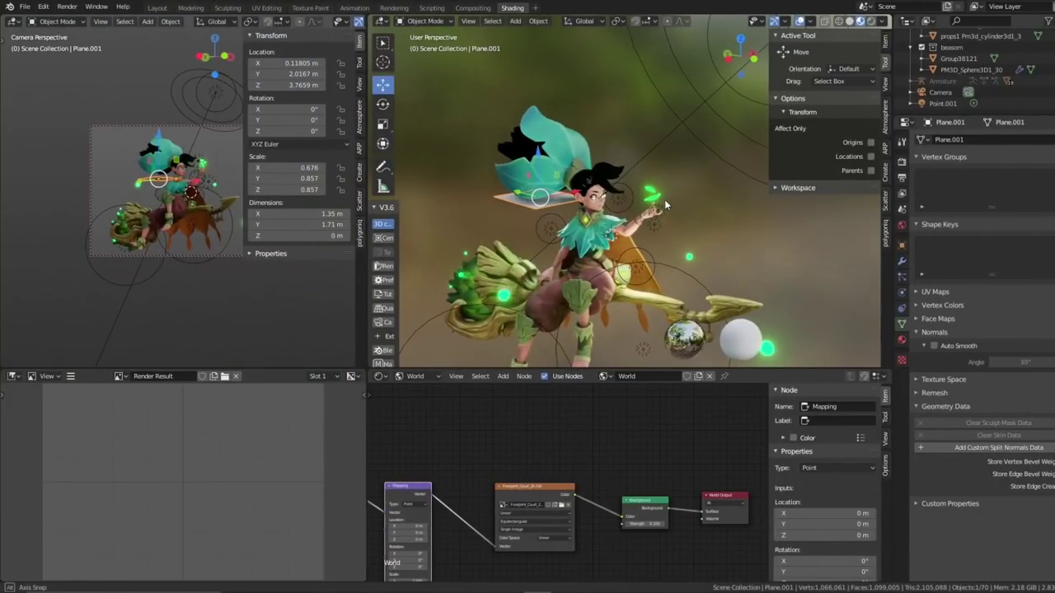
pyautogui.moveTo(644, 144); pyautogui.dragTo(668, 151, button='middle')
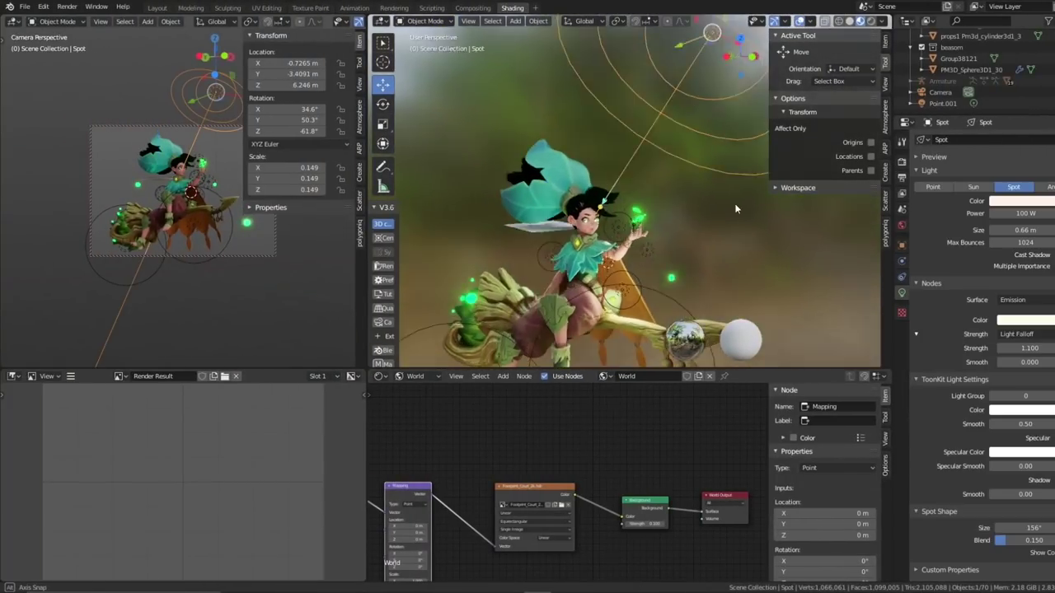
pyautogui.moveTo(659, 175); pyautogui.dragTo(657, 171, button='middle')
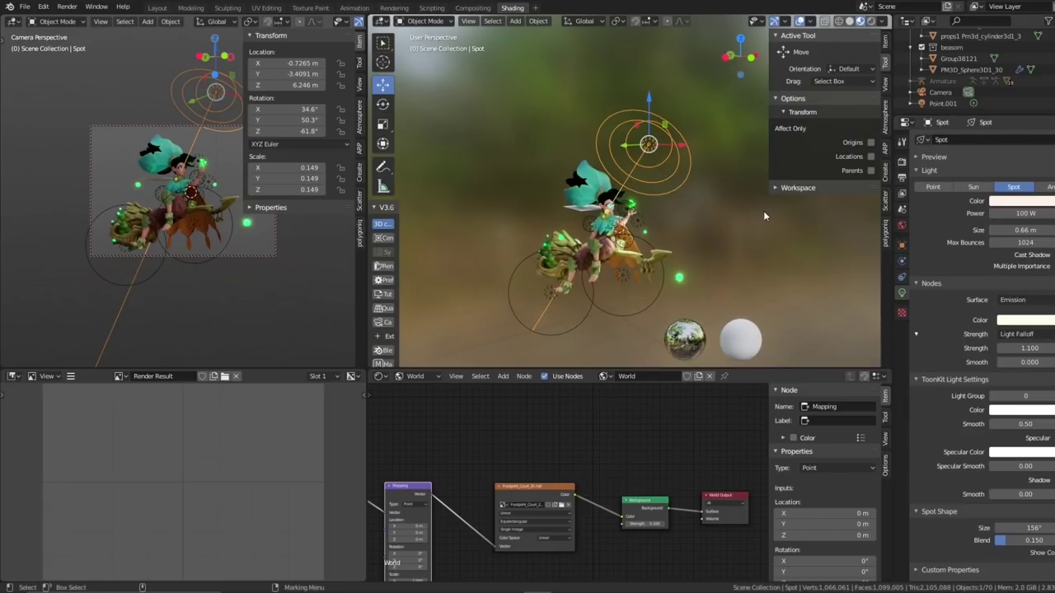
pyautogui.moveTo(764, 212); pyautogui.dragTo(735, 220, button='middle')
pyautogui.click(708, 245)
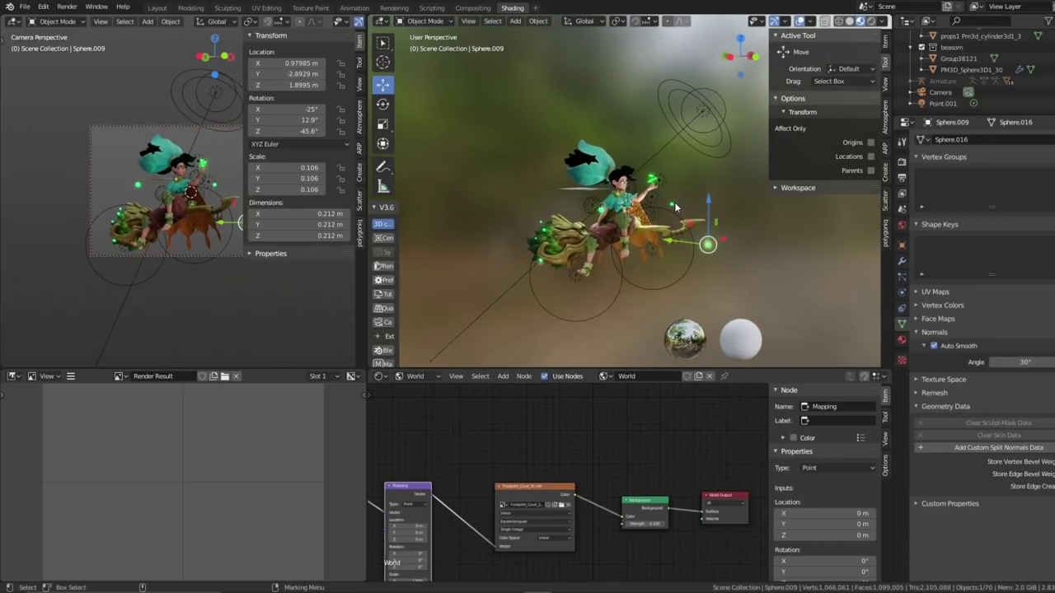
pyautogui.click(654, 180)
pyautogui.scroll(4, 742, 272)
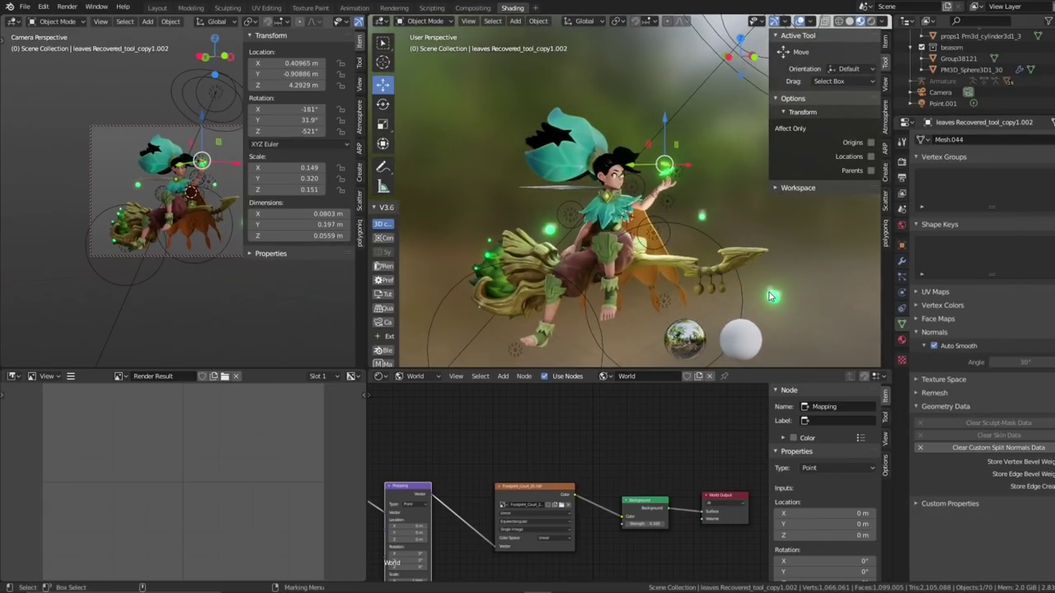
# - Review the World settings and the light settings of the Spot light and the Light.001 point light
pyautogui.click(771, 297)
pyautogui.click(904, 227)
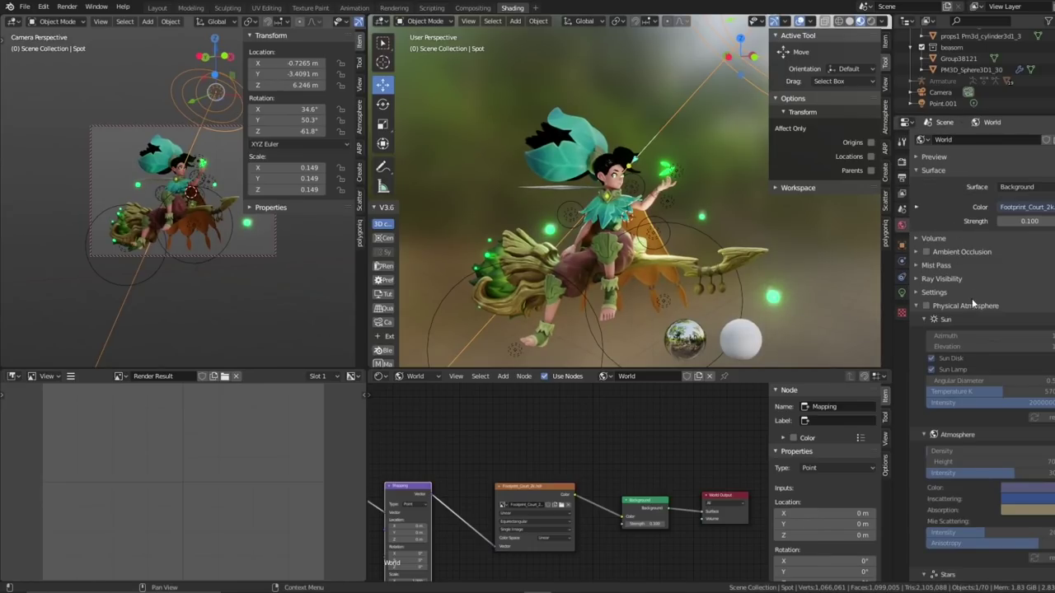
pyautogui.scroll(-7, 976, 346)
pyautogui.click(902, 279)
pyautogui.click(903, 293)
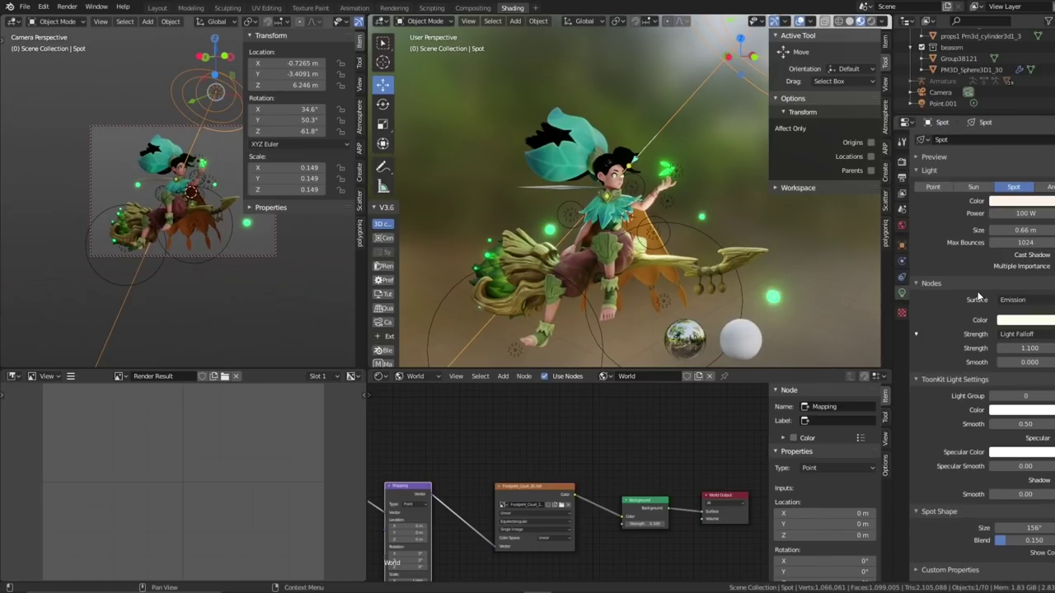
pyautogui.click(493, 268)
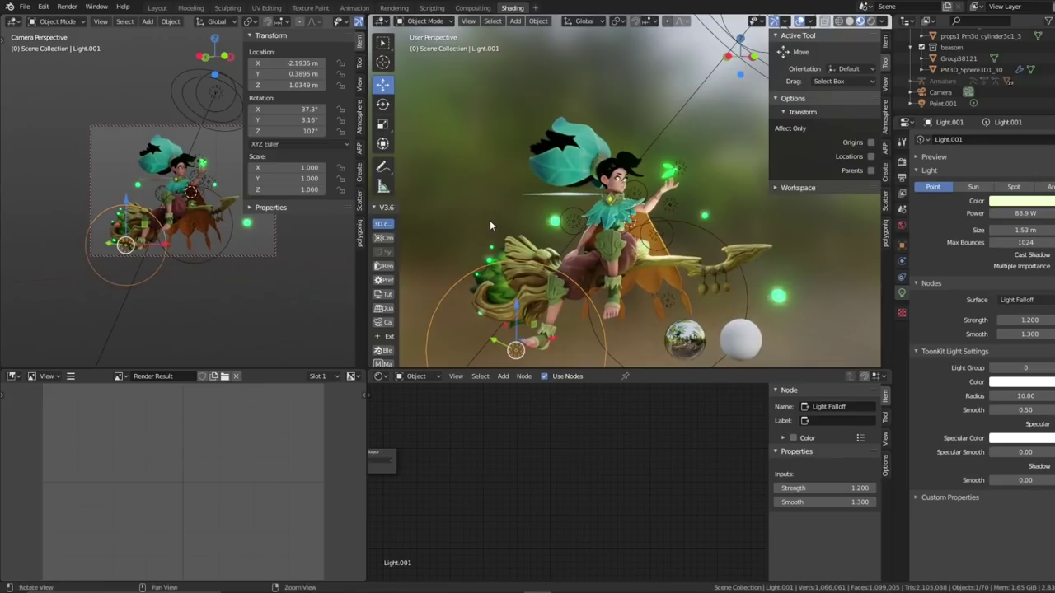
pyautogui.moveTo(490, 224); pyautogui.dragTo(779, 249, button='middle')
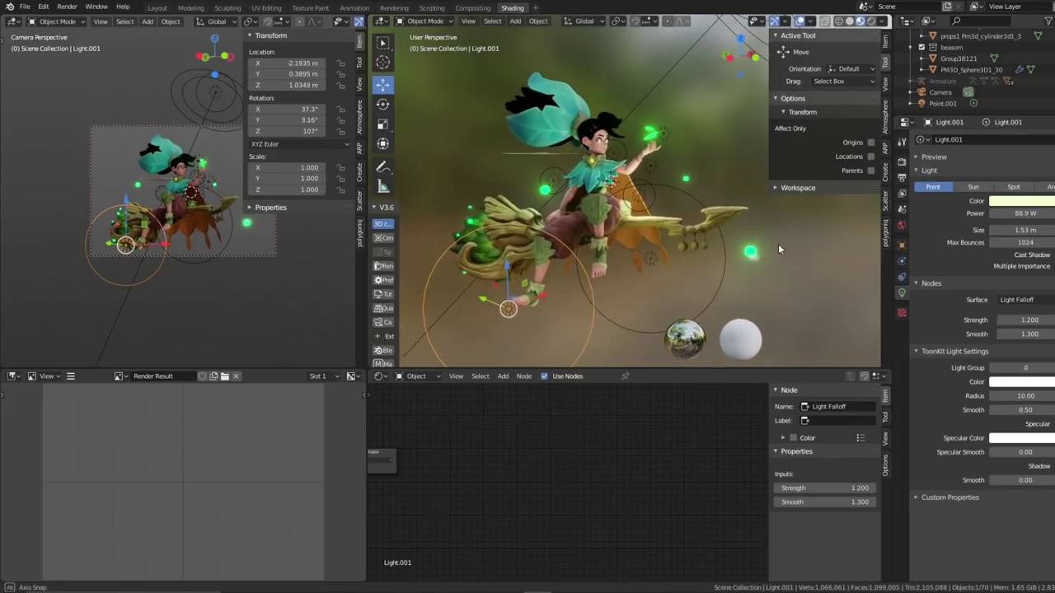
# - Preview the character with rendered viewport shading and select the glowing Sphere.009 near the broom tip
pyautogui.click(872, 20)
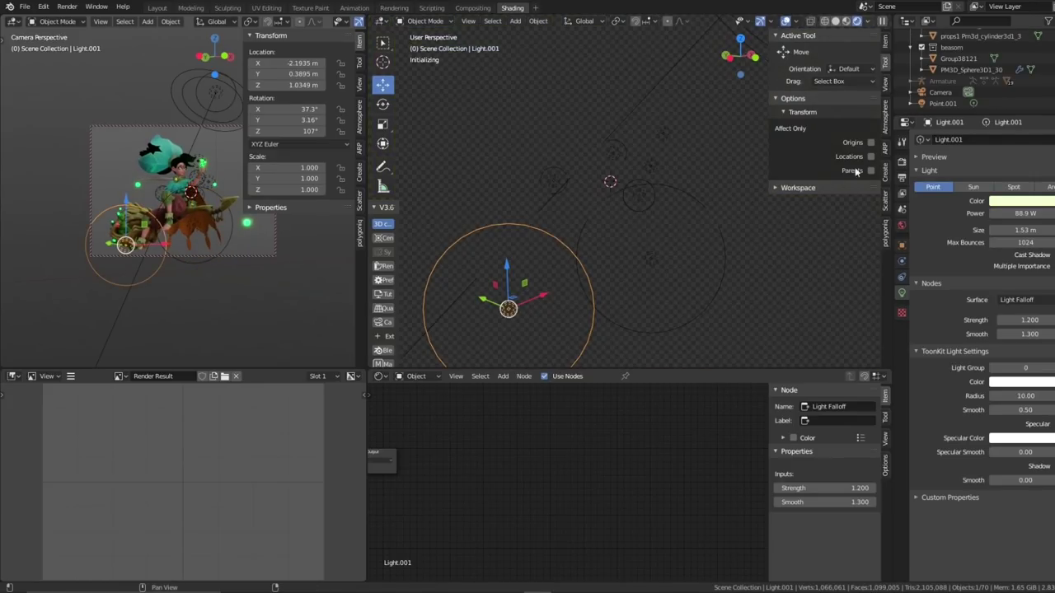
pyautogui.click(761, 265)
pyautogui.keyDown('alt'); pyautogui.moveTo(854, 288); pyautogui.dragTo(813, 292); pyautogui.keyUp('alt')
pyautogui.moveTo(812, 291)
pyautogui.mouseDown(button='middle')
pyautogui.moveTo(739, 264)
pyautogui.moveTo(832, 217)
pyautogui.moveTo(818, 241)
pyautogui.moveTo(829, 243)
pyautogui.moveTo(704, 208)
pyautogui.moveTo(719, 214)
pyautogui.mouseUp(button='middle')
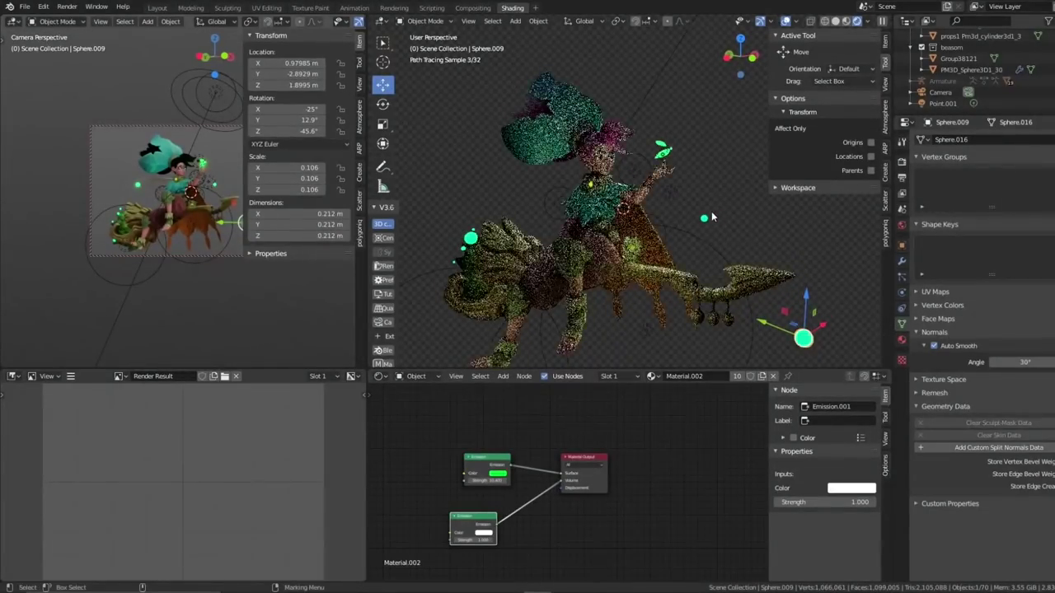
# - Render the active scene as a still image
pyautogui.click(67, 6)
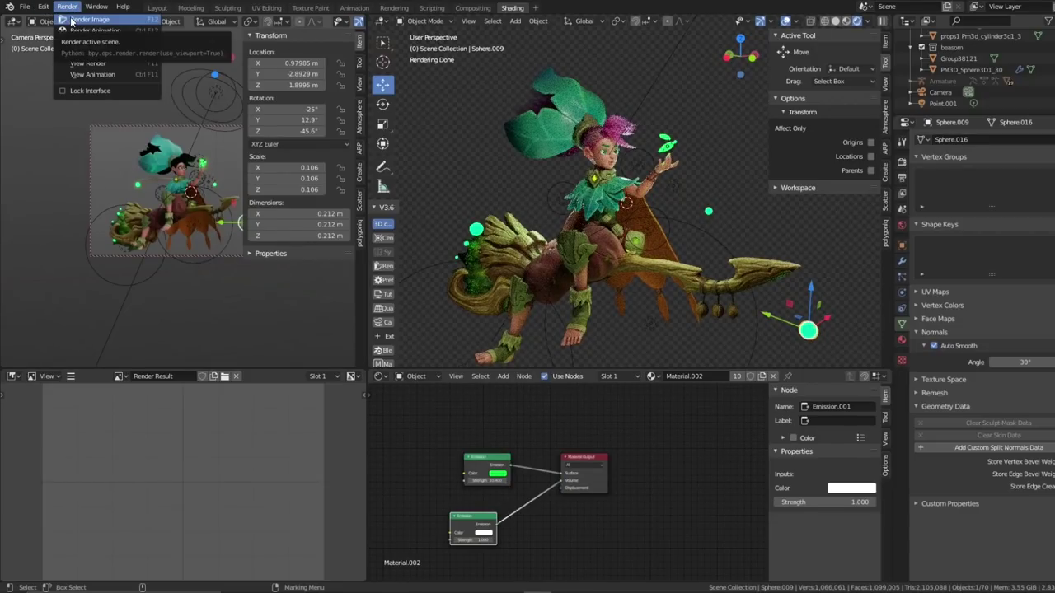
pyautogui.click(83, 25)
pyautogui.press('Escape')
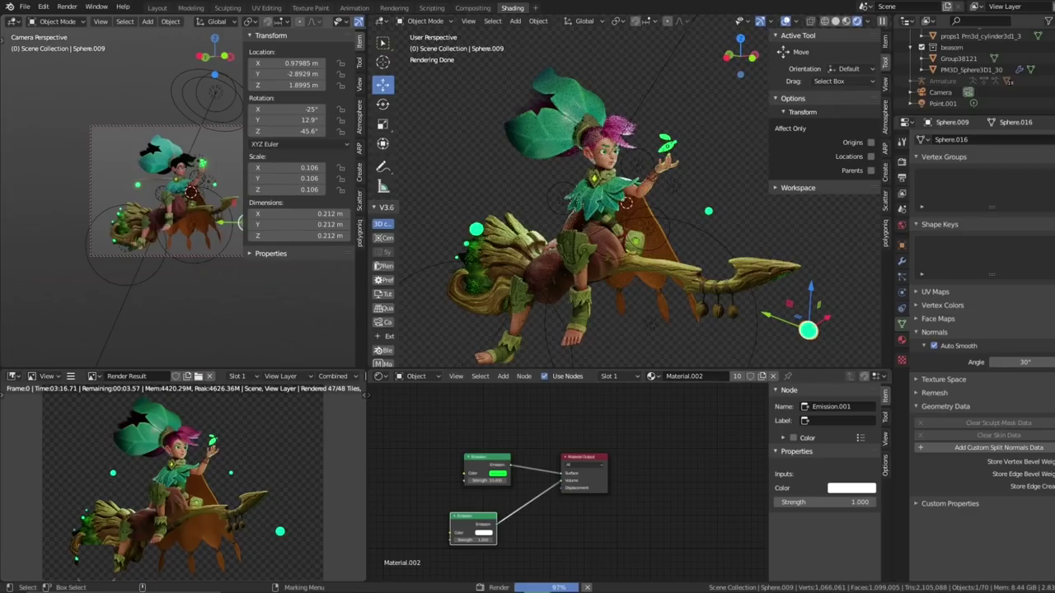
# - Display the render result and examine the character and broom in it up close
pyautogui.click(66, 6)
pyautogui.click(91, 64)
pyautogui.moveTo(651, 202); pyautogui.dragTo(423, 339)
pyautogui.moveTo(256, 348); pyautogui.dragTo(220, 110)
pyautogui.scroll(-4, 239, 210)
pyautogui.moveTo(401, 348); pyautogui.dragTo(559, 463)
pyautogui.click(149, 126)
pyautogui.click(178, 207)
pyautogui.moveTo(560, 463); pyautogui.dragTo(581, 487)
pyautogui.scroll(1, 288, 310)
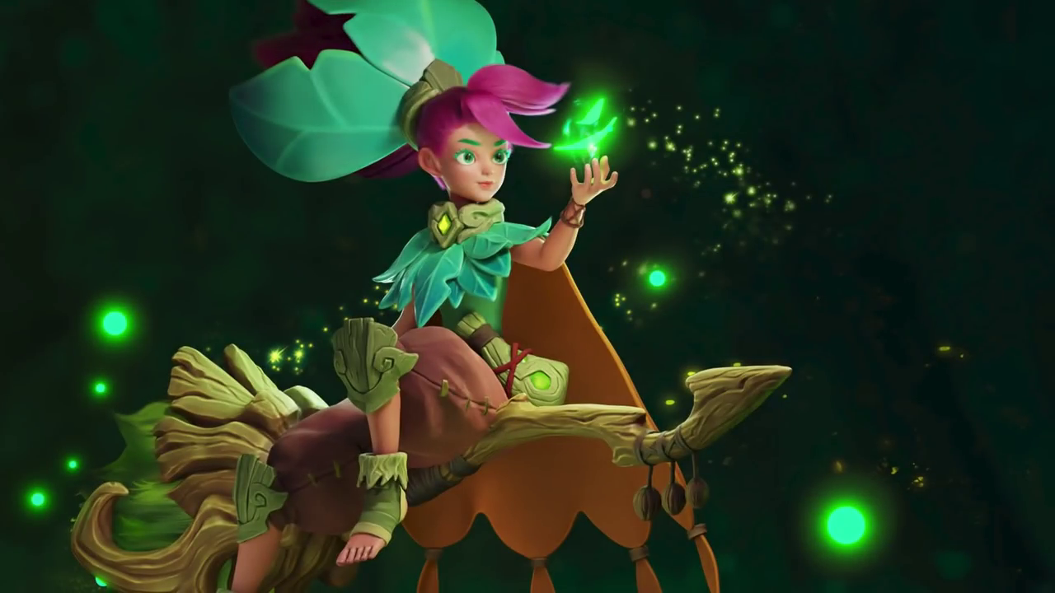